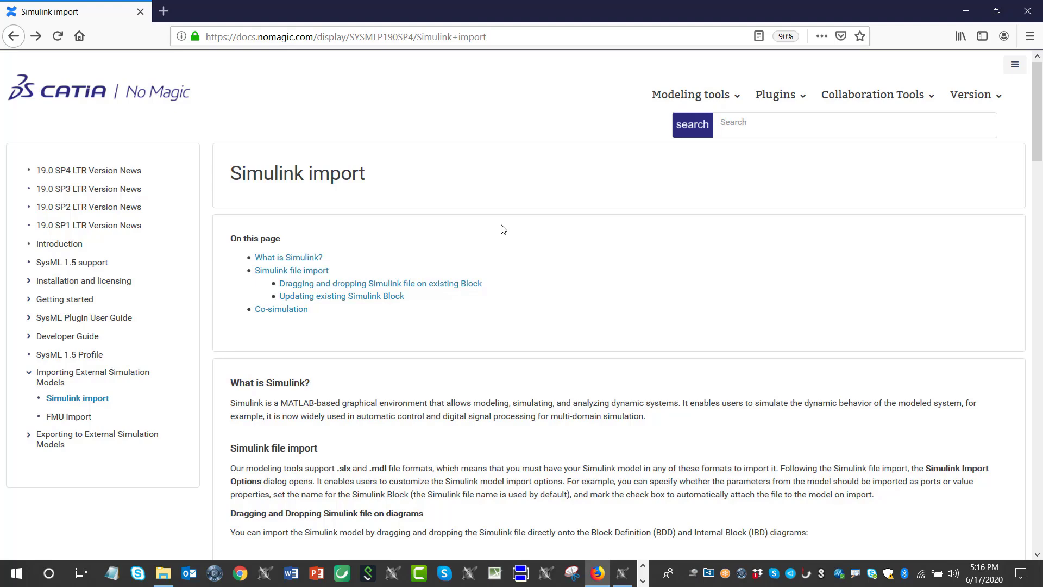
# - Read through the Simulink import documentation, from the supported file formats and import options to updating existing blocks and co-simulation
pyautogui.scroll(-3, 504, 224)
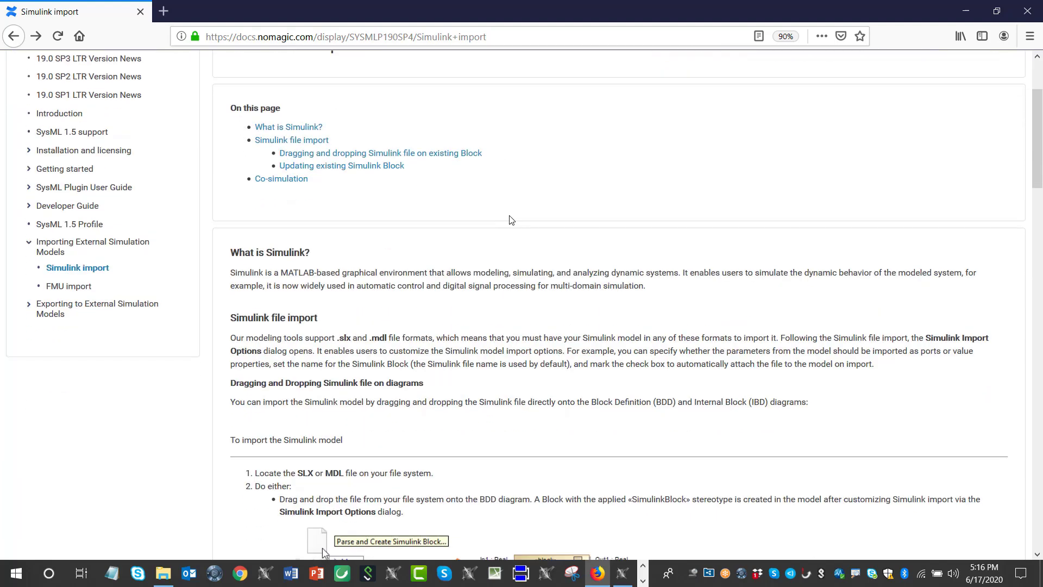
pyautogui.scroll(-3, 511, 219)
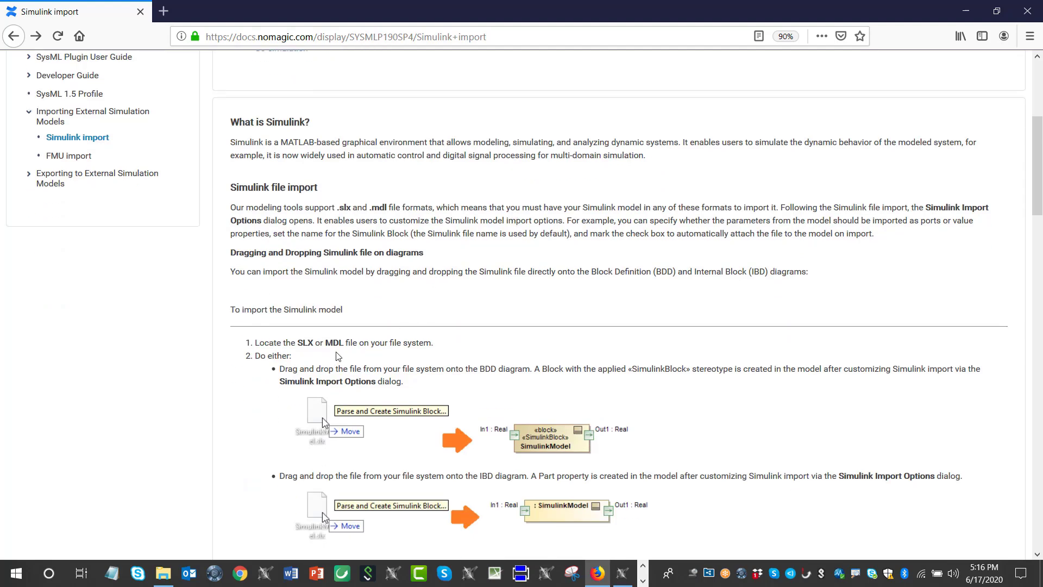
pyautogui.scroll(-3, 338, 344)
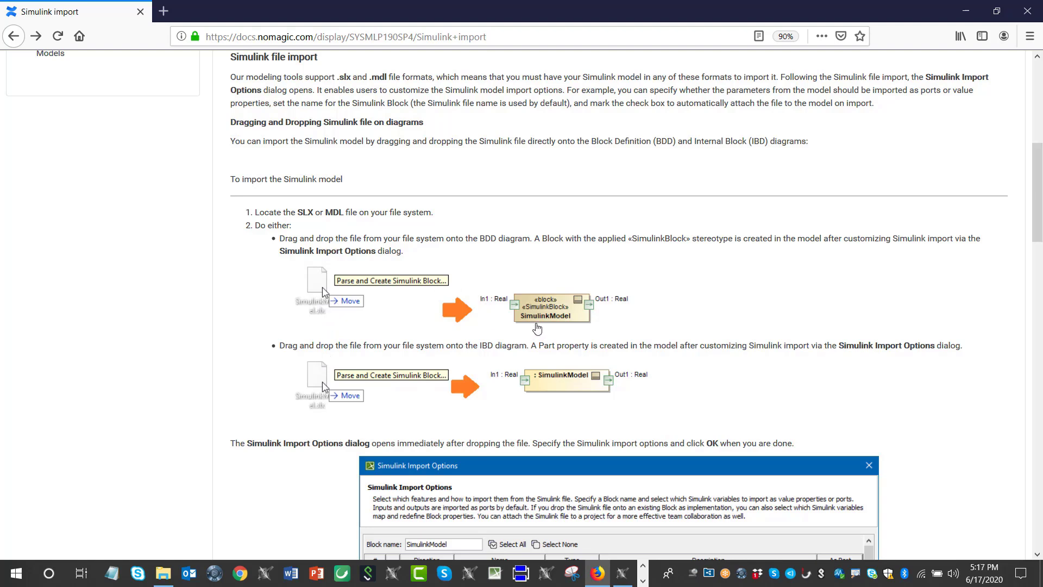
pyautogui.scroll(-7, 555, 408)
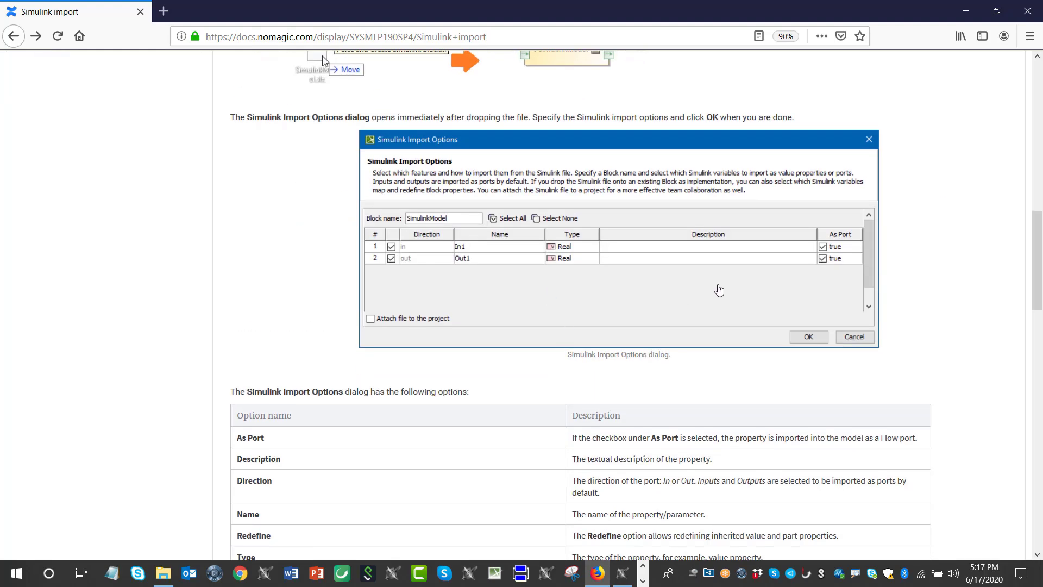
pyautogui.scroll(-6, 796, 280)
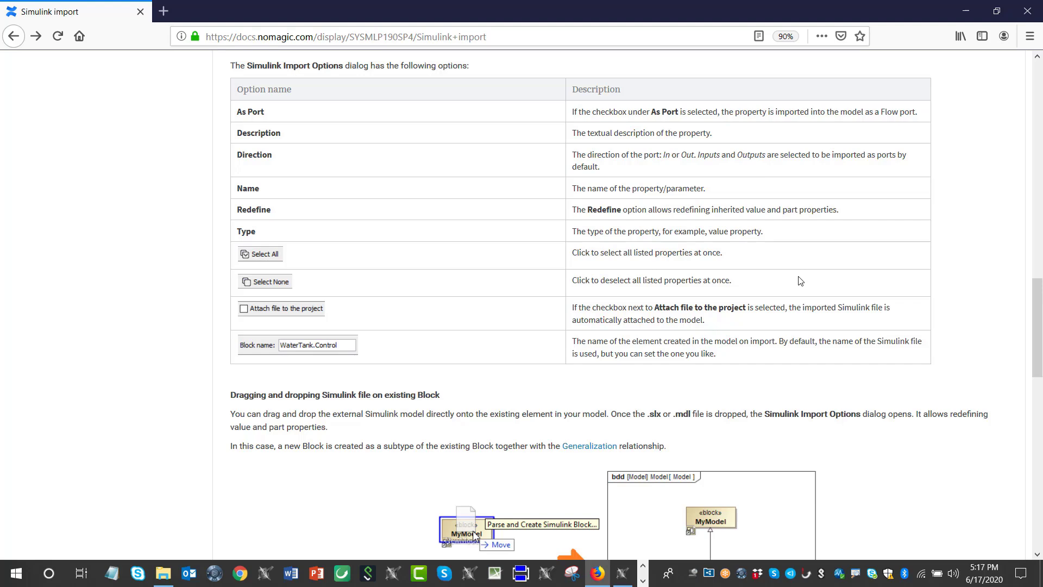
pyautogui.scroll(-5, 801, 279)
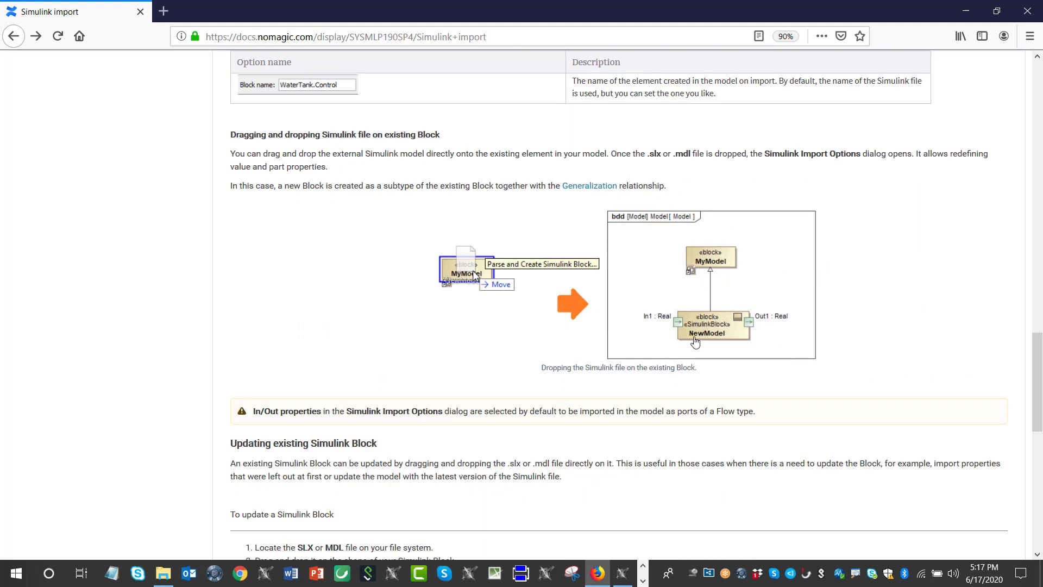
pyautogui.scroll(-4, 698, 339)
pyautogui.scroll(-3, 698, 339)
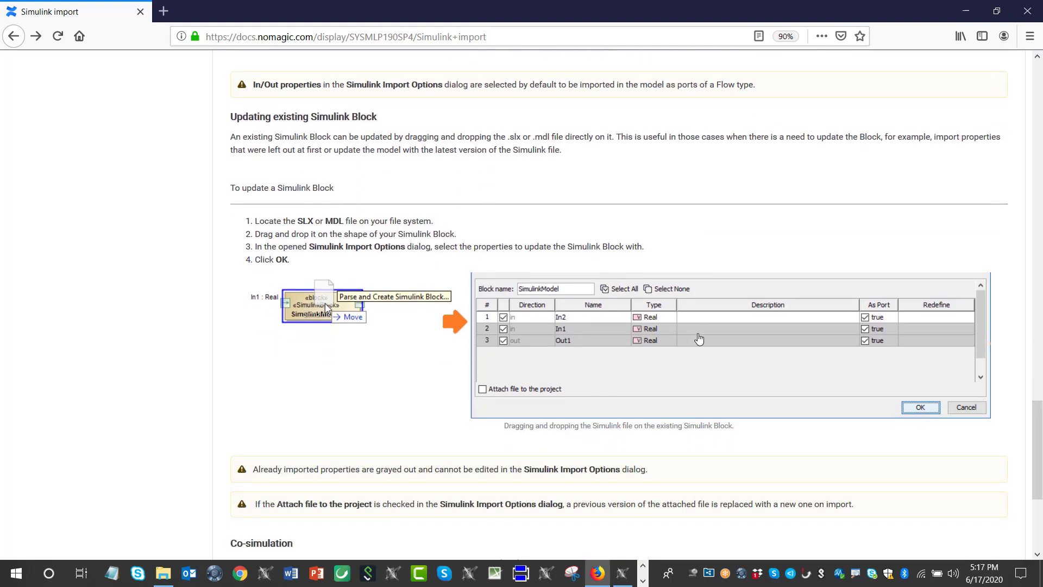
pyautogui.scroll(-4, 701, 336)
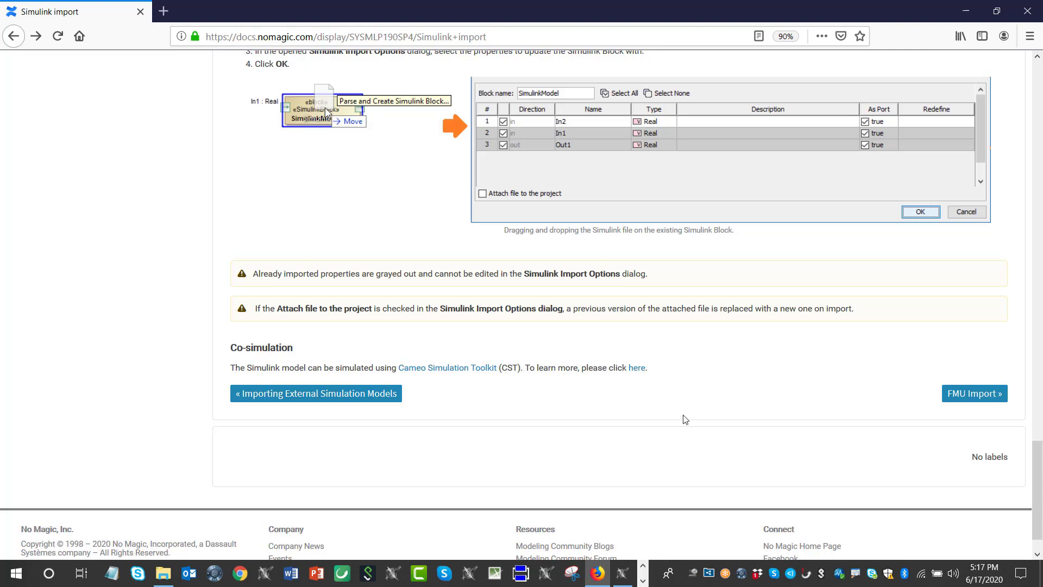
# - Show the SysPhS samples folder in File Explorer, and bring up the GainAdd model in Simulink to view it
pyautogui.click(163, 573)
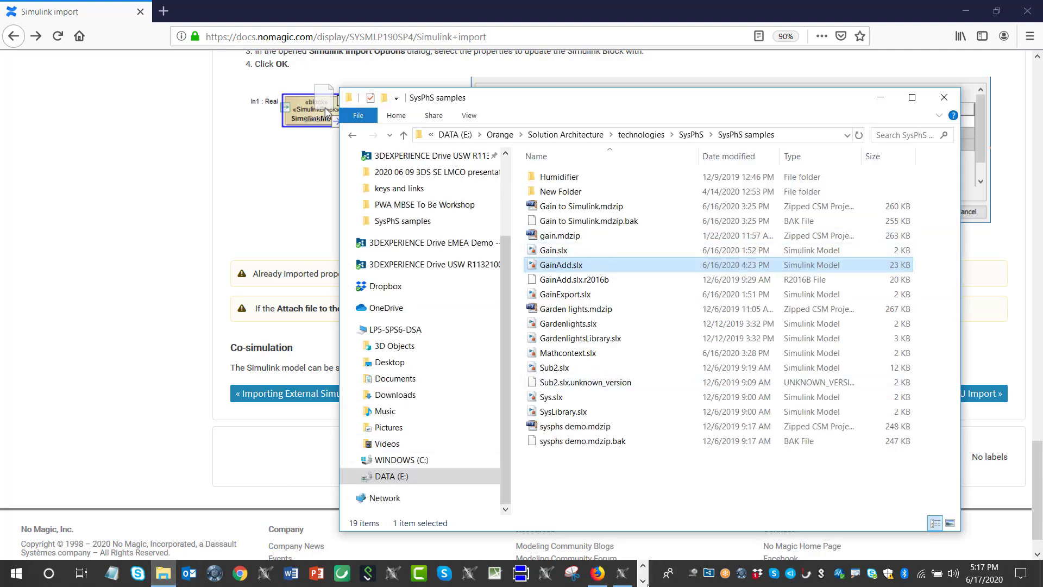
pyautogui.click(644, 580)
pyautogui.moveTo(155, 579)
pyautogui.click(198, 546)
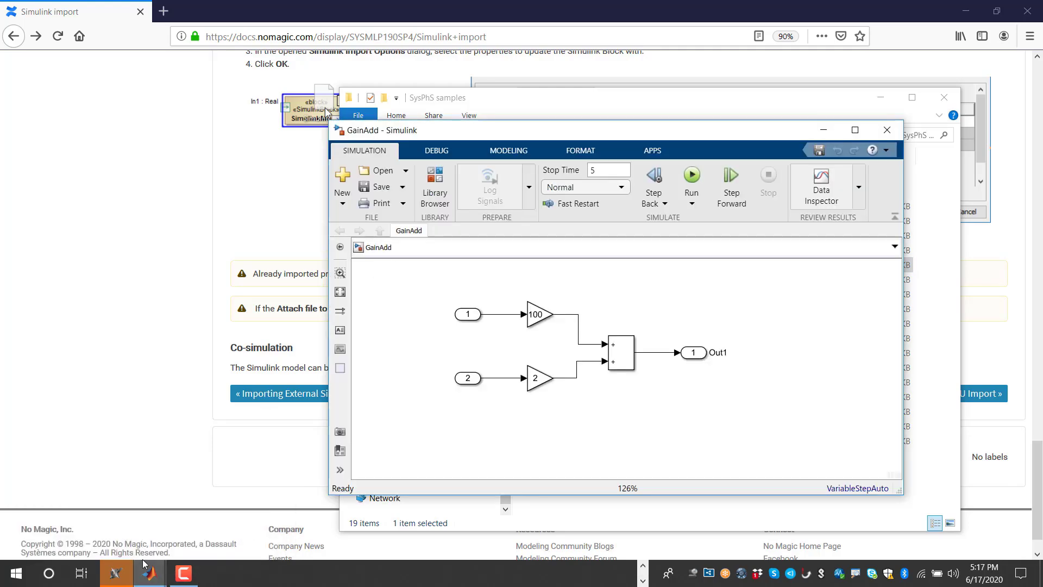
# - Switch to Cameo Systems Modeler 19.0, declining the Untitled1.mdzip replacement in version 20.0, and create a block definition diagram under Model
pyautogui.click(118, 580)
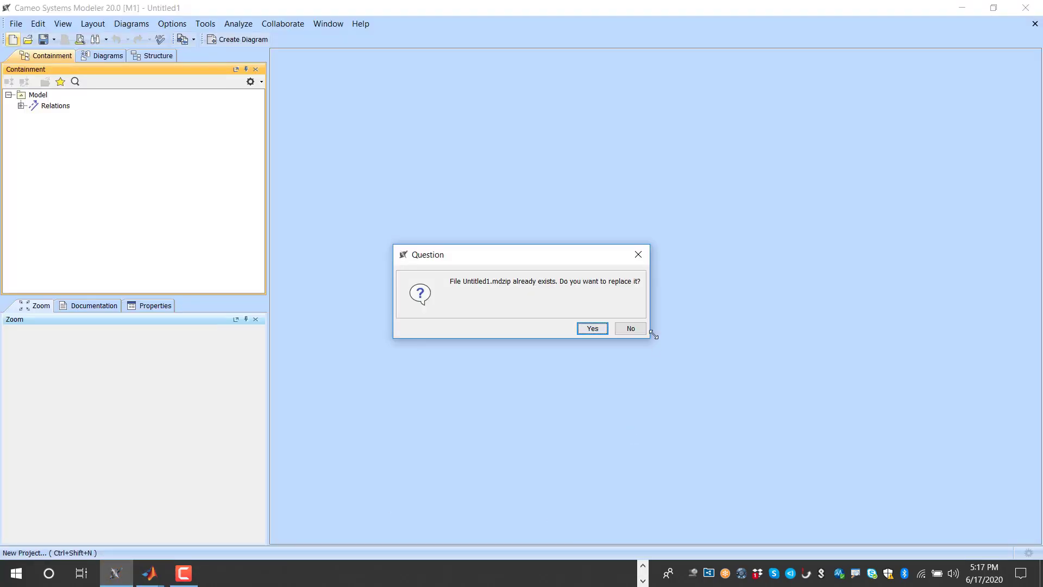
pyautogui.click(631, 328)
pyautogui.click(643, 579)
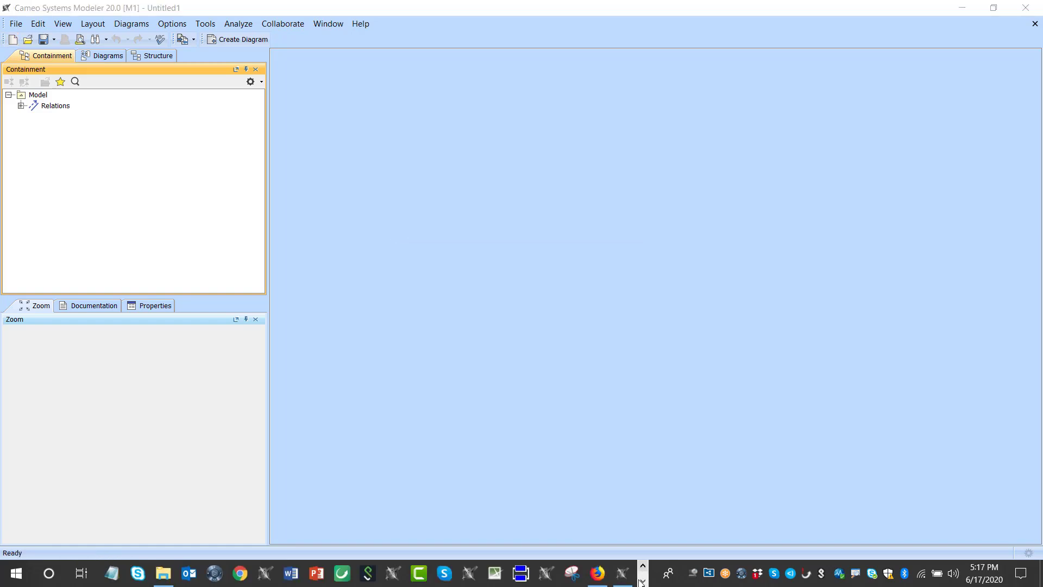
pyautogui.click(622, 573)
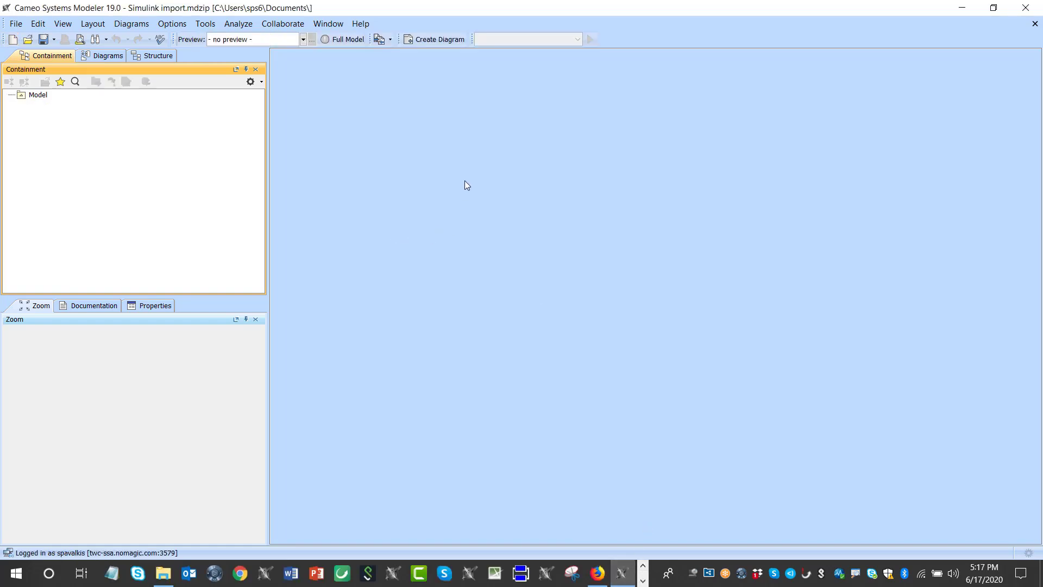
pyautogui.click(422, 41)
pyautogui.click(324, 152)
pyautogui.press('Return')
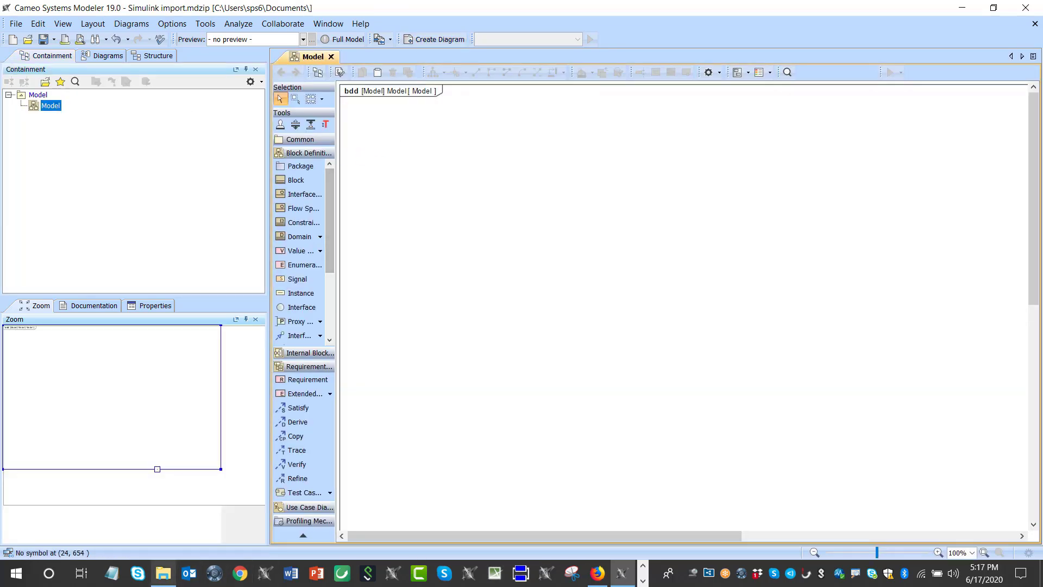
# - Import GainAdd.slx from File Explorer onto the block definition diagram with the file attached to the project, and reposition the block slightly
pyautogui.click(163, 573)
pyautogui.moveTo(592, 110); pyautogui.dragTo(736, 138)
pyautogui.moveTo(705, 292); pyautogui.dragTo(435, 262)
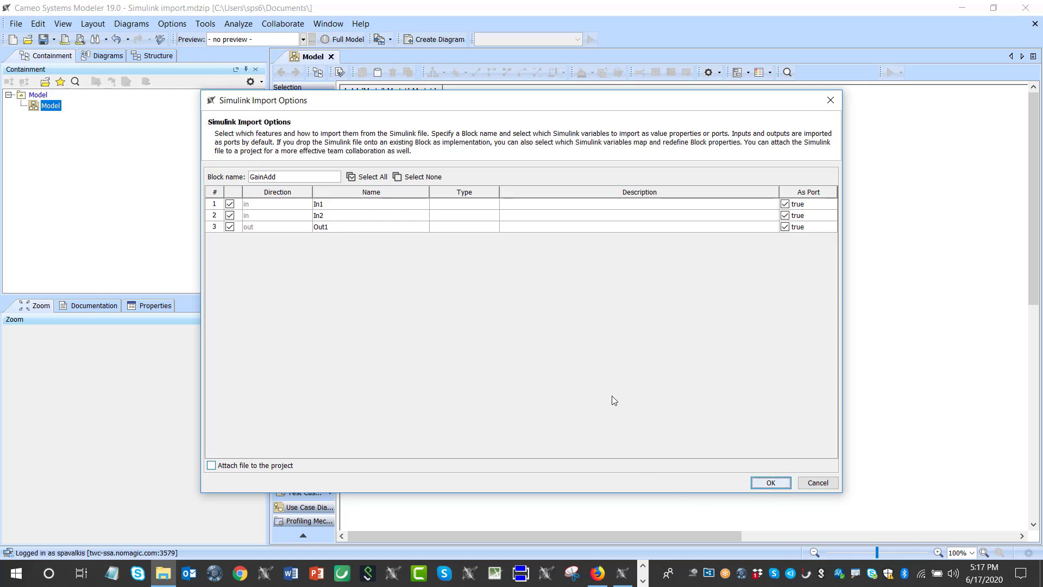
pyautogui.click(212, 468)
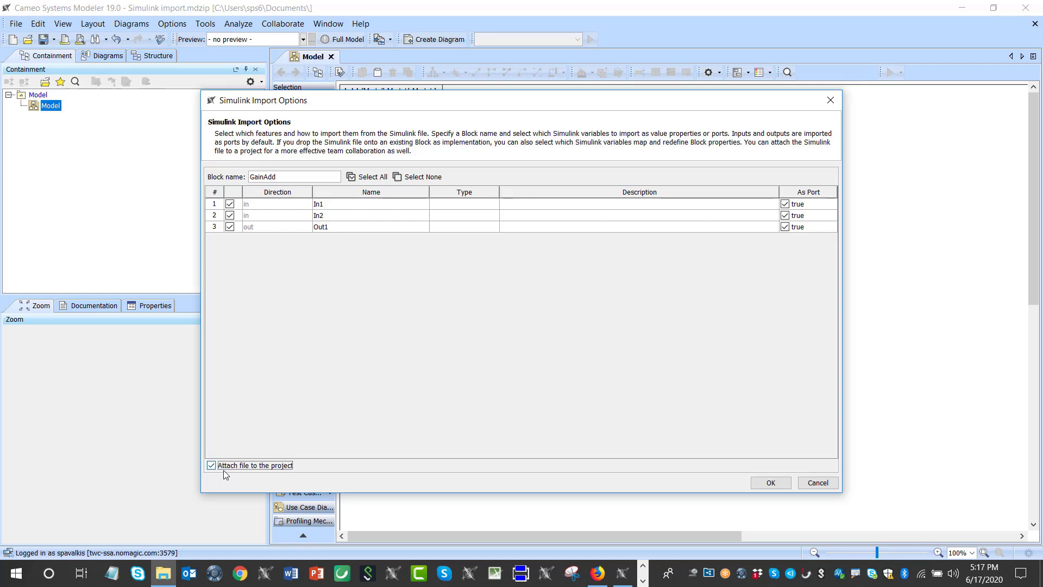
pyautogui.click(770, 483)
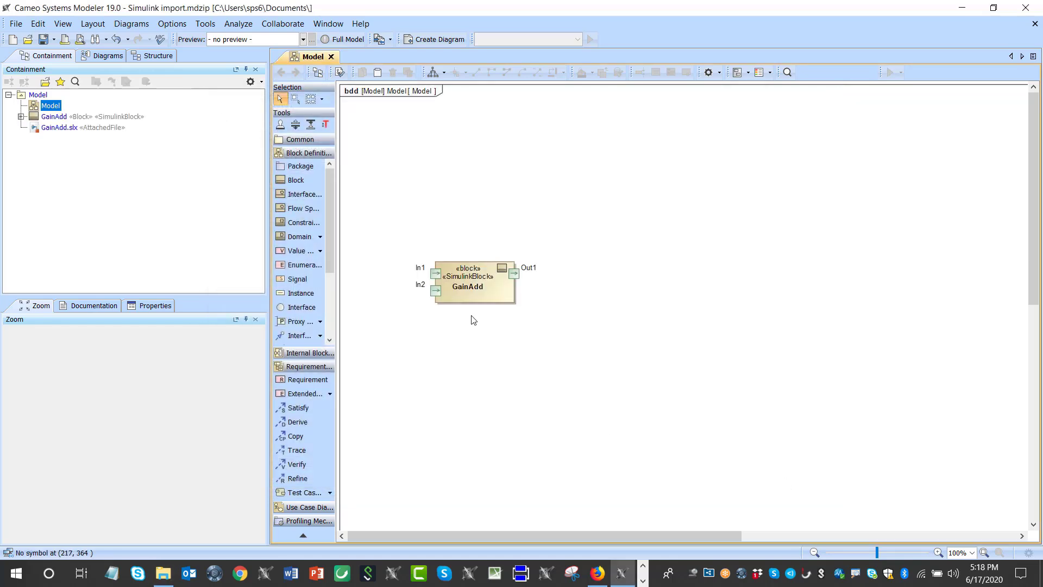
pyautogui.moveTo(510, 295); pyautogui.dragTo(521, 295)
pyautogui.click(491, 391)
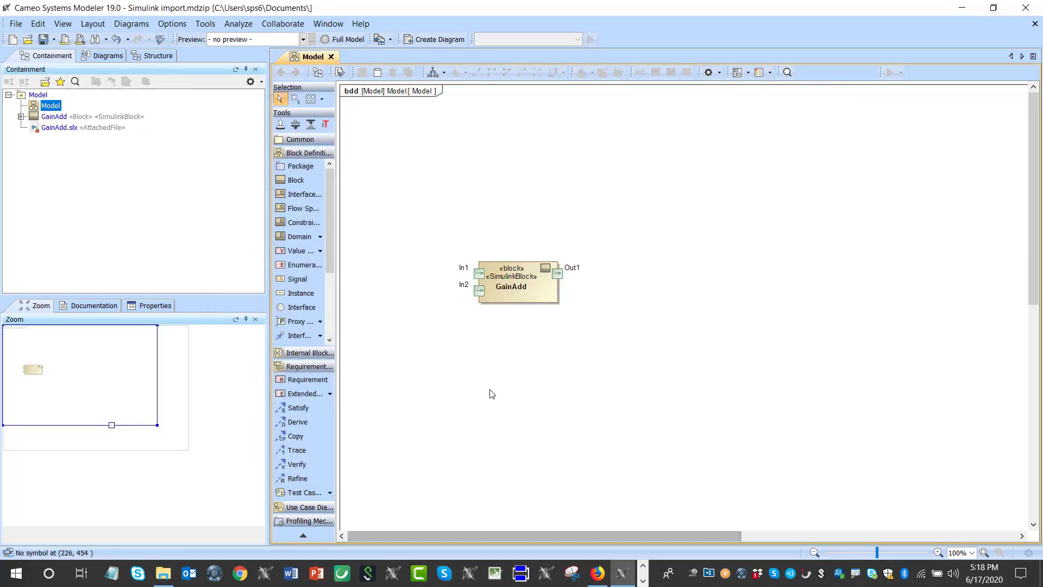
# - Set the type of the GainAdd block's In1, In2 and Out1 flow ports to Real
pyautogui.click(481, 274)
pyautogui.keyDown('shift'); pyautogui.click(479, 291); pyautogui.keyUp('shift')
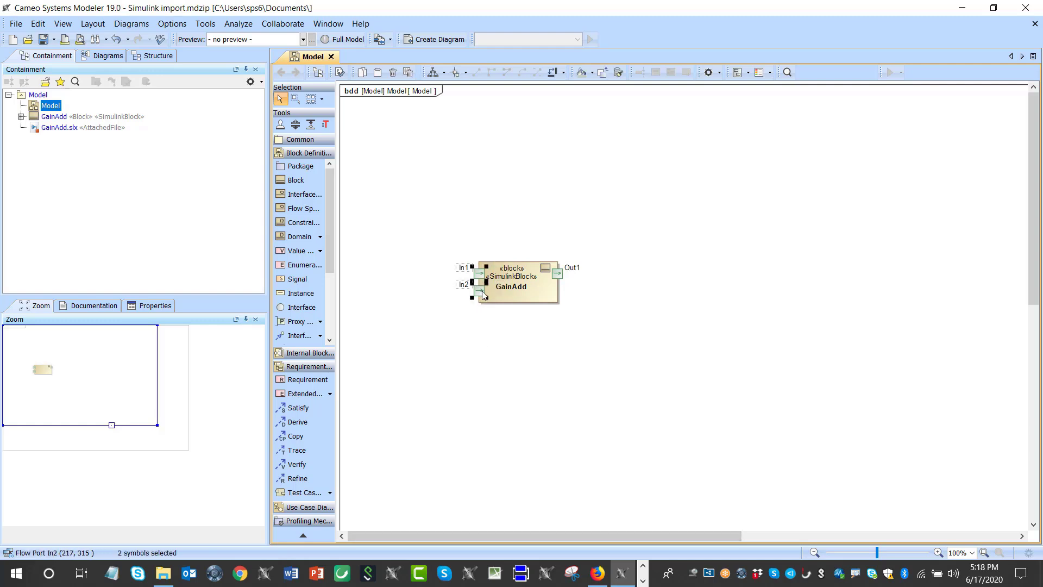
pyautogui.keyDown('shift'); pyautogui.click(558, 273); pyautogui.keyUp('shift')
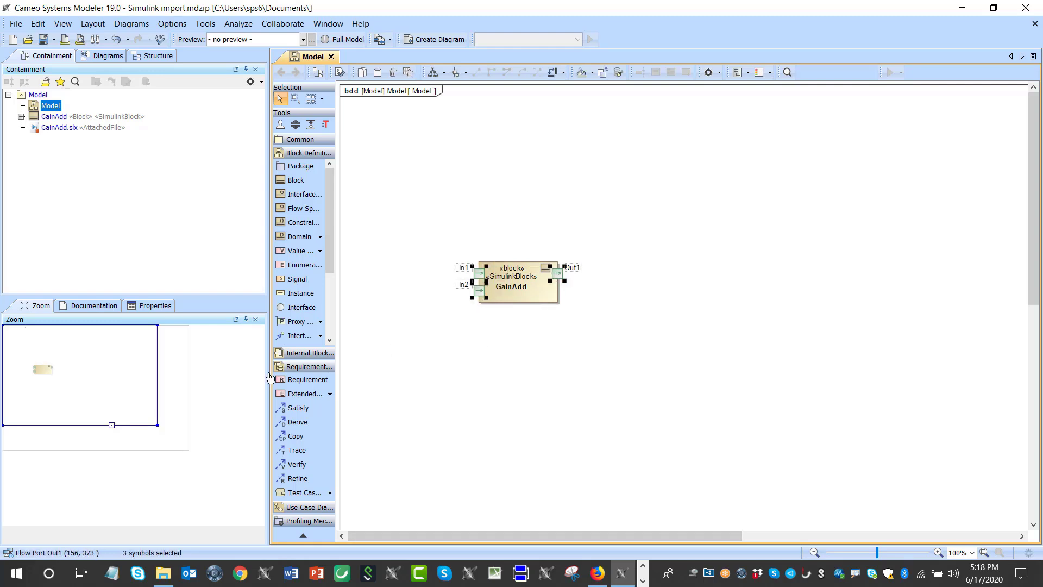
pyautogui.click(157, 305)
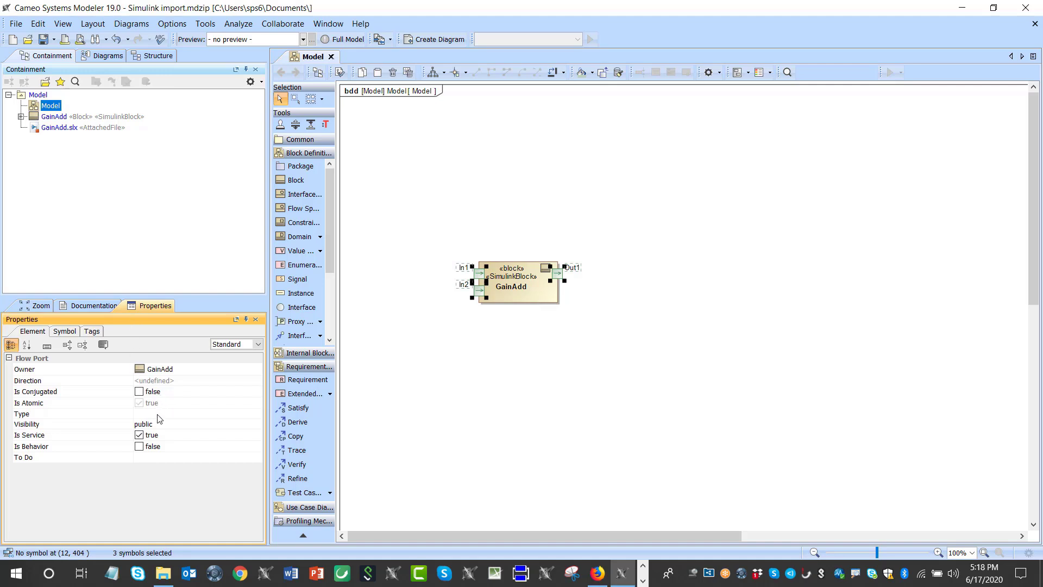
pyautogui.click(159, 414)
pyautogui.write('real')
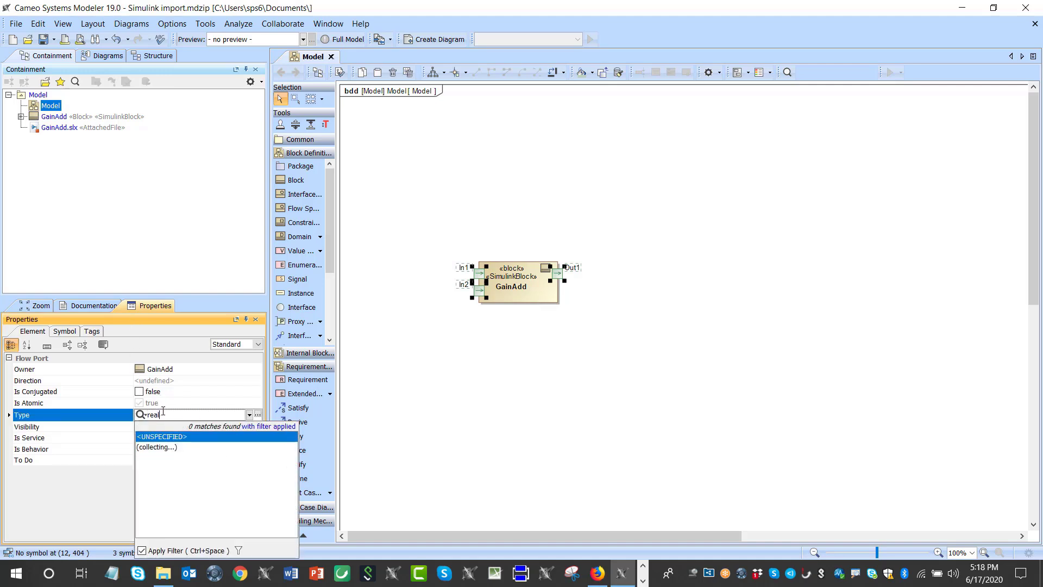
pyautogui.press('Return')
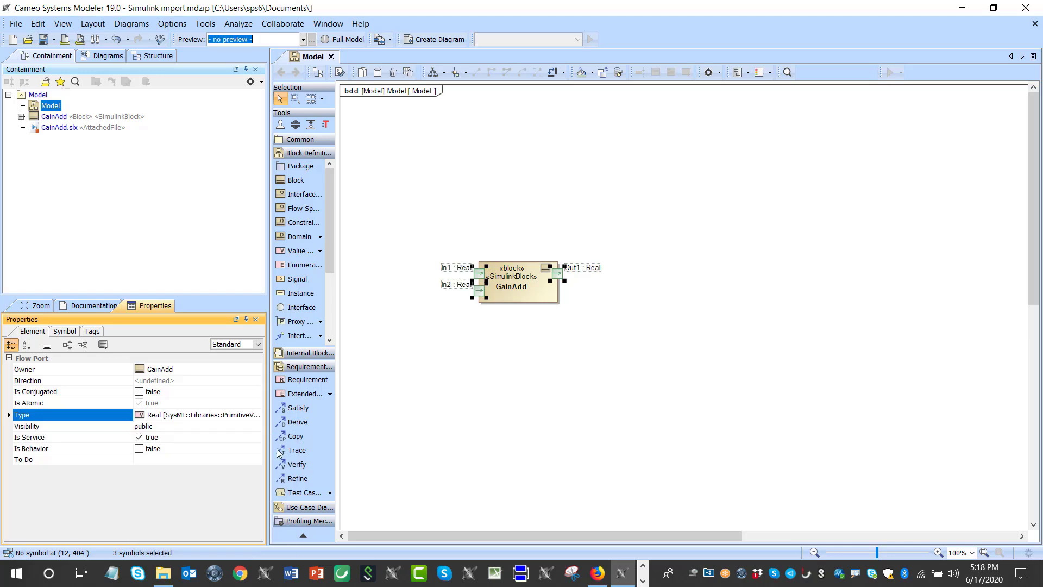
# - Nudge the GainAdd block to a new spot in the diagram and run its simulation
pyautogui.moveTo(551, 293); pyautogui.dragTo(566, 279)
pyautogui.click(540, 367)
pyautogui.click(553, 284)
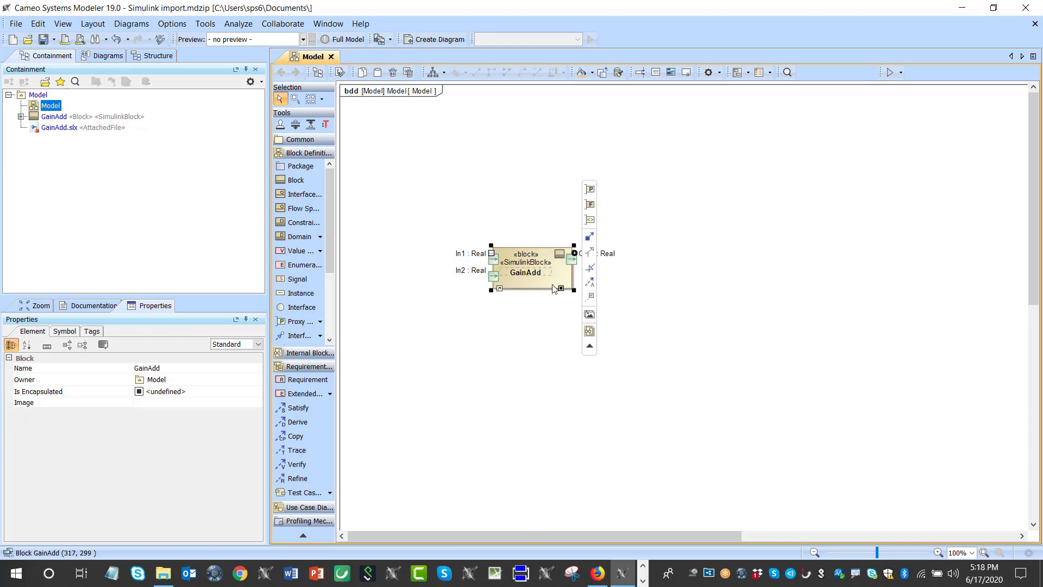
pyautogui.rightClick(546, 288)
pyautogui.moveTo(685, 511)
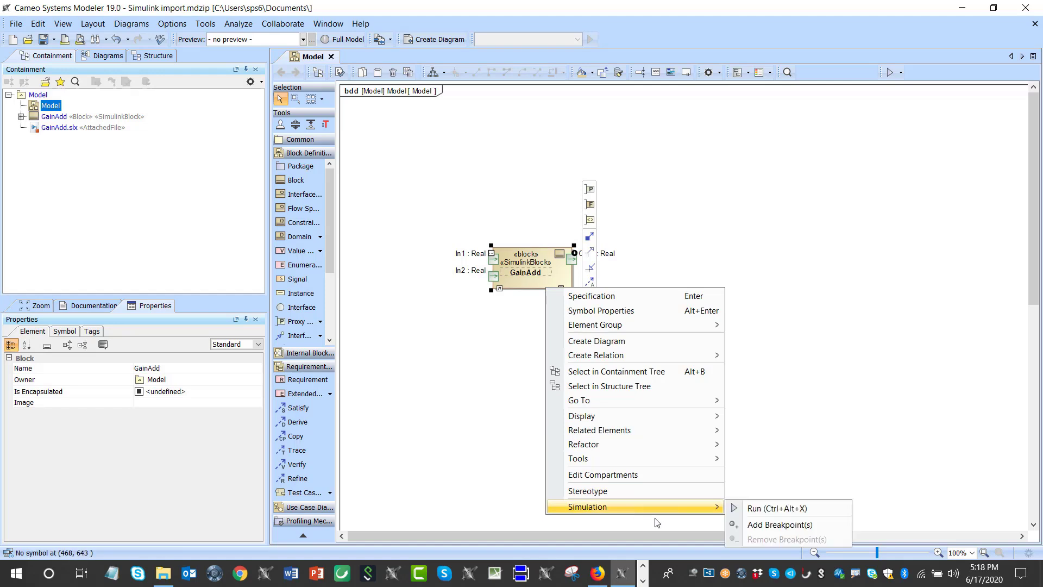
pyautogui.click(774, 506)
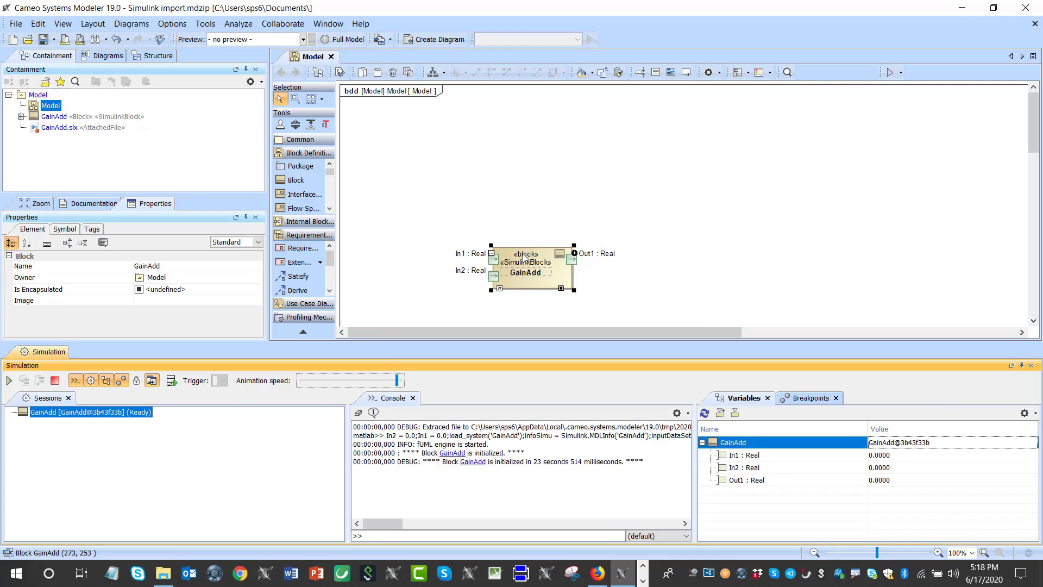
# - Set the simulation inputs In1 to 5 and In2 to 8
pyautogui.click(895, 456)
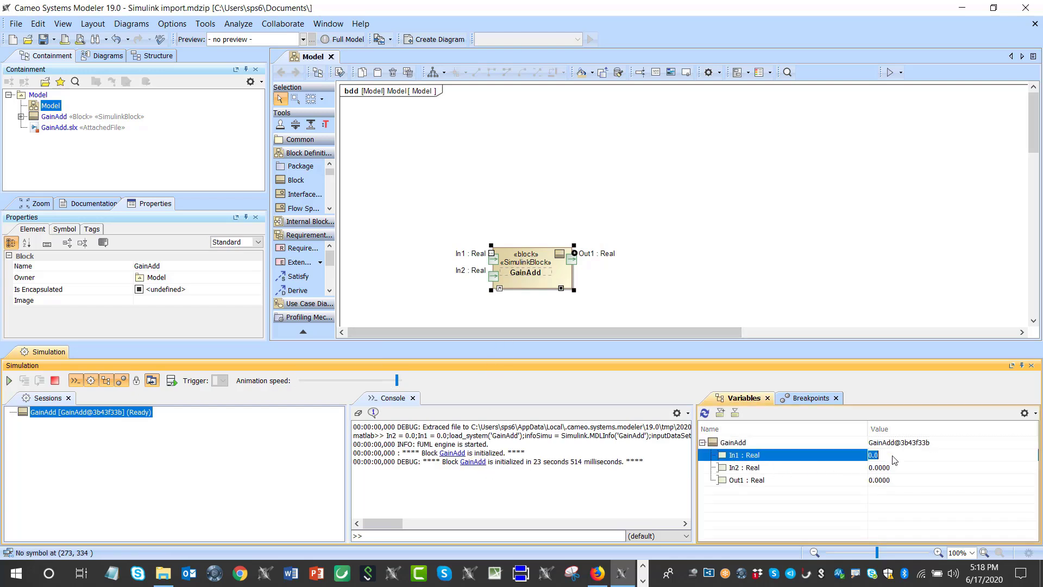
pyautogui.write('5')
pyautogui.click(895, 469)
pyautogui.write('8')
pyautogui.press('Return')
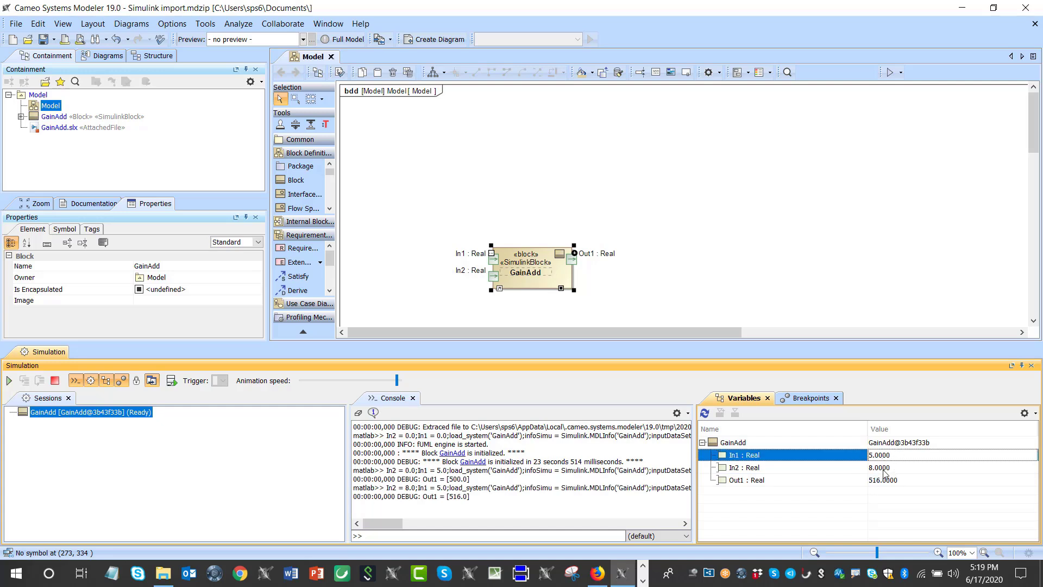
# - Set both simulation inputs, In1 and In2, to 1
pyautogui.click(882, 455)
pyautogui.write('1')
pyautogui.click(889, 468)
pyautogui.write('1')
pyautogui.press('Return')
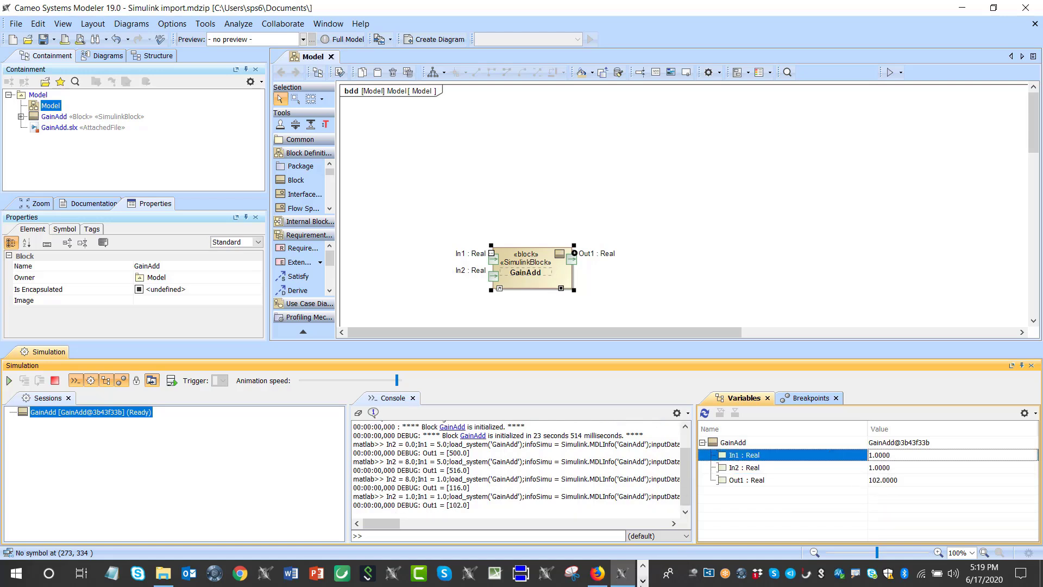
# - Compare the simulation variables with the gains in the GainAdd Simulink model, and return to the Cameo diagram
pyautogui.click(643, 580)
pyautogui.moveTo(150, 573)
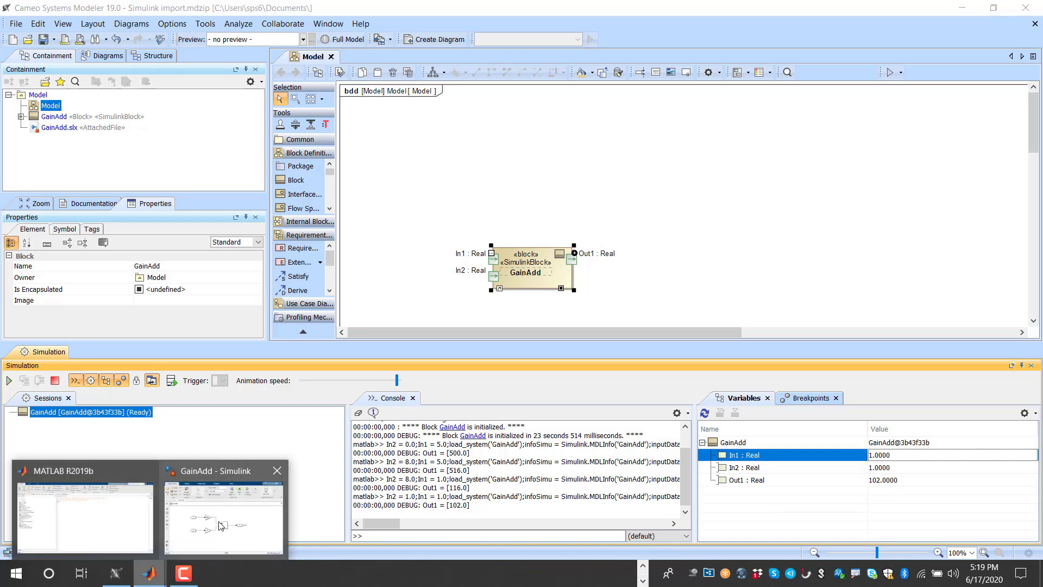
pyautogui.click(228, 505)
pyautogui.moveTo(705, 135); pyautogui.dragTo(376, 94)
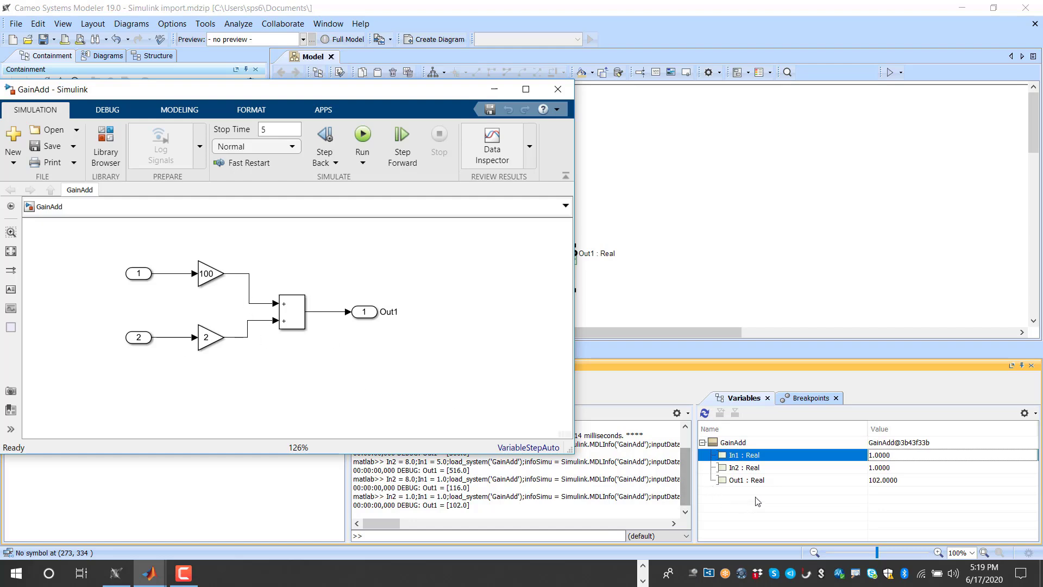
pyautogui.click(755, 245)
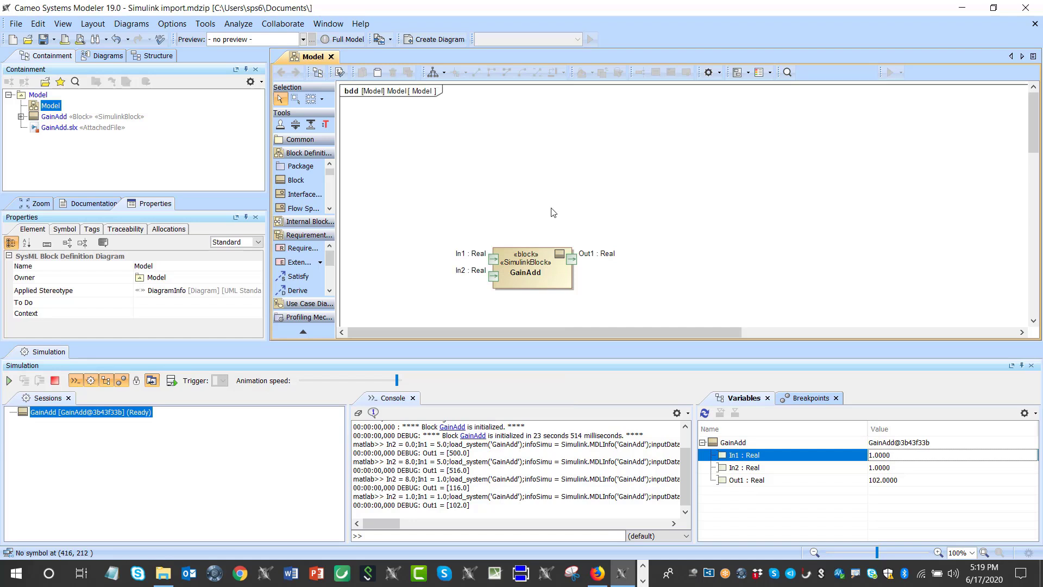
# - Add a block named "Check simulink import" above the GainAdd block in the diagram
pyautogui.click(295, 180)
pyautogui.click(519, 136)
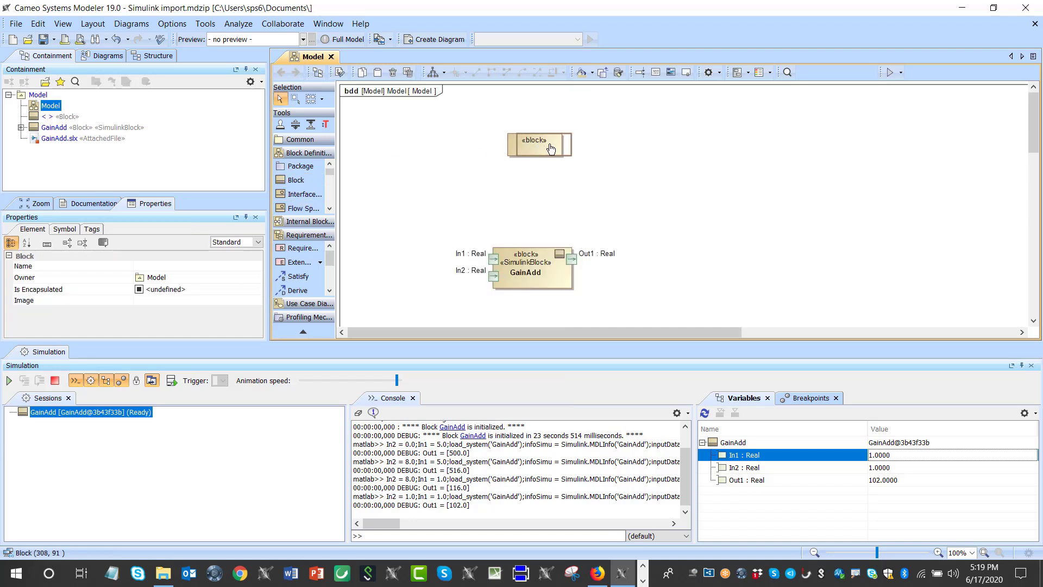
pyautogui.write('Cehck simu')
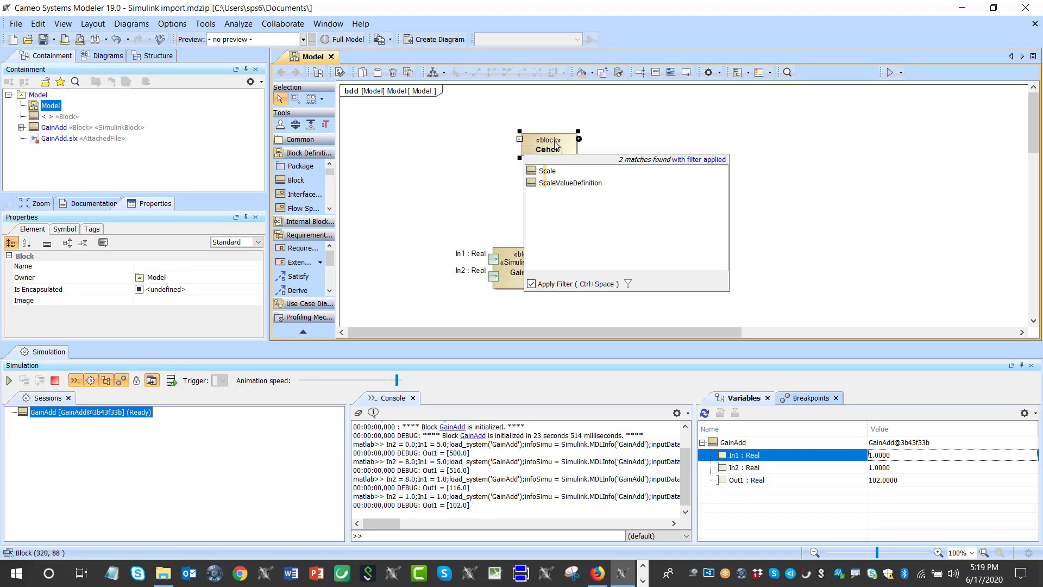
pyautogui.write('link import')
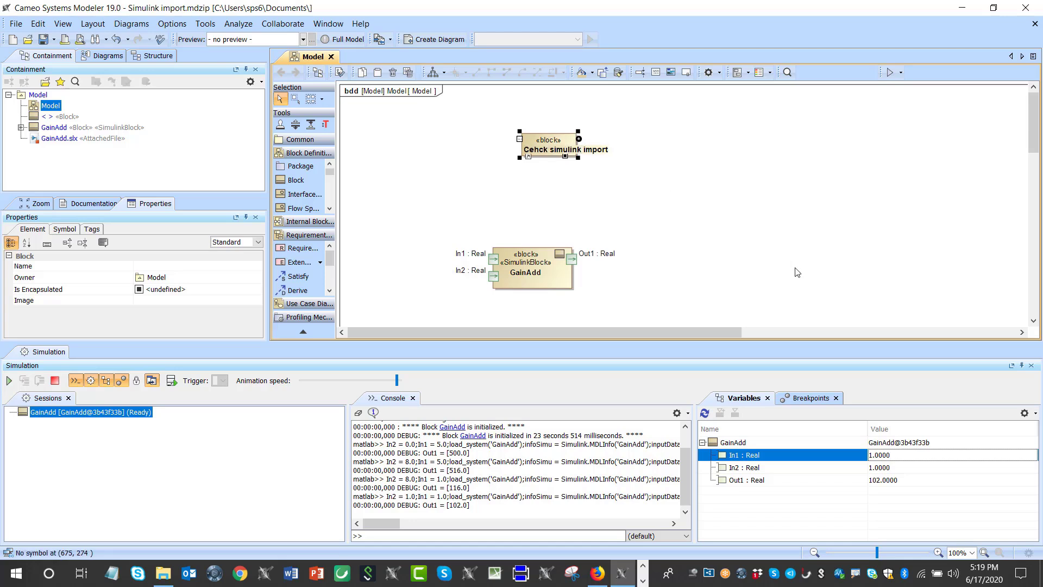
pyautogui.click(775, 231)
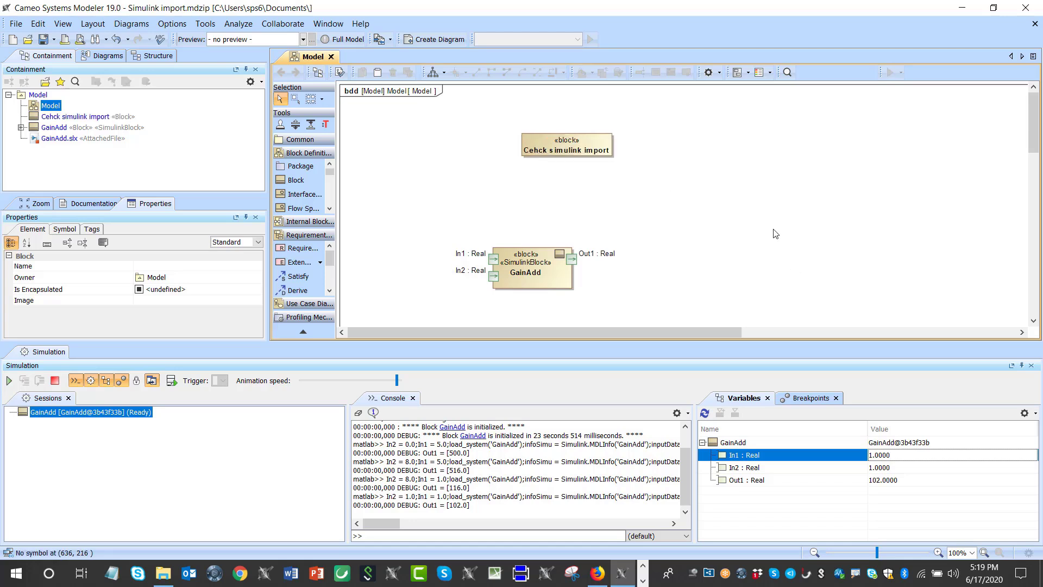
pyautogui.click(535, 150)
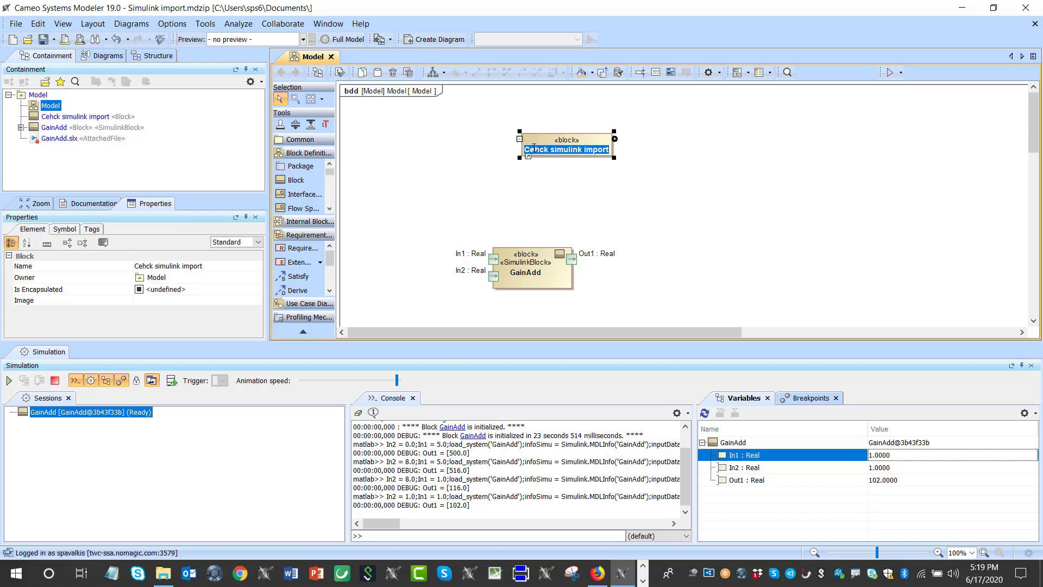
pyautogui.press('BackSpace')
pyautogui.press('Right')
pyautogui.write('e')
pyautogui.click(815, 238)
# - Draw a directed composition from the Check simulink import block to the GainAdd block
pyautogui.click(576, 147)
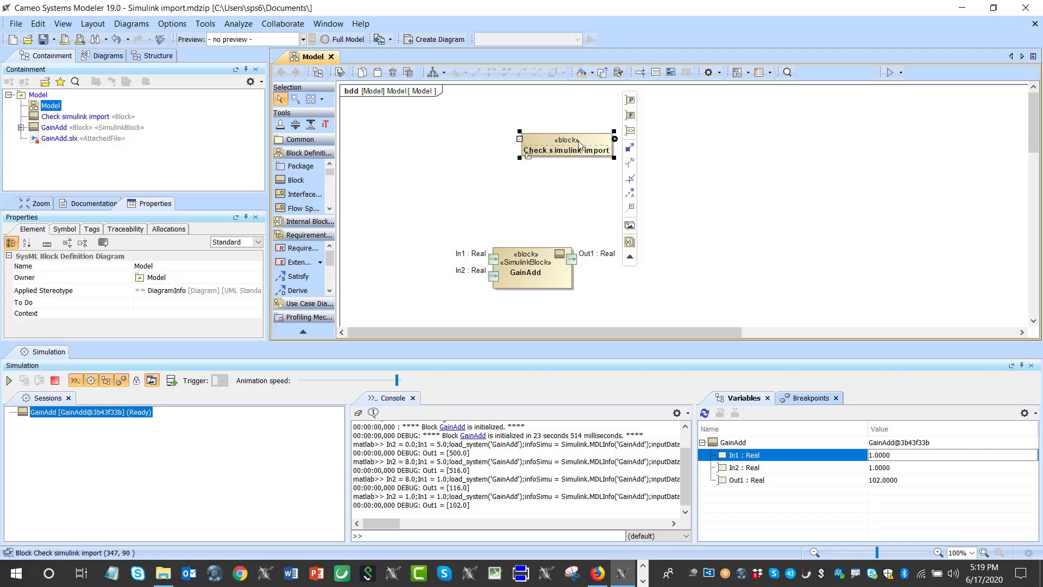
pyautogui.click(628, 149)
pyautogui.click(536, 270)
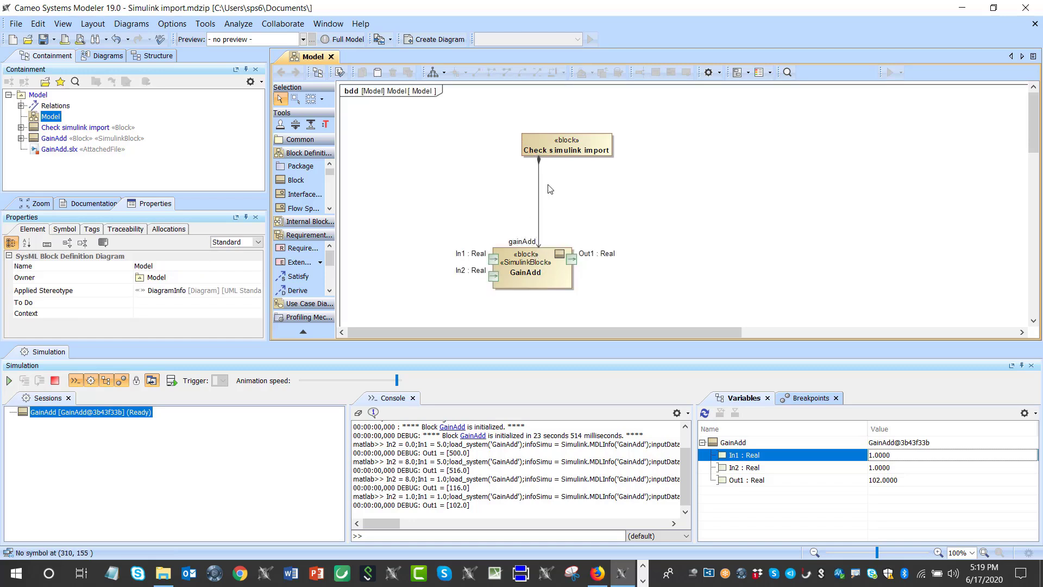
# - Terminate the running GainAdd simulation and close the simulation window
pyautogui.click(55, 382)
pyautogui.click(1032, 365)
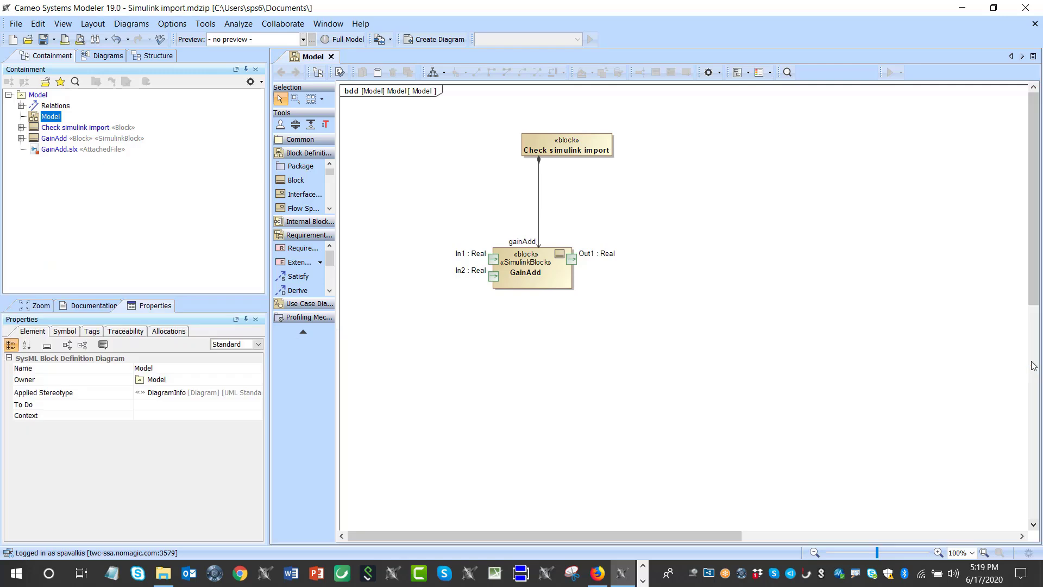
# - Add a value property input1 of type Real to the Check simulink import block
pyautogui.click(568, 141)
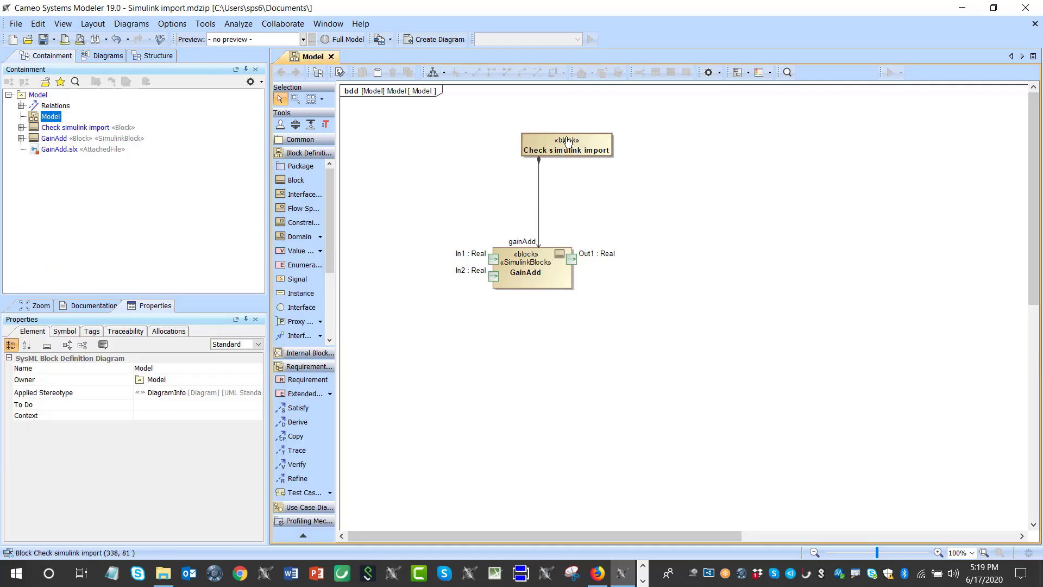
pyautogui.click(616, 140)
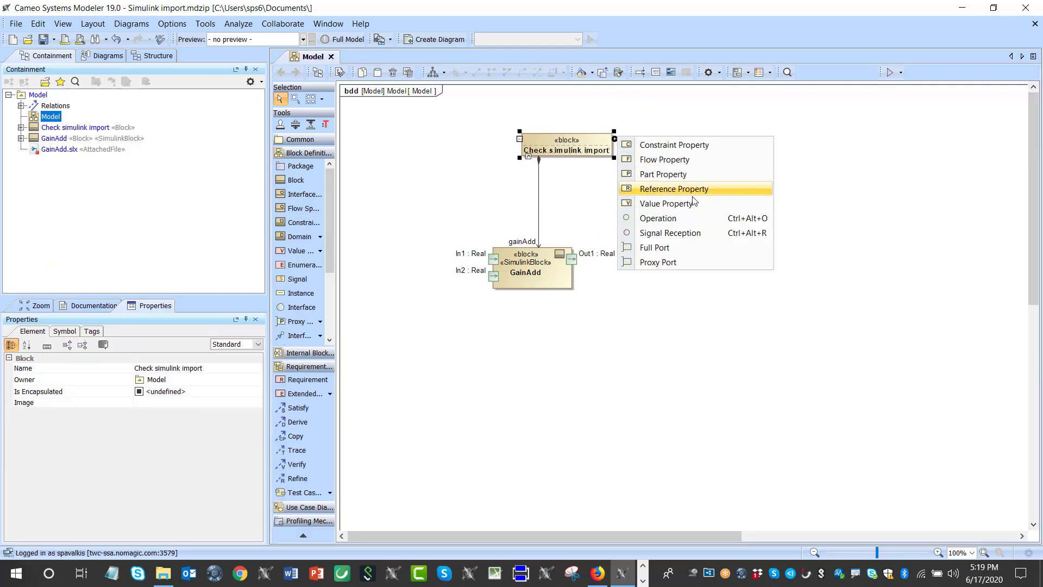
pyautogui.click(666, 203)
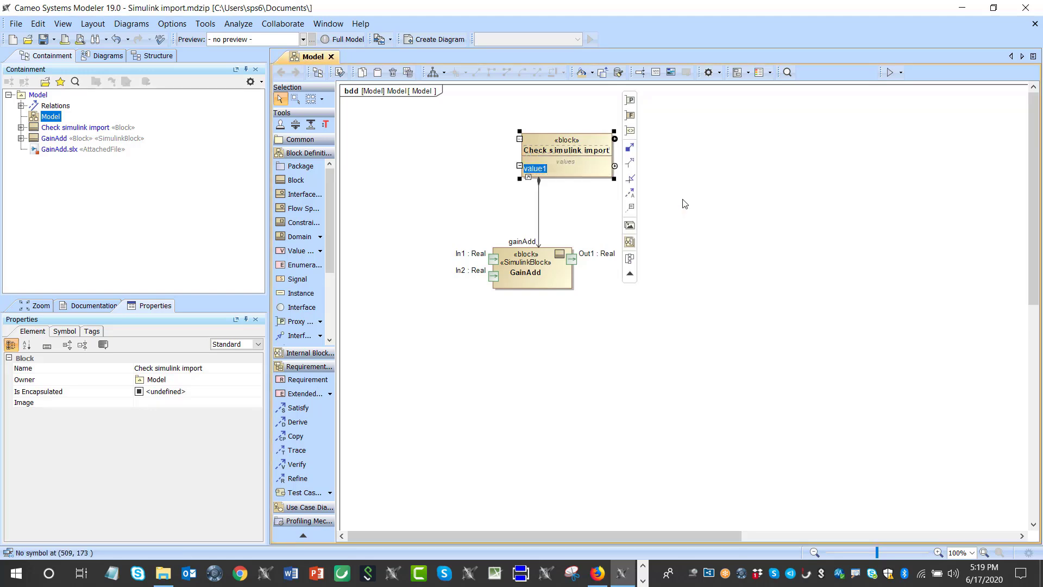
pyautogui.write('input1')
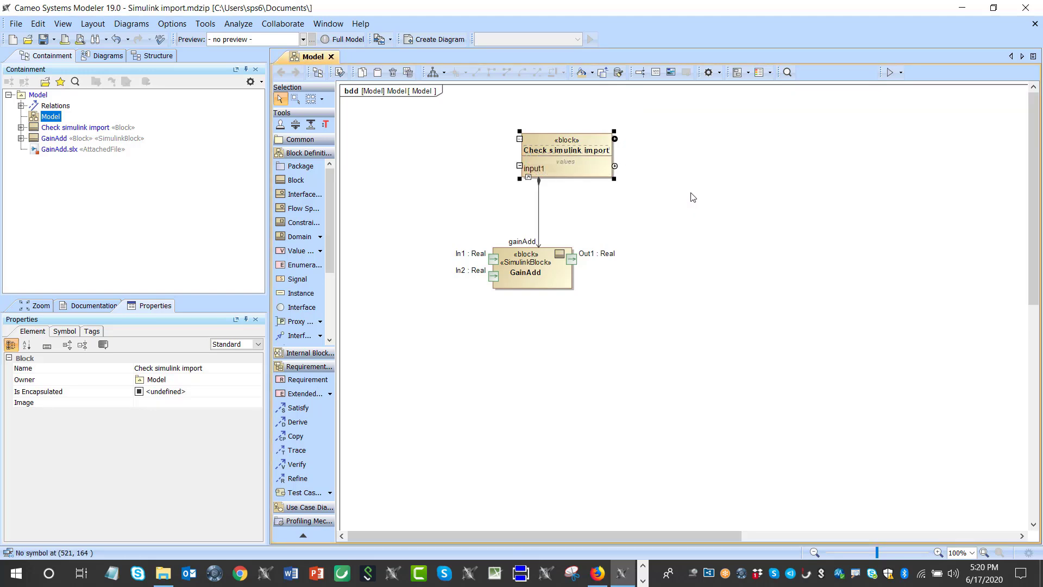
pyautogui.write(':real')
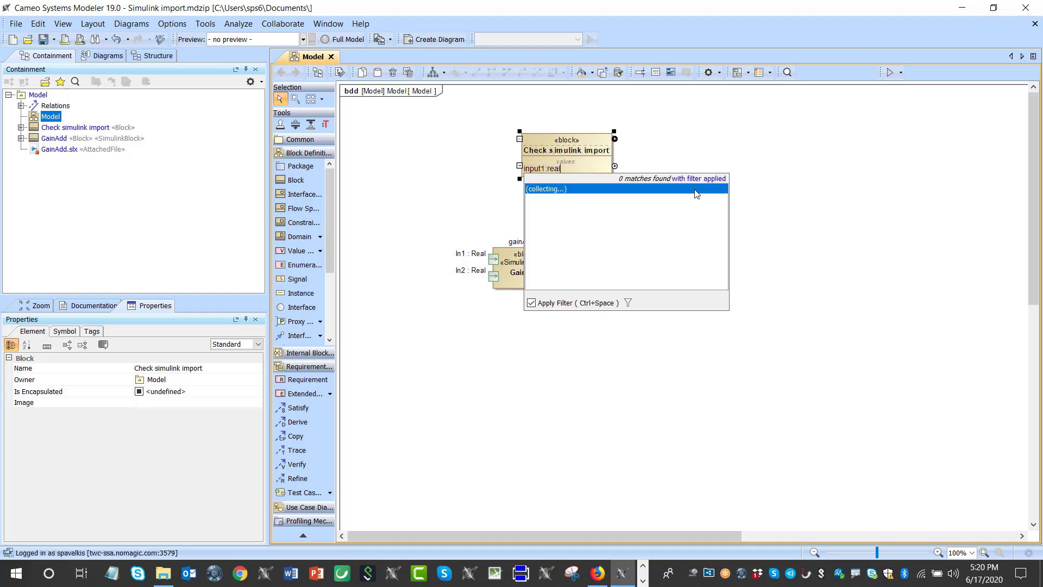
pyautogui.click(546, 190)
pyautogui.click(490, 199)
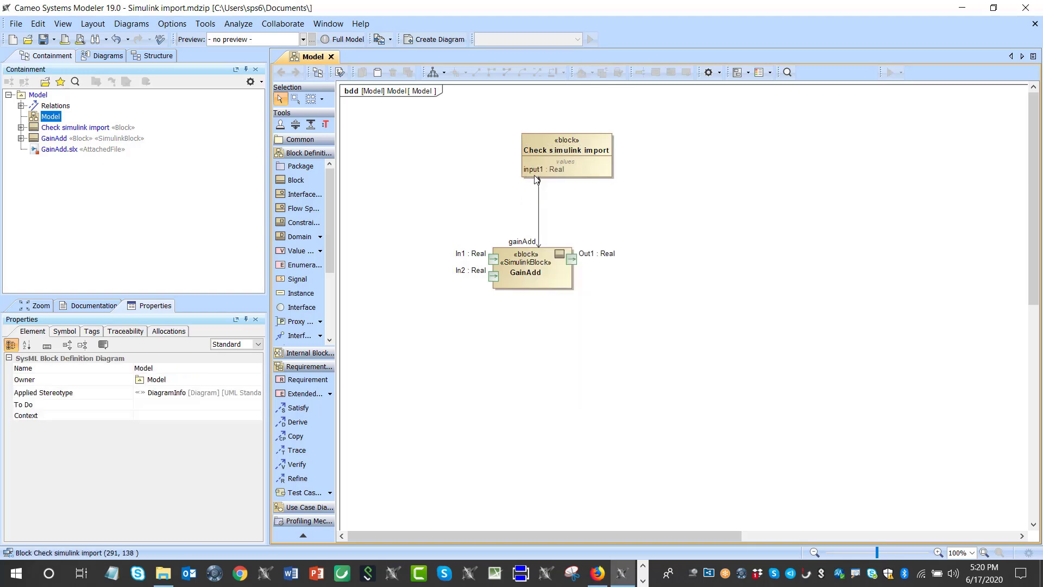
# - Copy input1 within the block to make two more Real value properties, input2 and a third one named Result
pyautogui.moveTo(535, 171); pyautogui.dragTo(545, 144)
pyautogui.click(536, 185)
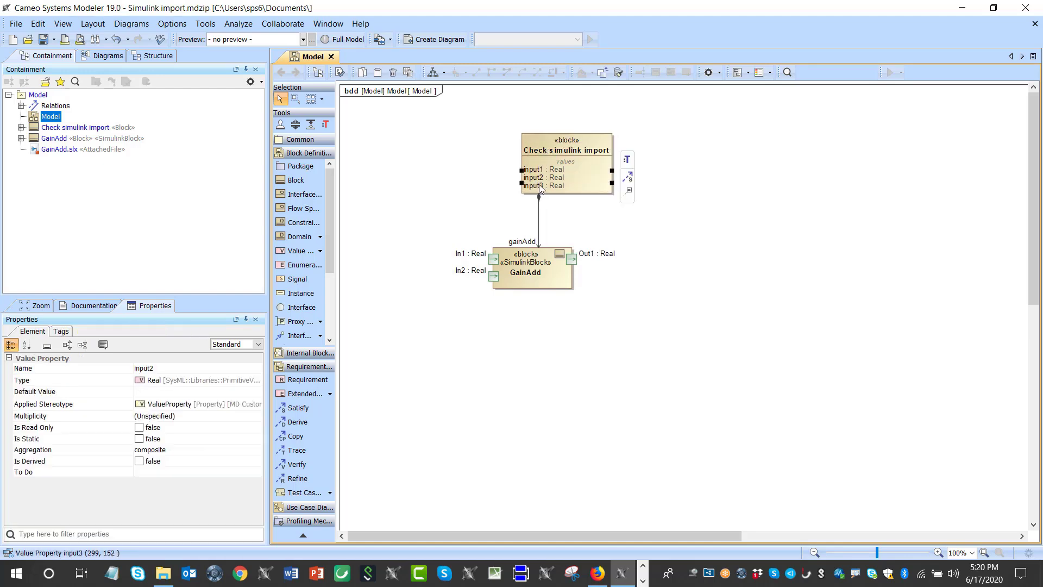
pyautogui.click(538, 186)
pyautogui.write('Result')
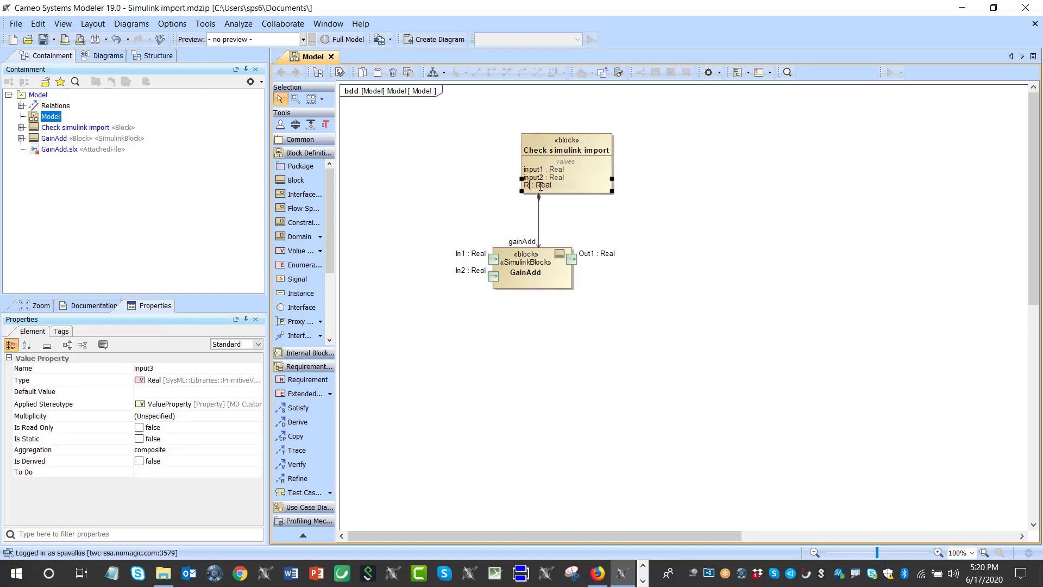
pyautogui.click(612, 215)
pyautogui.click(636, 212)
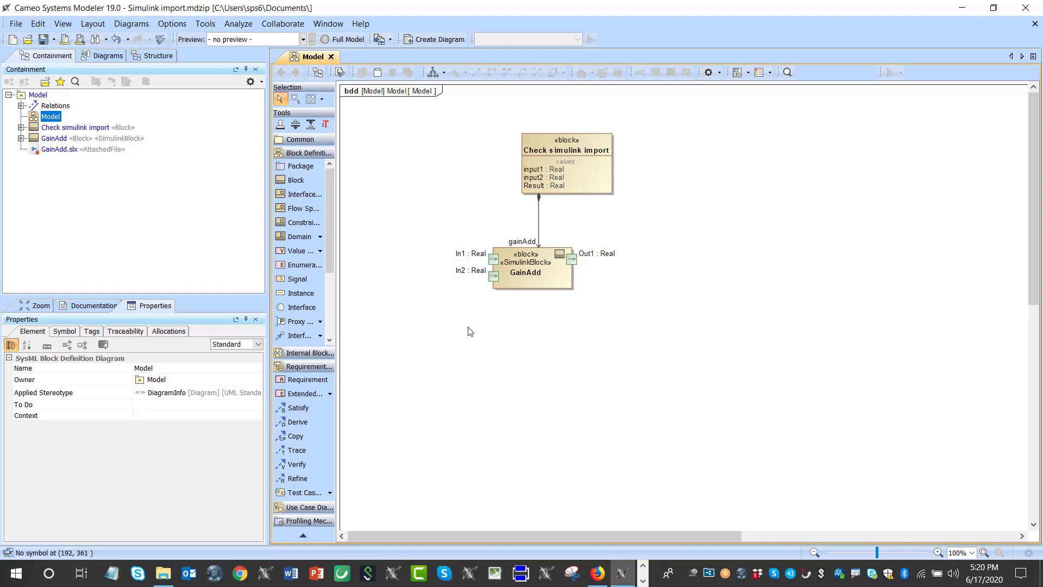
# - Create a SysML Parametric Diagram for the Check simulink import block, displaying the gainAdd part with its ports and all value properties
pyautogui.click(565, 142)
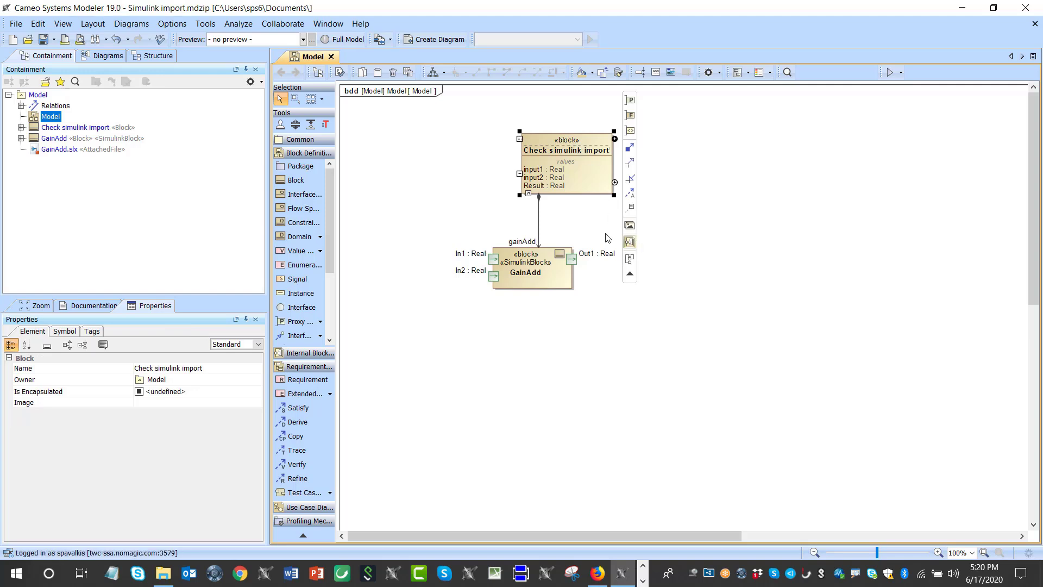
pyautogui.rightClick(595, 146)
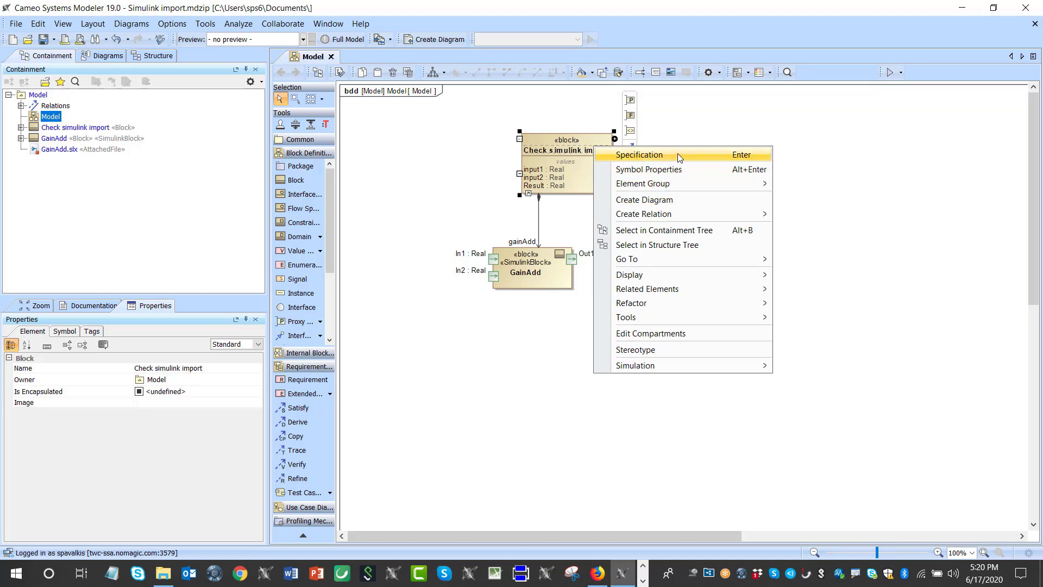
pyautogui.click(676, 200)
pyautogui.write('para')
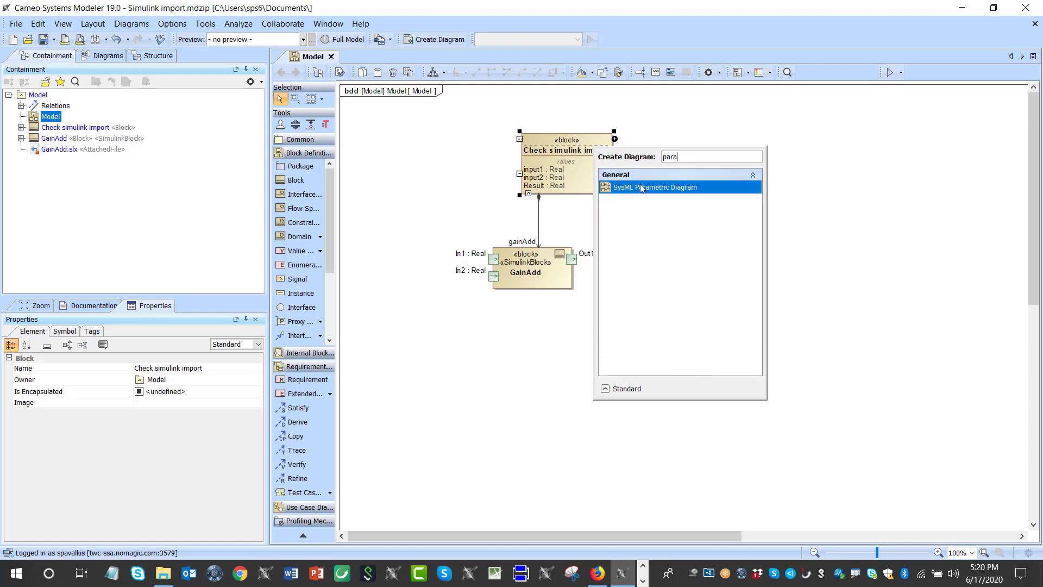
pyautogui.press('Return')
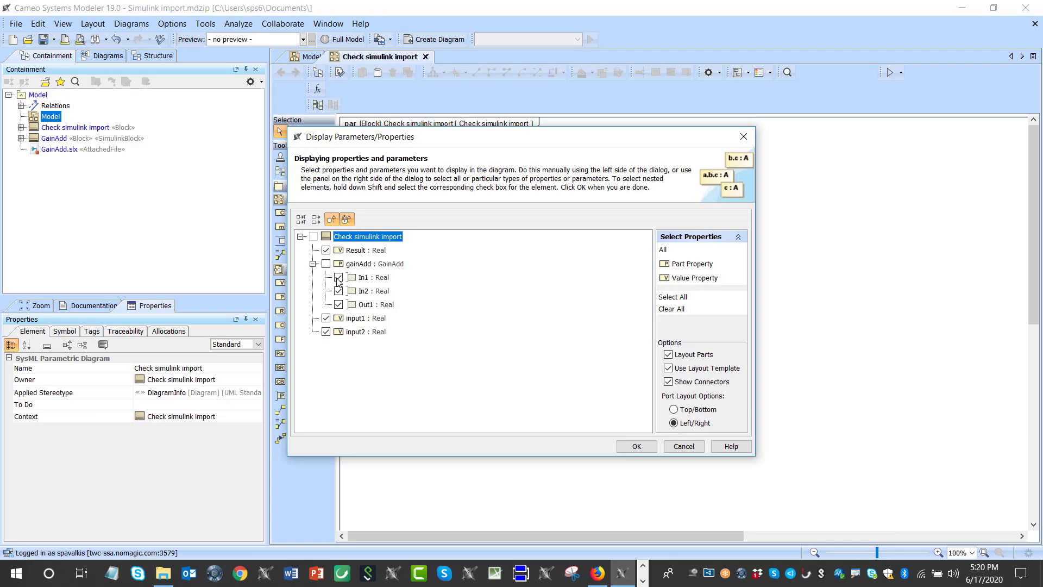
pyautogui.click(326, 264)
pyautogui.click(622, 447)
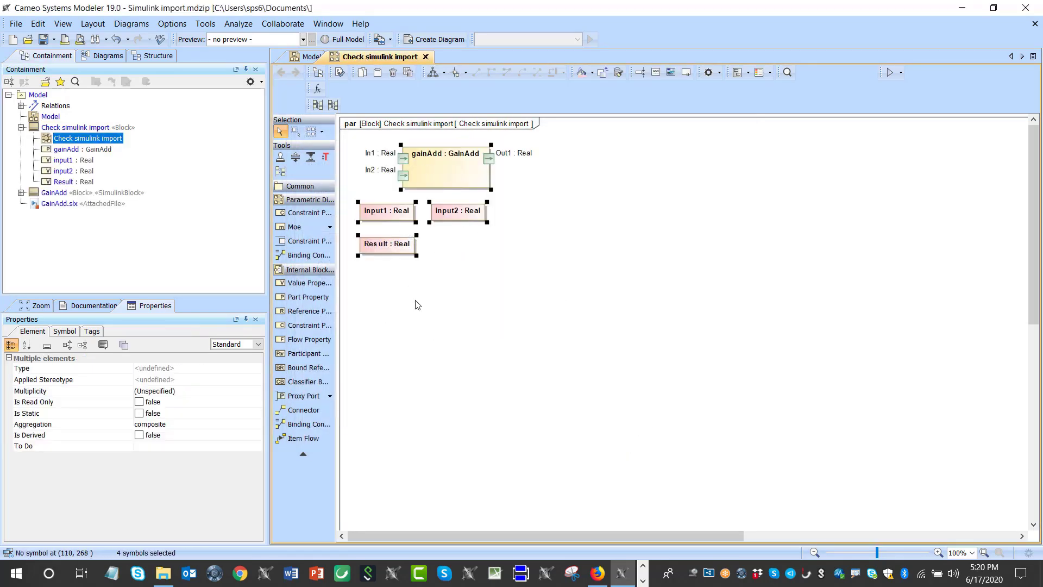
# - Move the gainAdd part away from the value properties and bind input1 to its In1 port
pyautogui.click(415, 301)
pyautogui.moveTo(440, 174); pyautogui.dragTo(593, 221)
pyautogui.click(386, 212)
pyautogui.moveTo(430, 191); pyautogui.dragTo(556, 207)
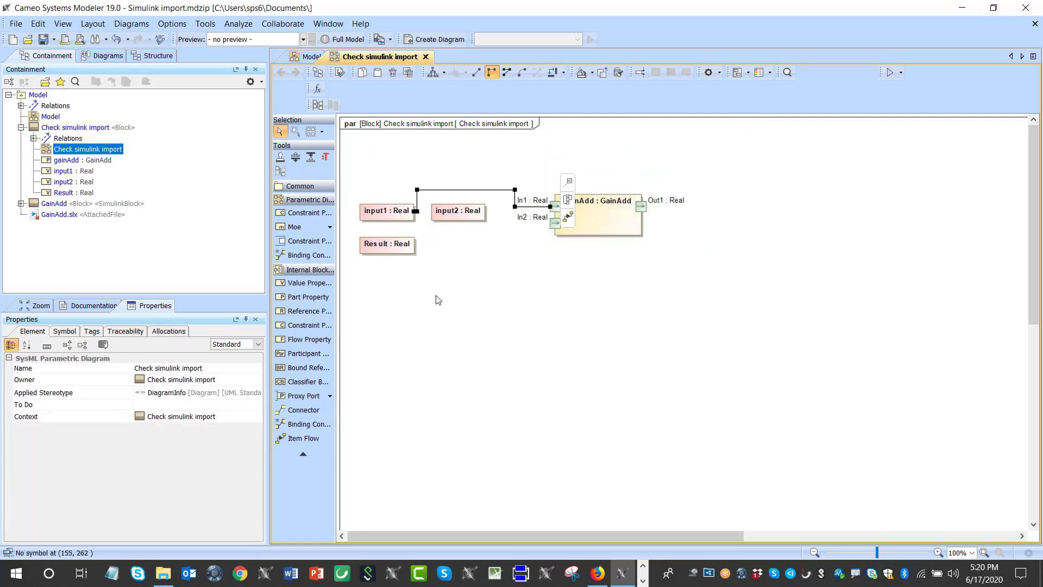
# - Bind Result to gainAdd's Out1 port and place Result on the output side of the part
pyautogui.click(402, 245)
pyautogui.moveTo(433, 247); pyautogui.dragTo(554, 223)
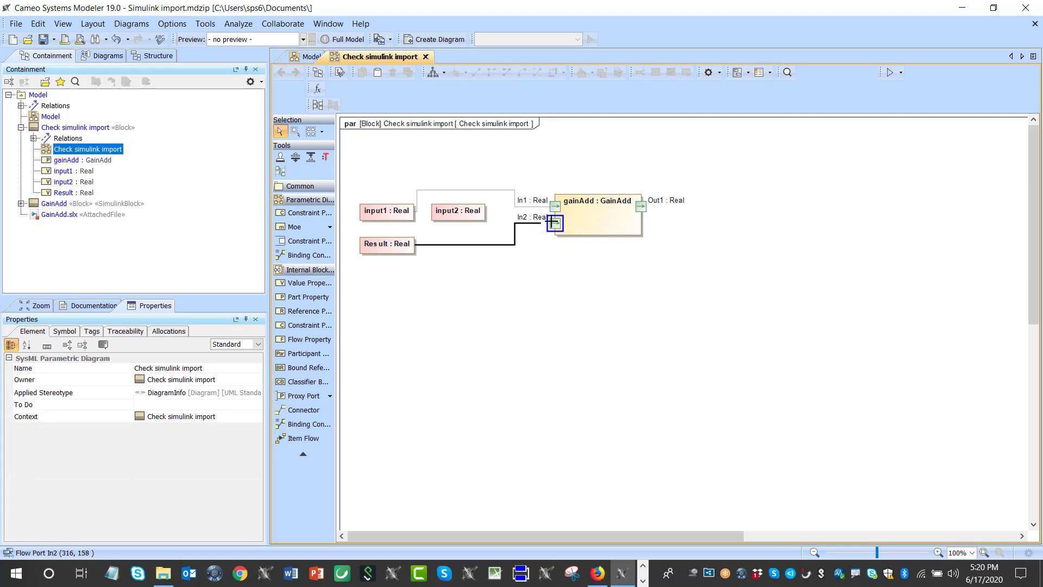
pyautogui.moveTo(477, 213); pyautogui.dragTo(595, 304)
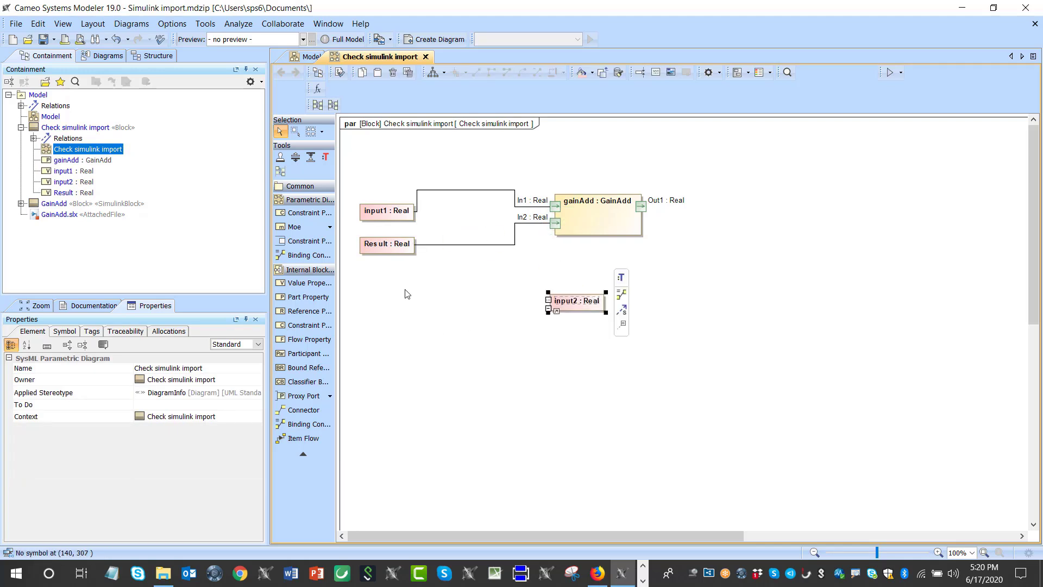
pyautogui.click(405, 248)
pyautogui.click(498, 242)
pyautogui.moveTo(550, 223); pyautogui.dragTo(645, 207)
pyautogui.moveTo(402, 246); pyautogui.dragTo(737, 246)
# - Bind input2 to gainAdd's In2 port and arrange the value properties around the part
pyautogui.moveTo(592, 305); pyautogui.dragTo(554, 223)
pyautogui.click(544, 265)
pyautogui.moveTo(408, 215)
pyautogui.mouseDown()
pyautogui.moveTo(433, 195)
pyautogui.moveTo(399, 227)
pyautogui.moveTo(409, 227)
pyautogui.mouseUp()
pyautogui.click(427, 309)
pyautogui.moveTo(724, 240); pyautogui.dragTo(752, 221)
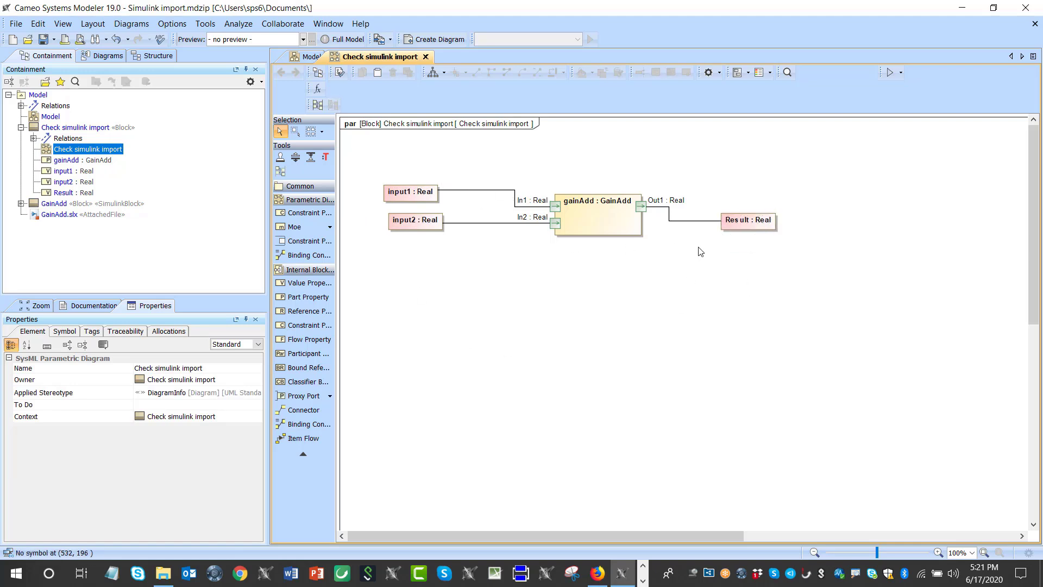
# - Delete the binding between gainAdd's Out1 port and Result
pyautogui.click(712, 221)
pyautogui.press('Delete')
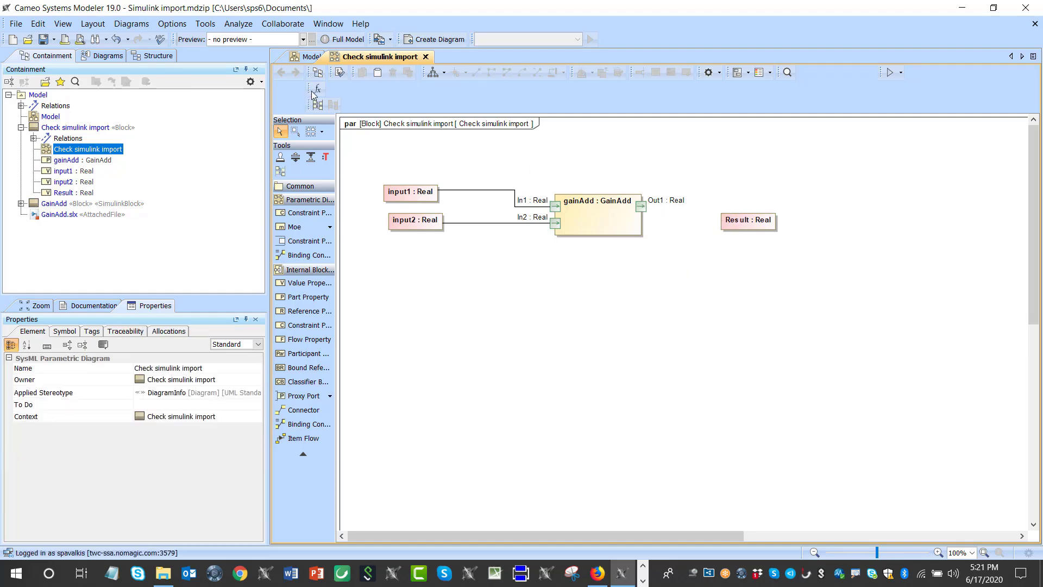
# - Use the Parametric Equation Wizard to add the constraint Result=Input1*100+Input2*2, mapped to the block's value properties
pyautogui.click(318, 89)
pyautogui.moveTo(333, 126); pyautogui.dragTo(252, 296)
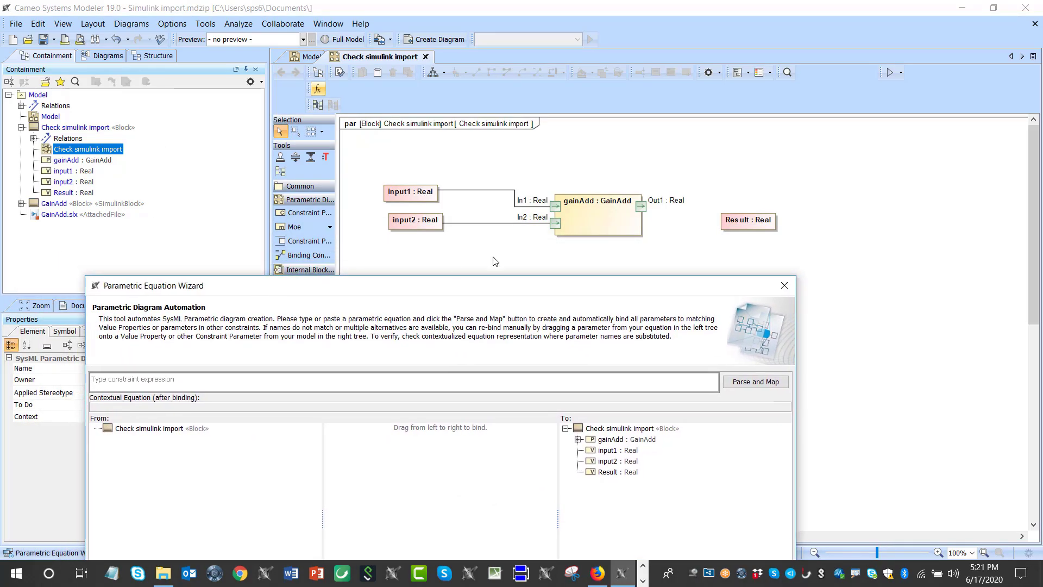
pyautogui.moveTo(434, 289); pyautogui.dragTo(441, 273)
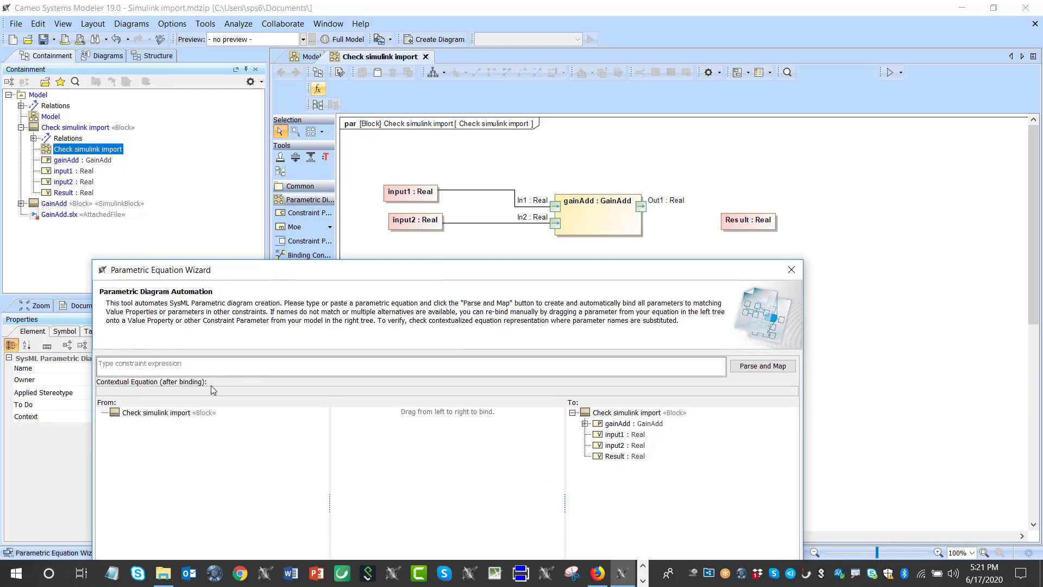
pyautogui.write('I')
pyautogui.press('BackSpace')
pyautogui.write('Res')
pyautogui.write('Input1*100+Input2*2')
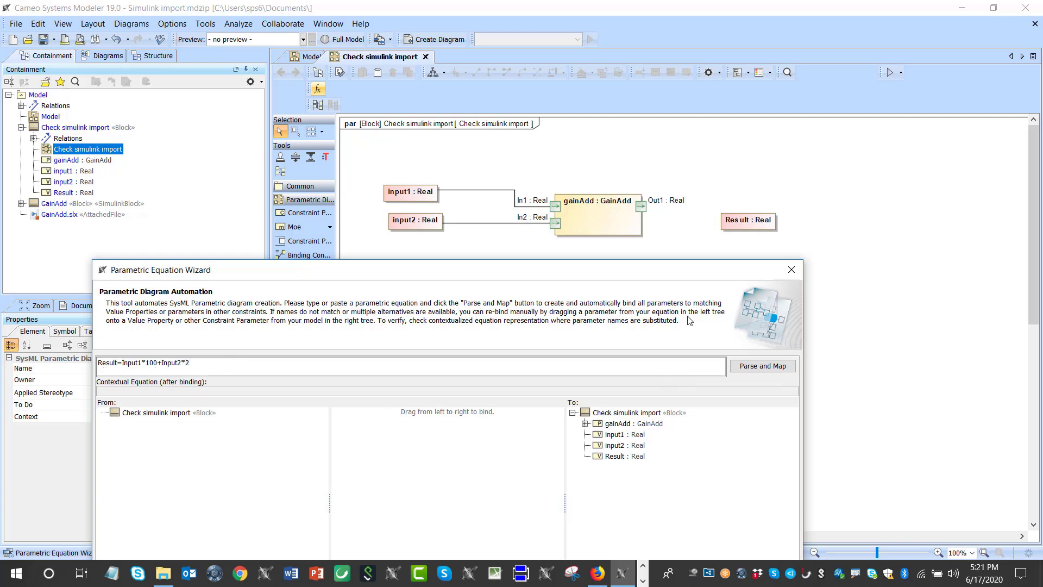
pyautogui.moveTo(711, 270); pyautogui.dragTo(647, 111)
pyautogui.click(756, 315)
pyautogui.click(667, 465)
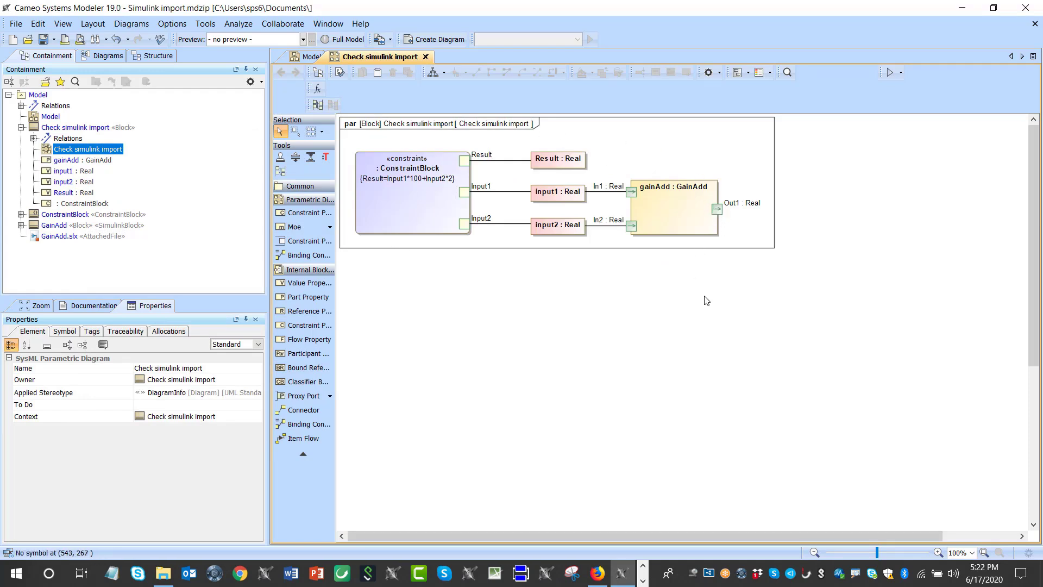
# - Add the constraint result==SimulinkResult with the Parametric Equation Wizard, binding SimulinkResult to gainAdd's Out1 port
pyautogui.click(318, 90)
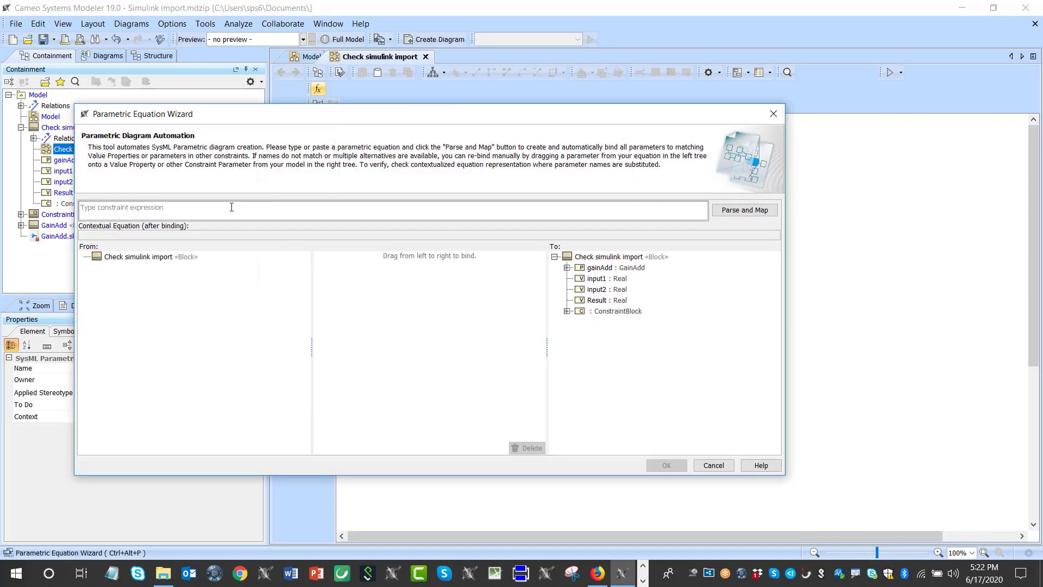
pyautogui.click(234, 206)
pyautogui.write('result==SimulinkResult')
pyautogui.click(740, 209)
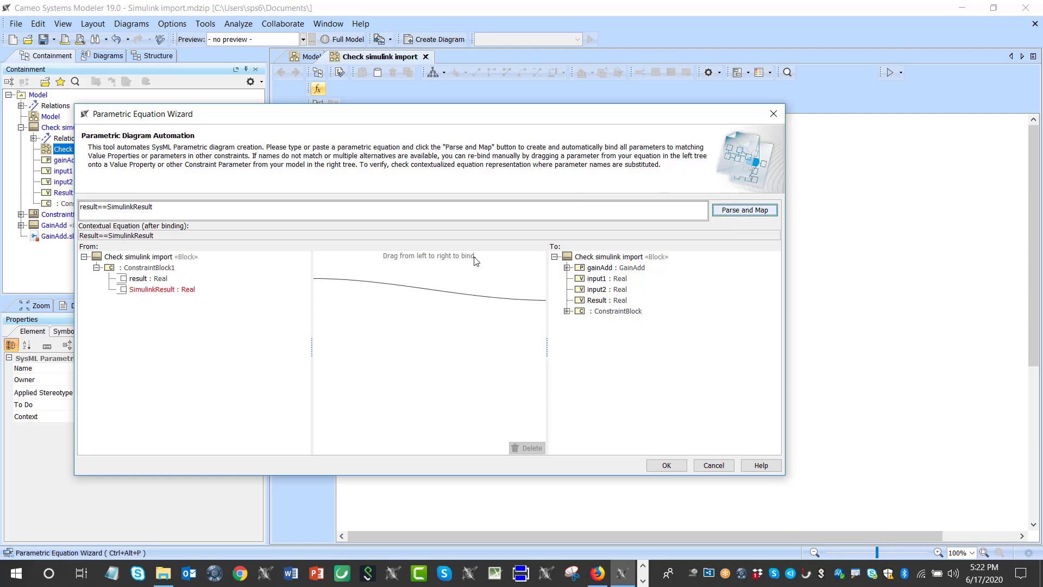
pyautogui.click(566, 268)
pyautogui.moveTo(153, 289); pyautogui.dragTo(602, 302)
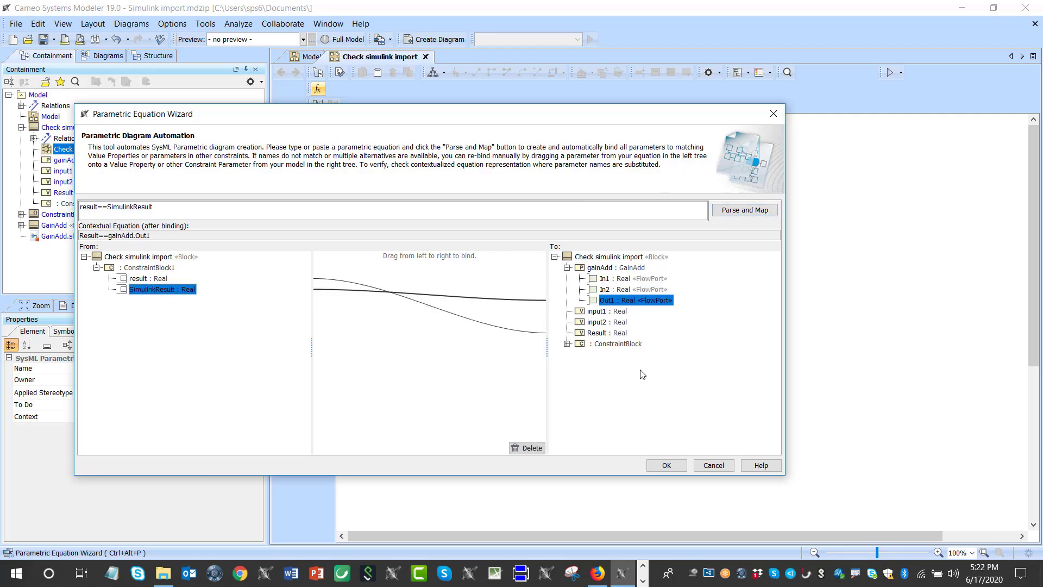
pyautogui.click(666, 466)
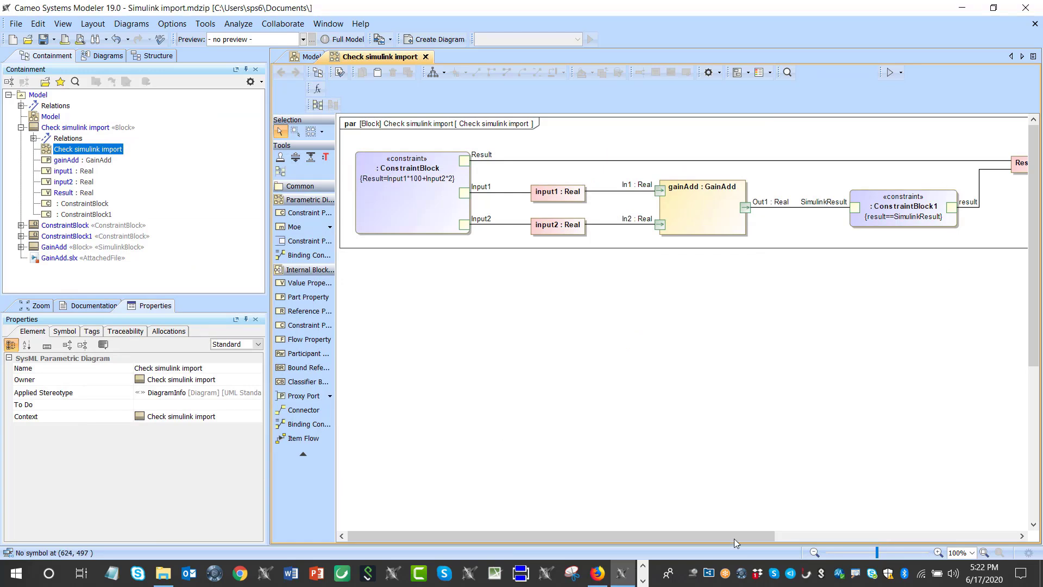
# - Simulate the Check simulink import parametric diagram and expand gainAdd and both constraint blocks among the simulation variables
pyautogui.moveTo(706, 536); pyautogui.dragTo(745, 530)
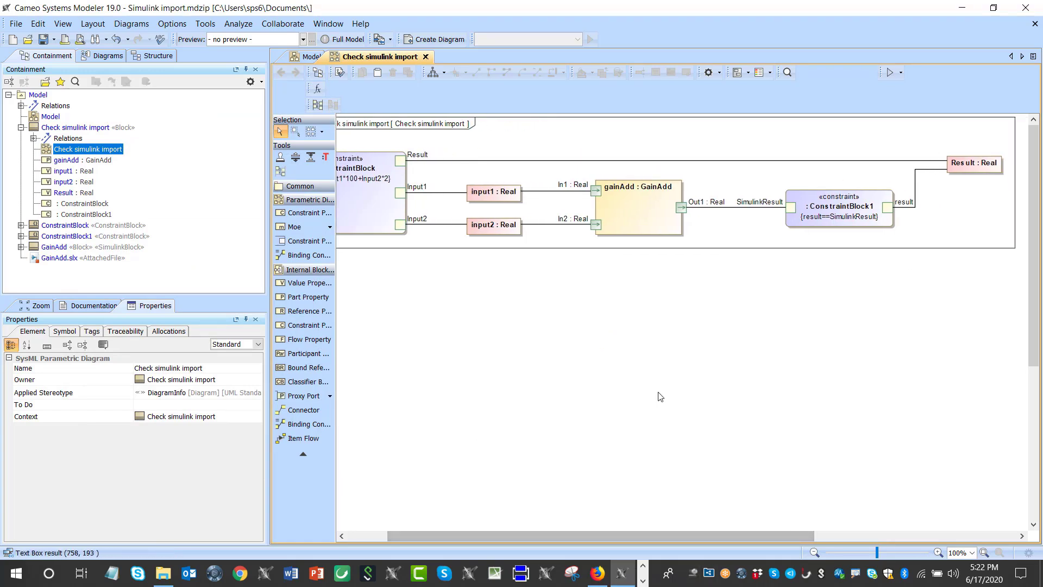
pyautogui.moveTo(649, 534); pyautogui.dragTo(606, 530)
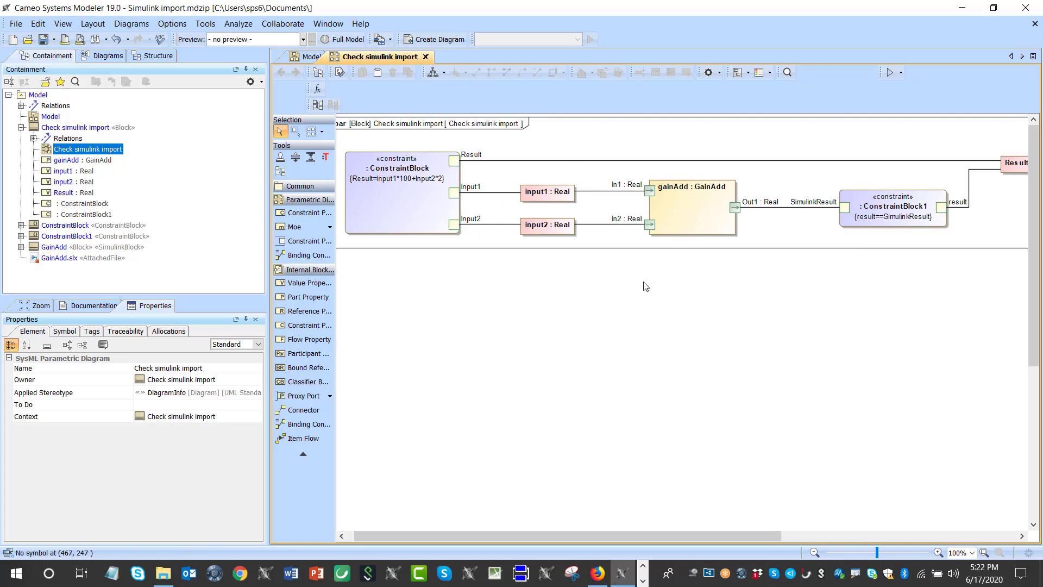
pyautogui.click(902, 73)
pyautogui.click(909, 87)
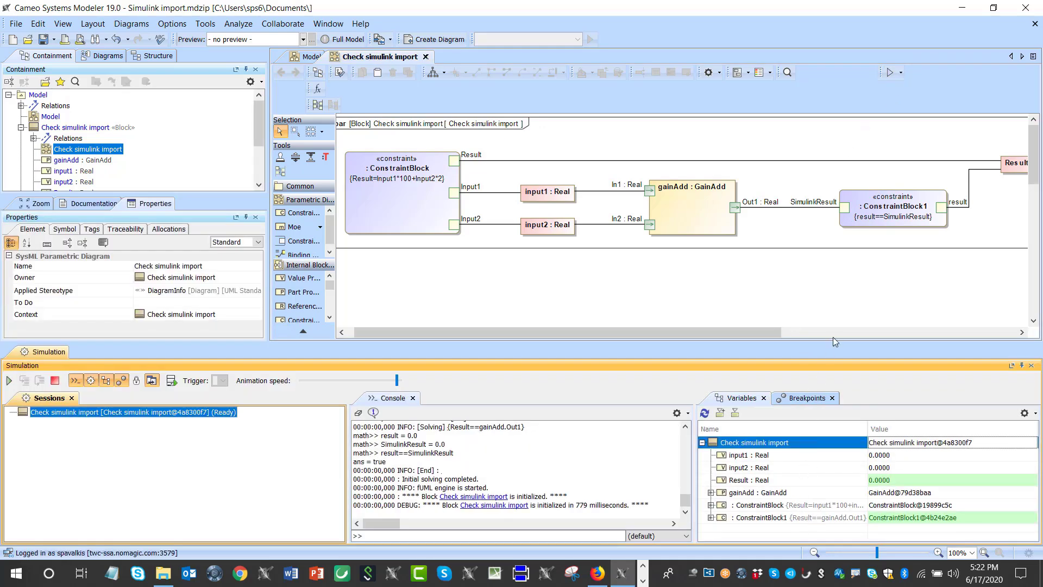
pyautogui.moveTo(837, 343); pyautogui.dragTo(837, 291)
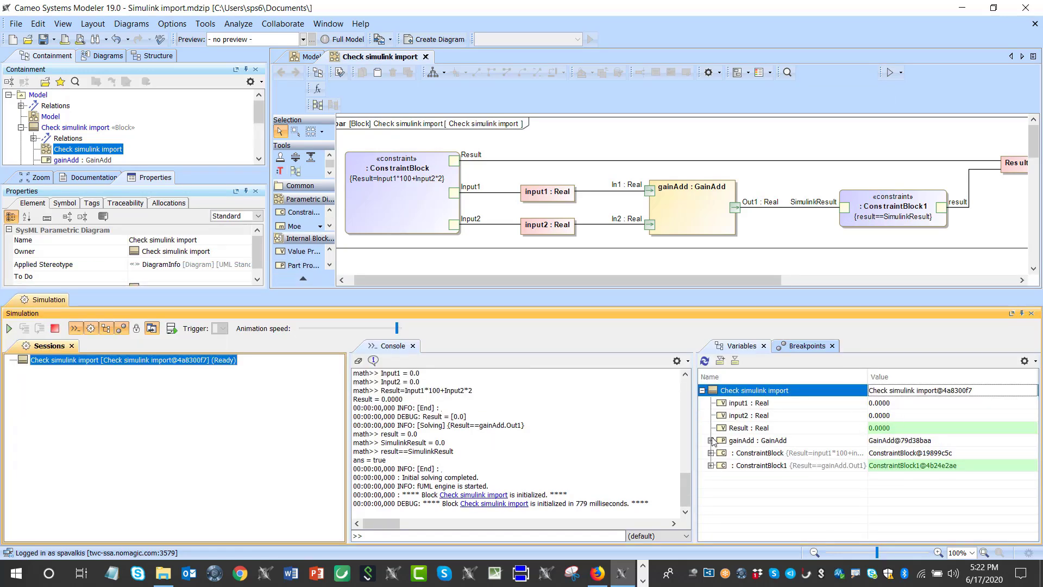
pyautogui.click(710, 465)
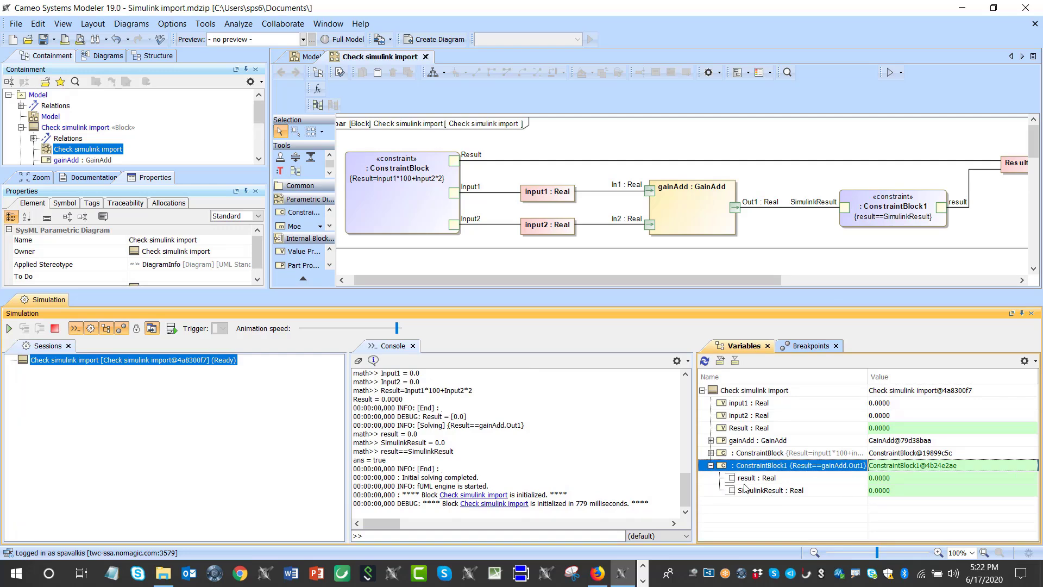
pyautogui.click(711, 453)
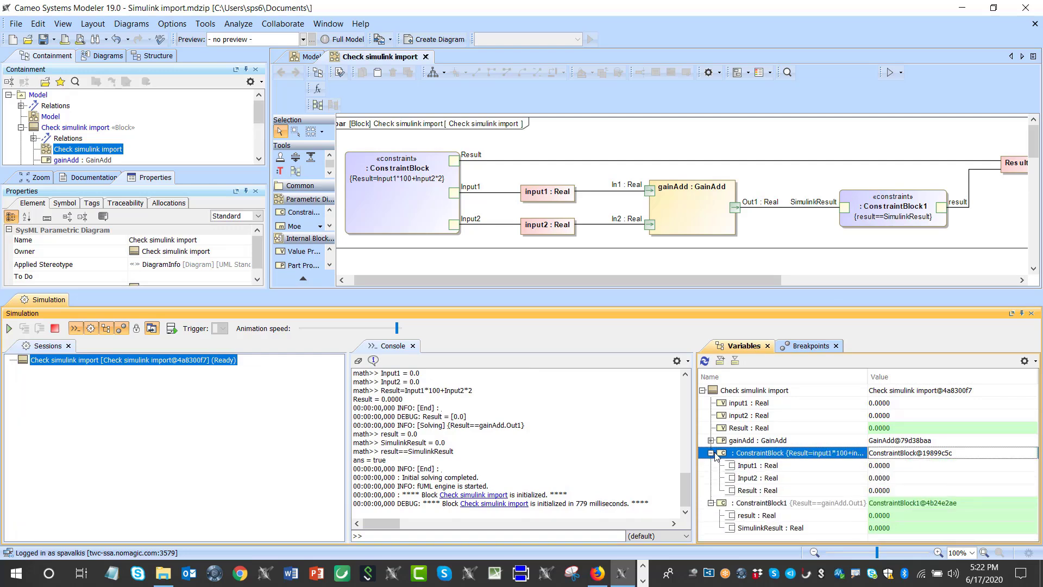
pyautogui.click(710, 440)
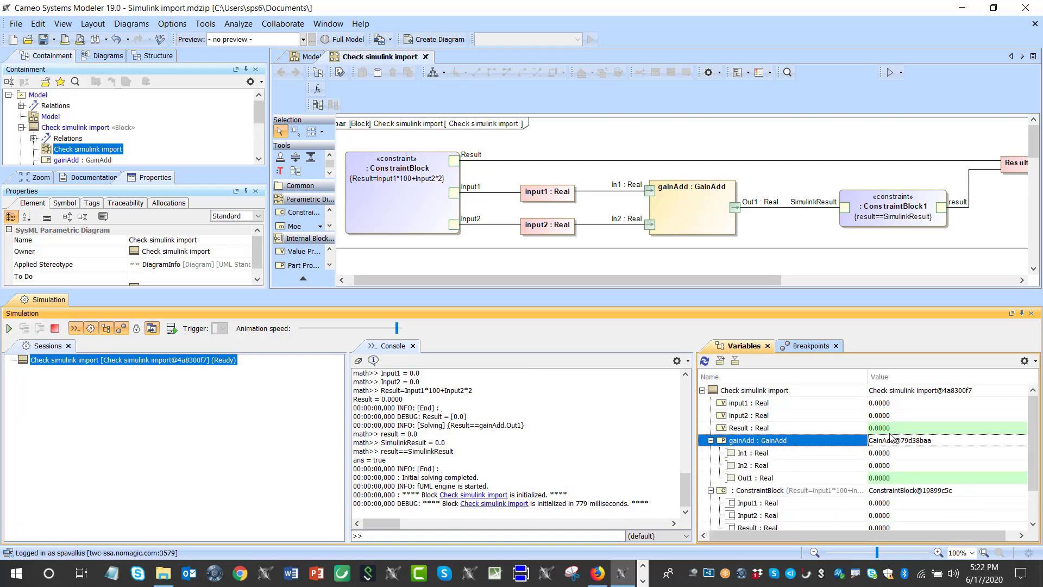
# - Set input1 and input2 to 1 in the running simulation and check Result against SimulinkResult
pyautogui.click(897, 404)
pyautogui.write('1')
pyautogui.click(896, 417)
pyautogui.write('1')
pyautogui.click(825, 427)
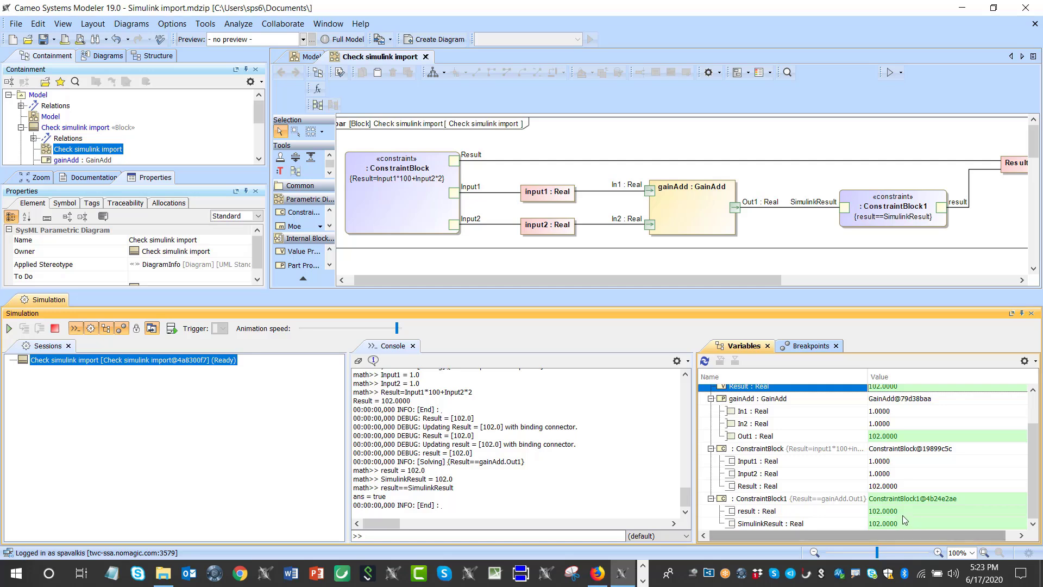
pyautogui.scroll(-1, 895, 438)
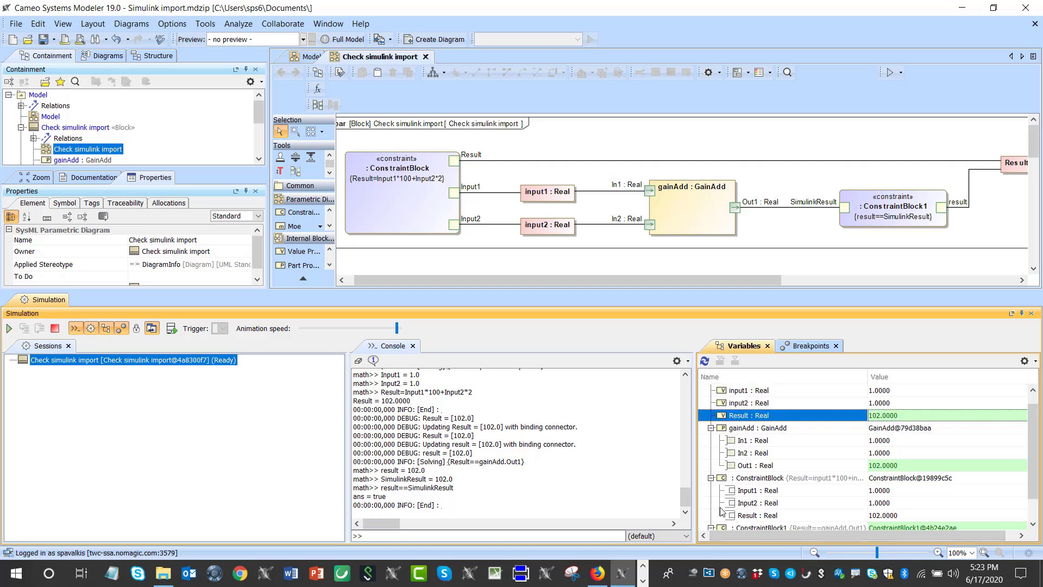
# - Set input1 and input2 to 2 in the running simulation and compare Result with SimulinkResult again
pyautogui.click(882, 390)
pyautogui.write('2')
pyautogui.press('Return')
pyautogui.click(876, 403)
pyautogui.write('2')
pyautogui.press('Return')
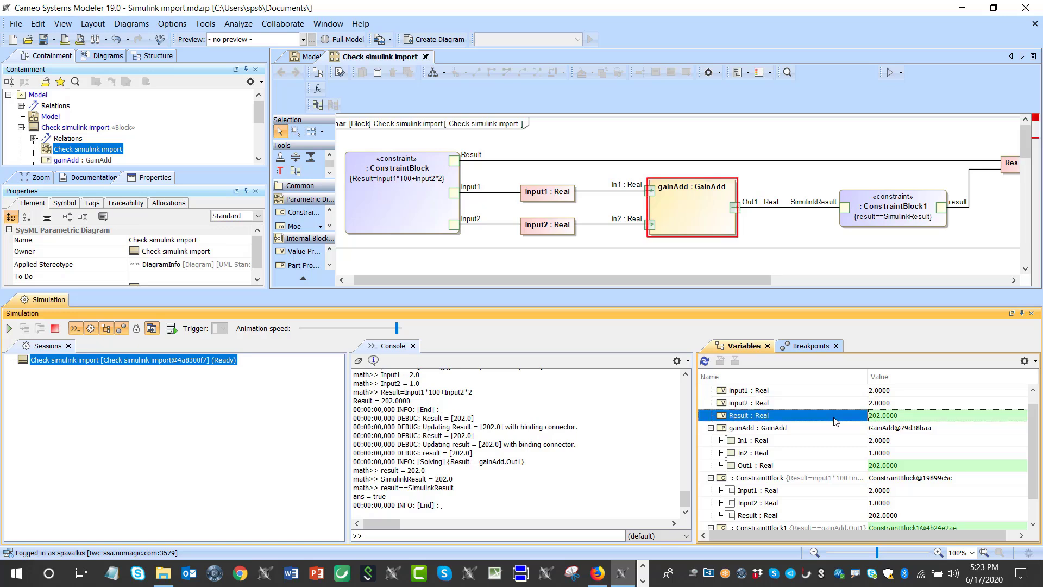
pyautogui.scroll(-1, 911, 520)
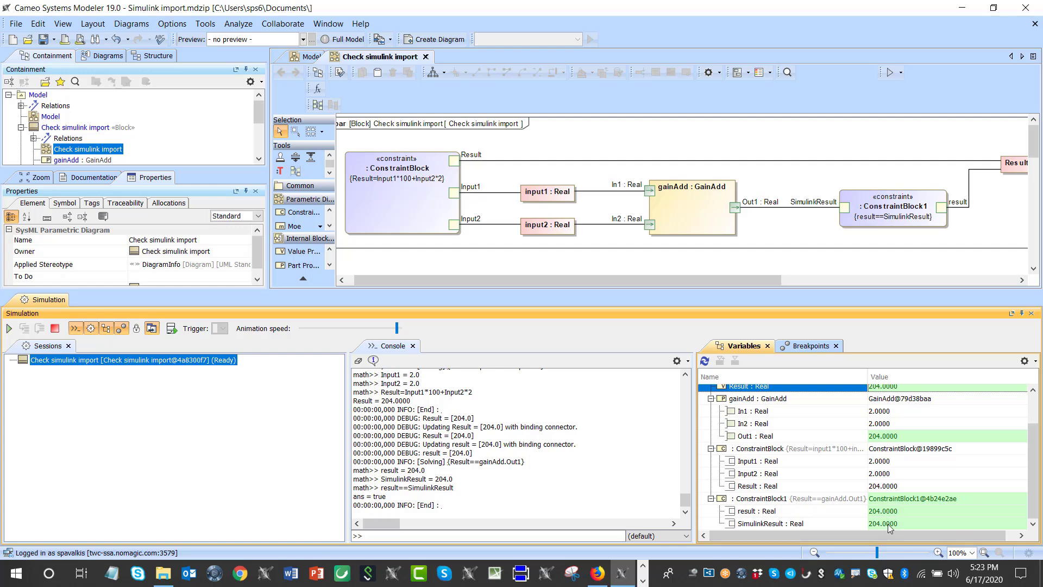
# - Export the simulated Check simulink import object to a new instance owned by Model and close the simulation
pyautogui.scroll(2, 911, 438)
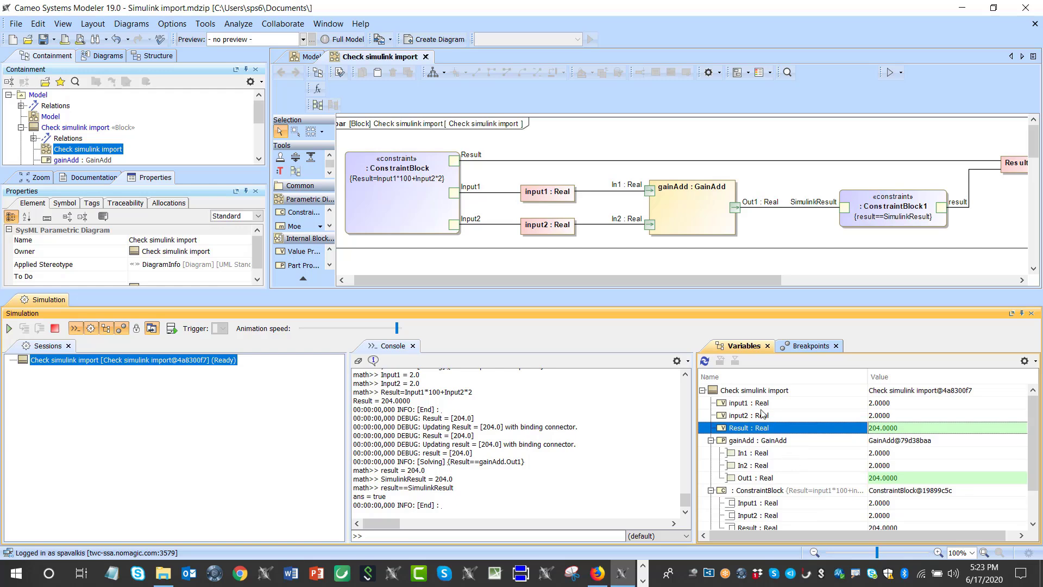
pyautogui.click(739, 390)
pyautogui.click(720, 361)
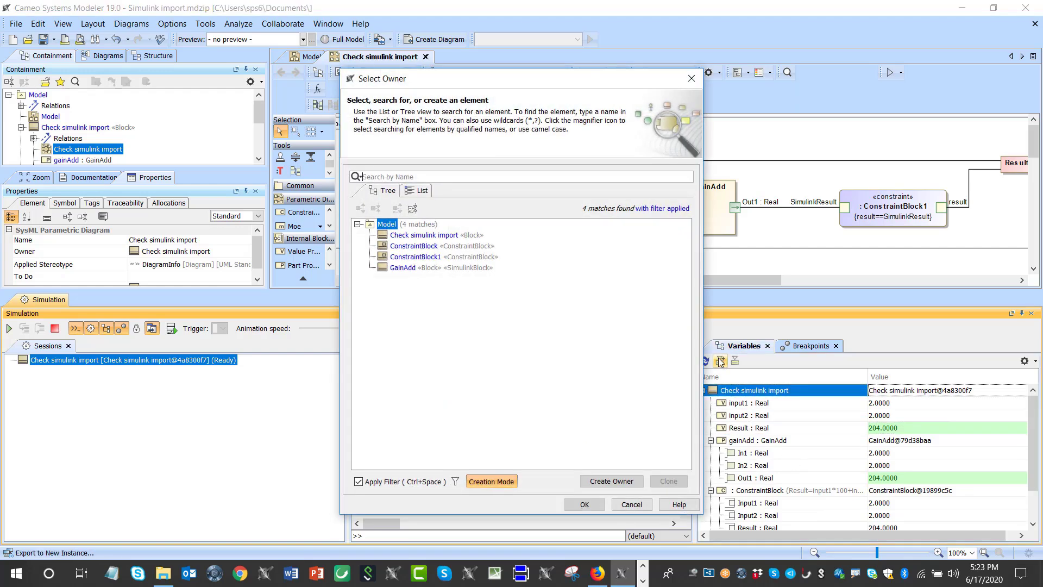
pyautogui.click(597, 505)
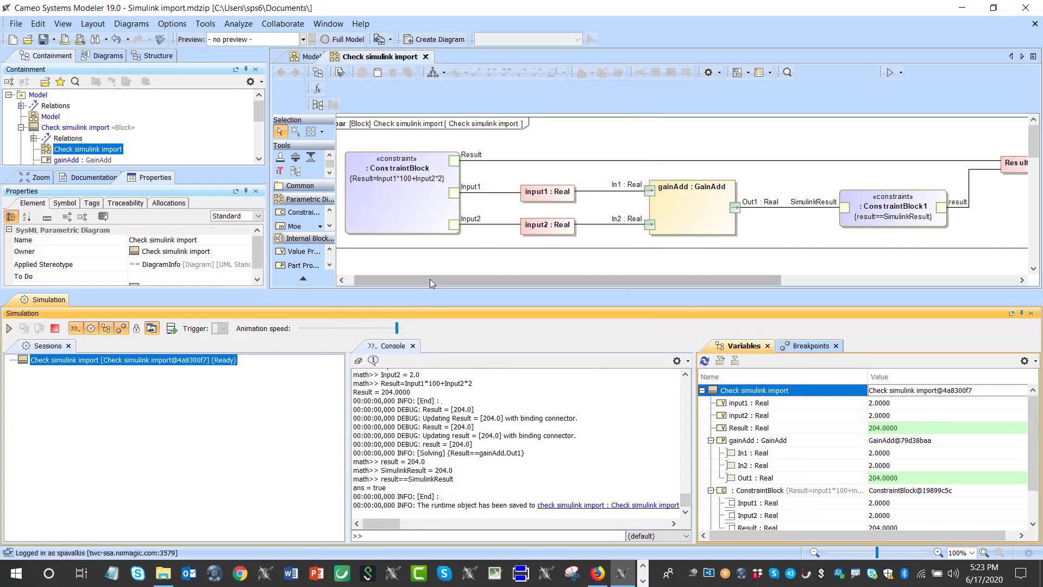
pyautogui.click(1031, 314)
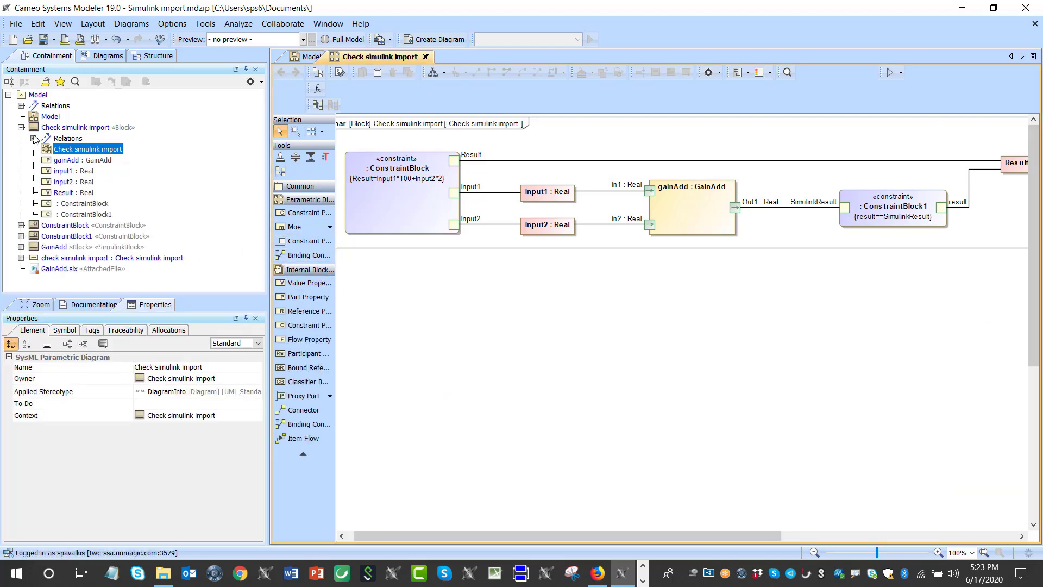
# - Create an Instance Table diagram in the Model package
pyautogui.click(38, 96)
pyautogui.click(439, 39)
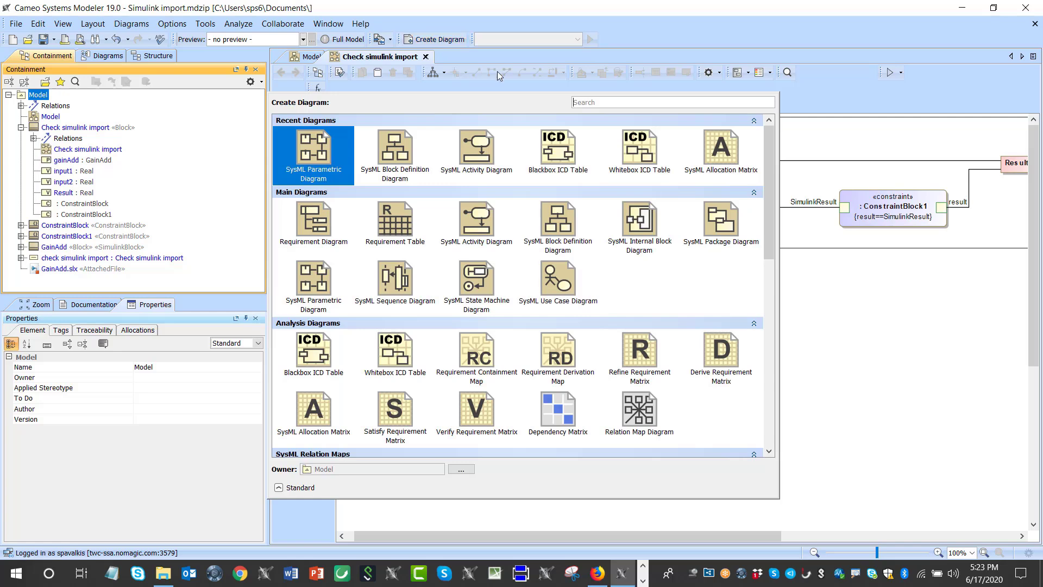
pyautogui.write('int')
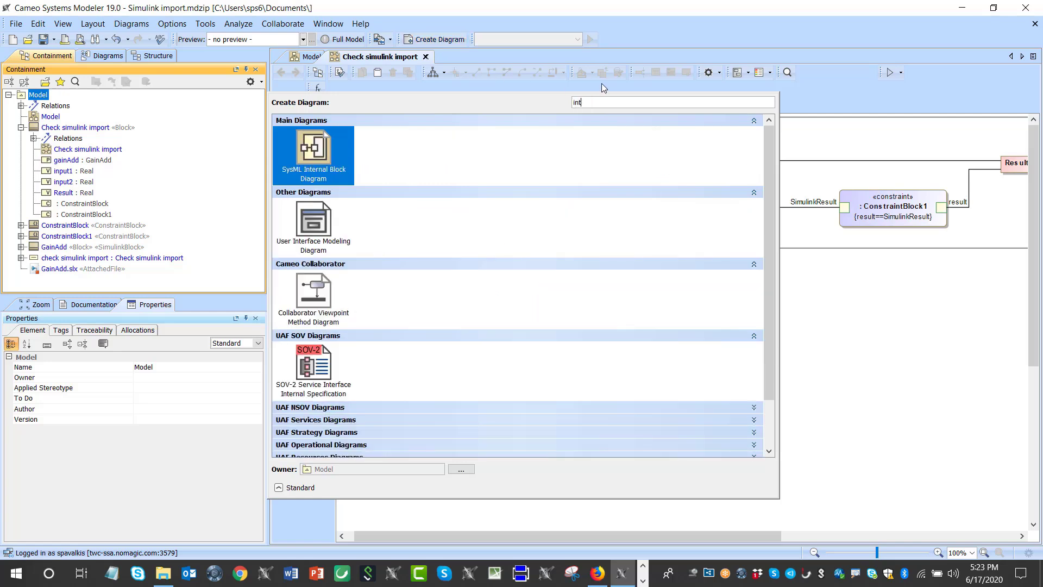
pyautogui.press('BackSpace')
pyautogui.write('sa')
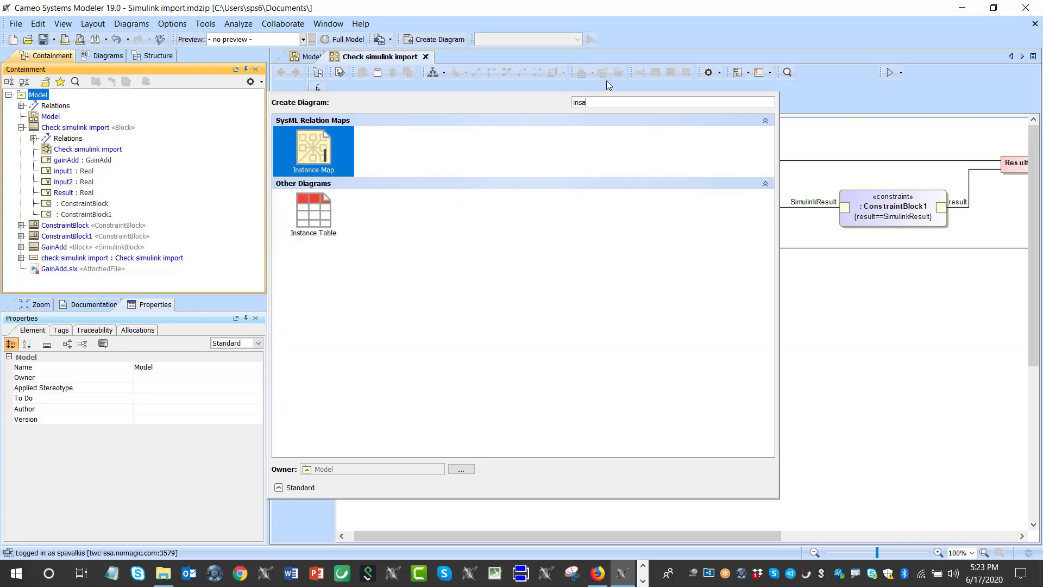
pyautogui.press('BackSpace')
pyautogui.write('tan')
pyautogui.click(317, 217)
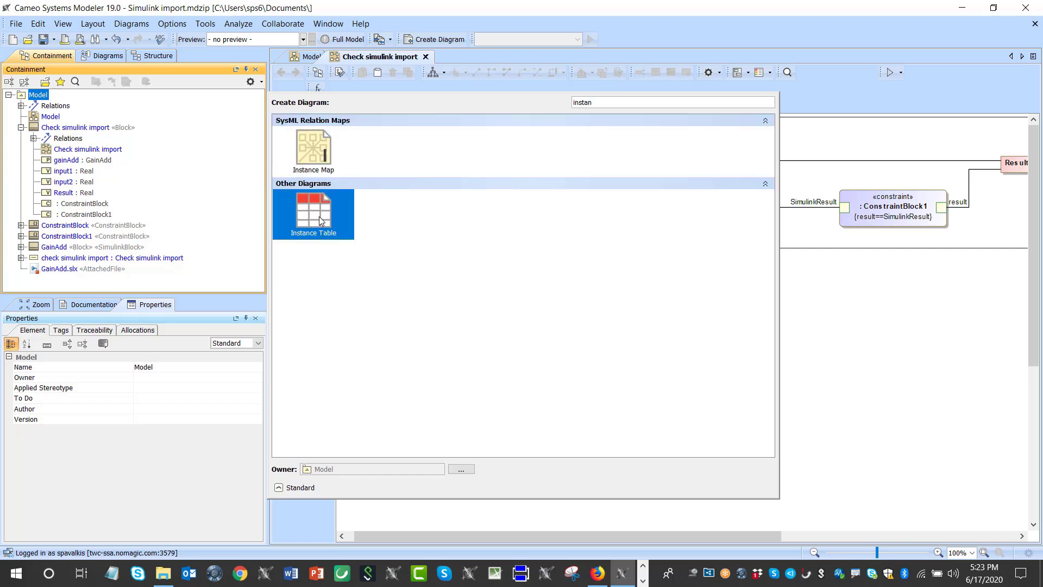
pyautogui.press('Return')
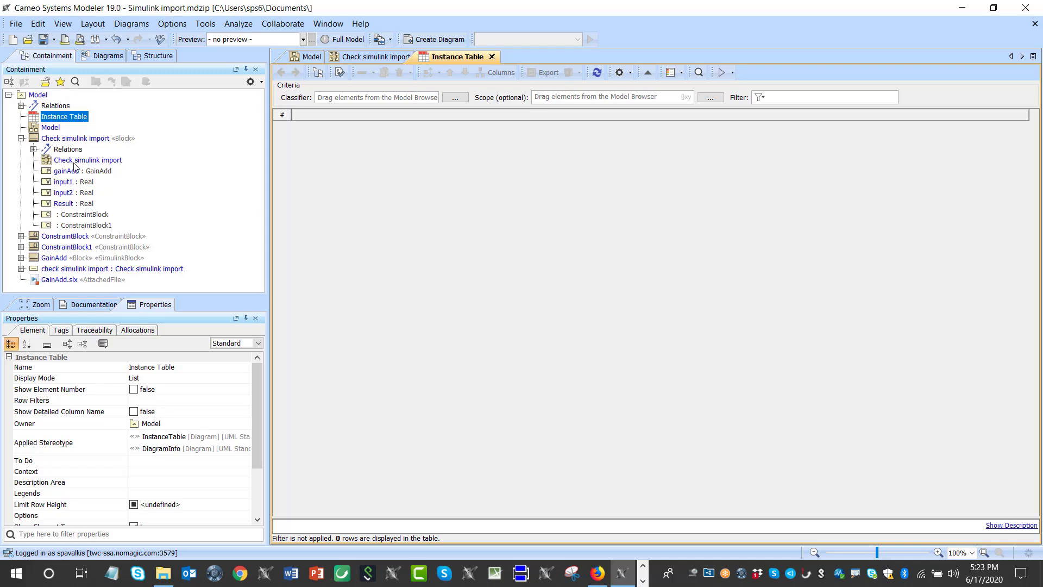
# - Set the instance table's classifier to the Check simulink import block and its scope to Model
pyautogui.moveTo(67, 142); pyautogui.dragTo(329, 99)
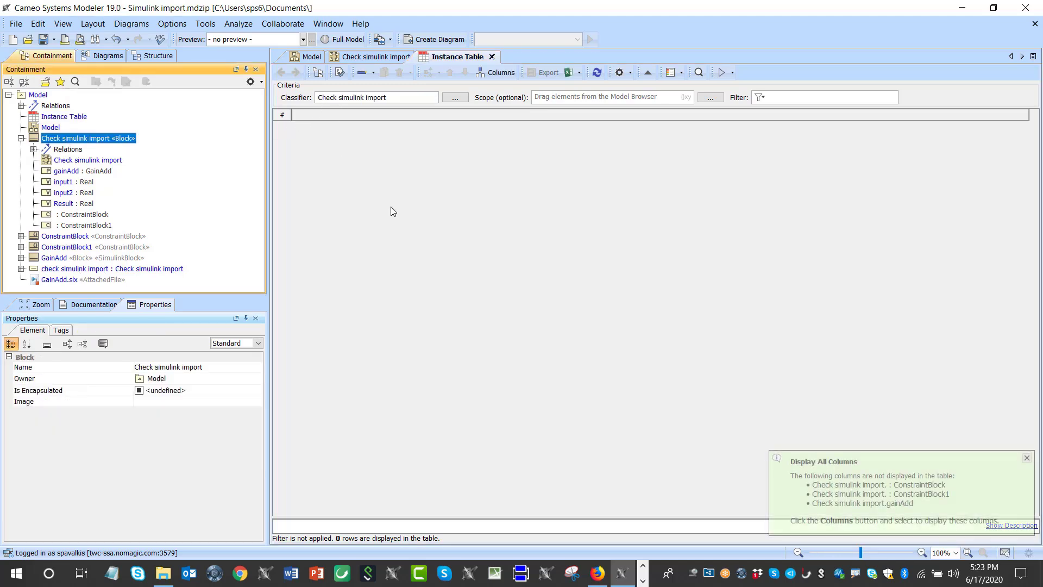
pyautogui.click(1027, 458)
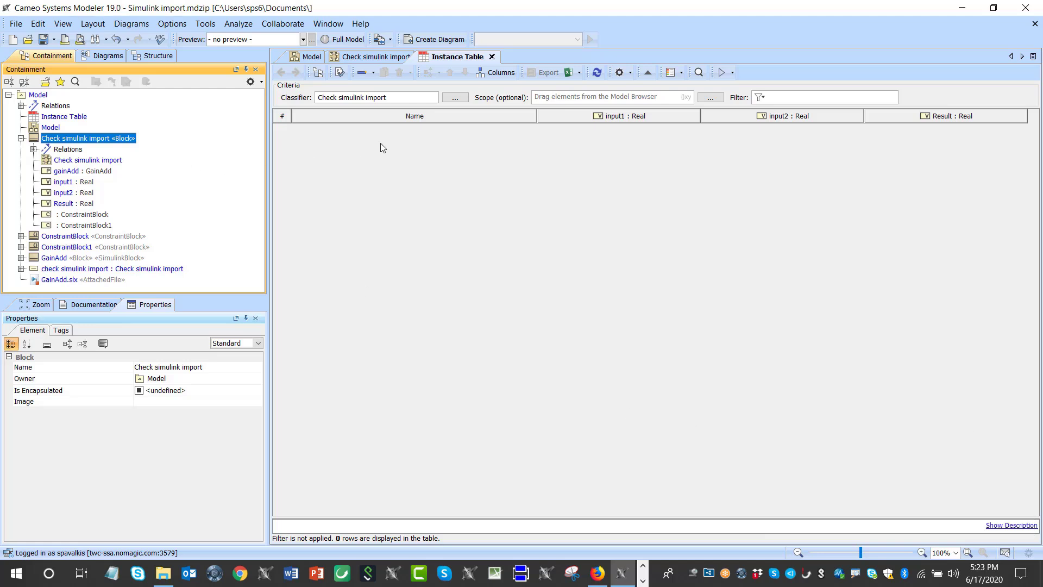
pyautogui.moveTo(38, 95); pyautogui.dragTo(568, 97)
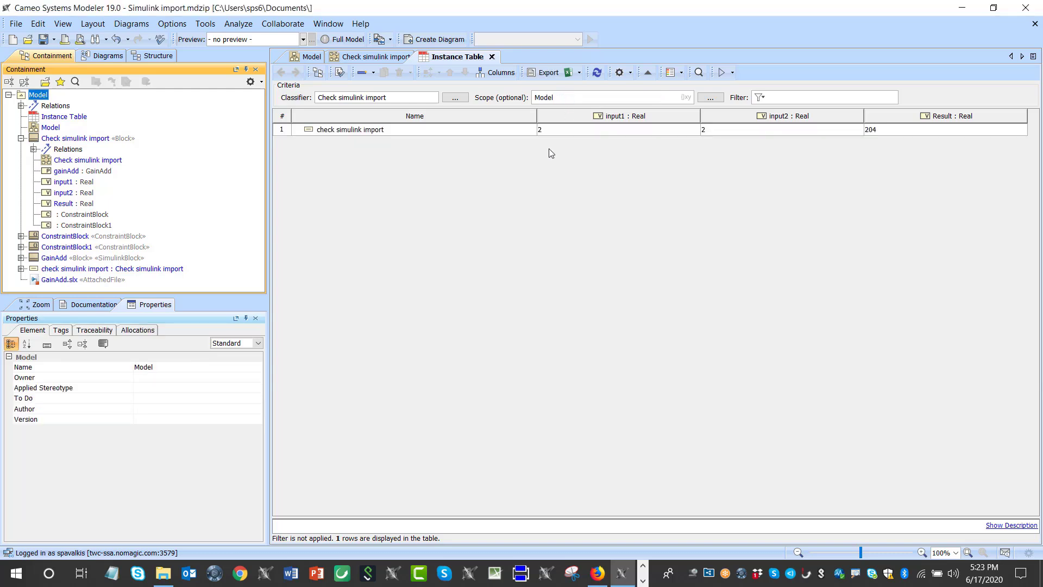
# - Narrow the Name, input1 and input2 columns of the instance table
pyautogui.moveTo(540, 118); pyautogui.dragTo(434, 118)
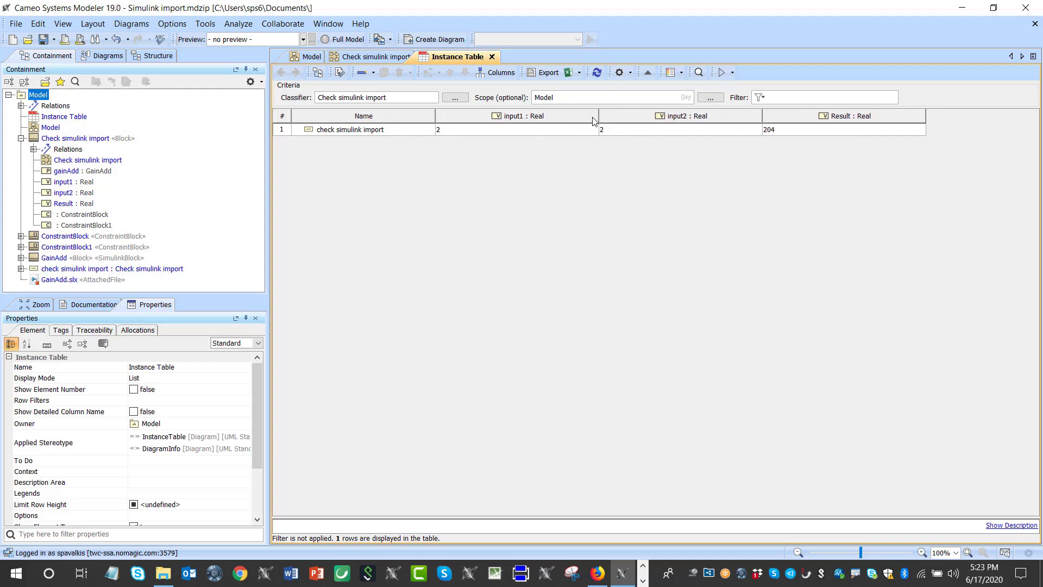
pyautogui.moveTo(600, 118); pyautogui.dragTo(528, 117)
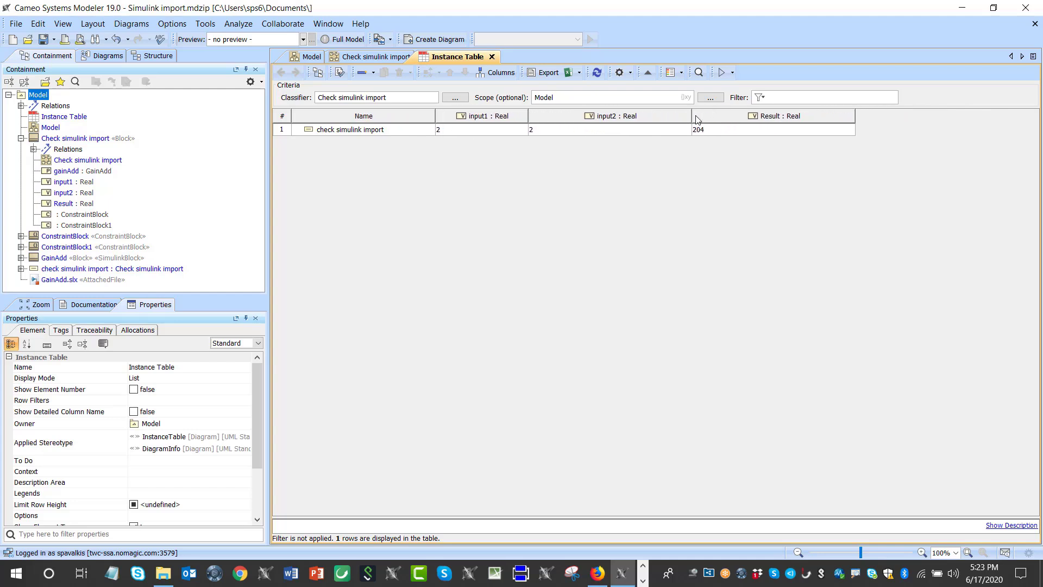
pyautogui.moveTo(693, 114); pyautogui.dragTo(622, 114)
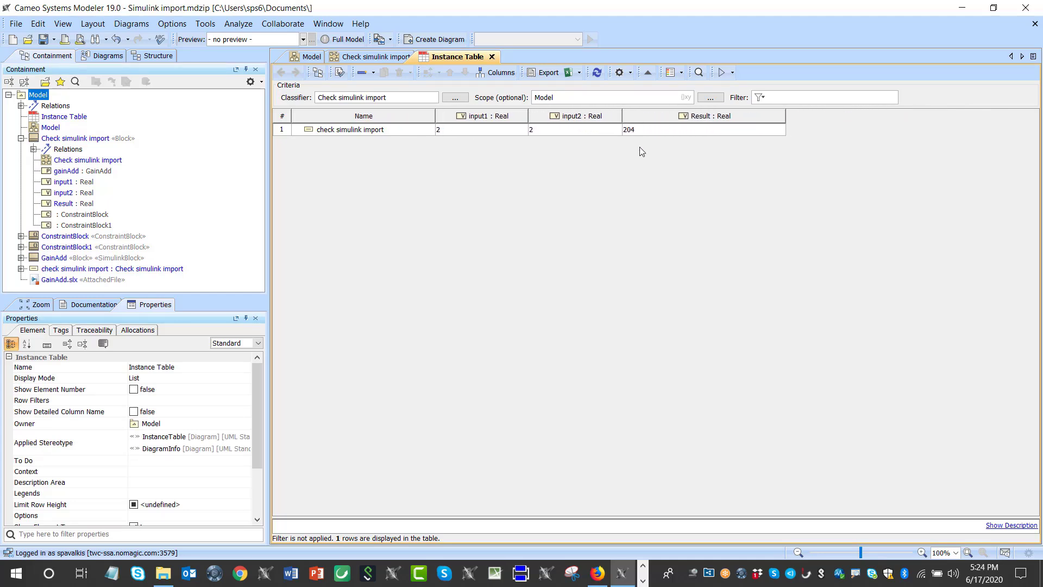
# - Show the ConstraintBlock1 column in the instance table and widen it to fit its heading
pyautogui.click(507, 74)
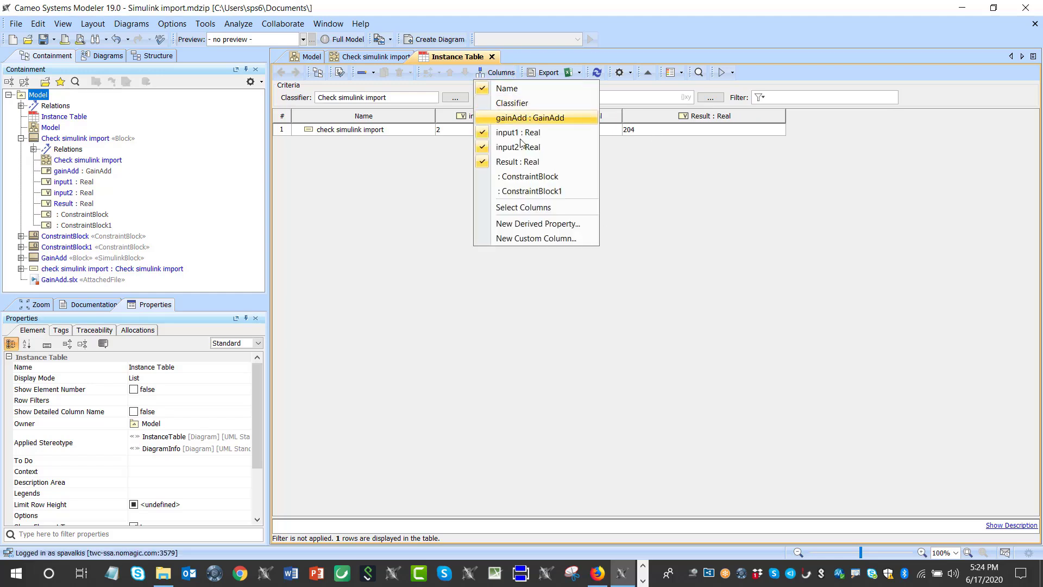
pyautogui.click(536, 192)
pyautogui.click(835, 124)
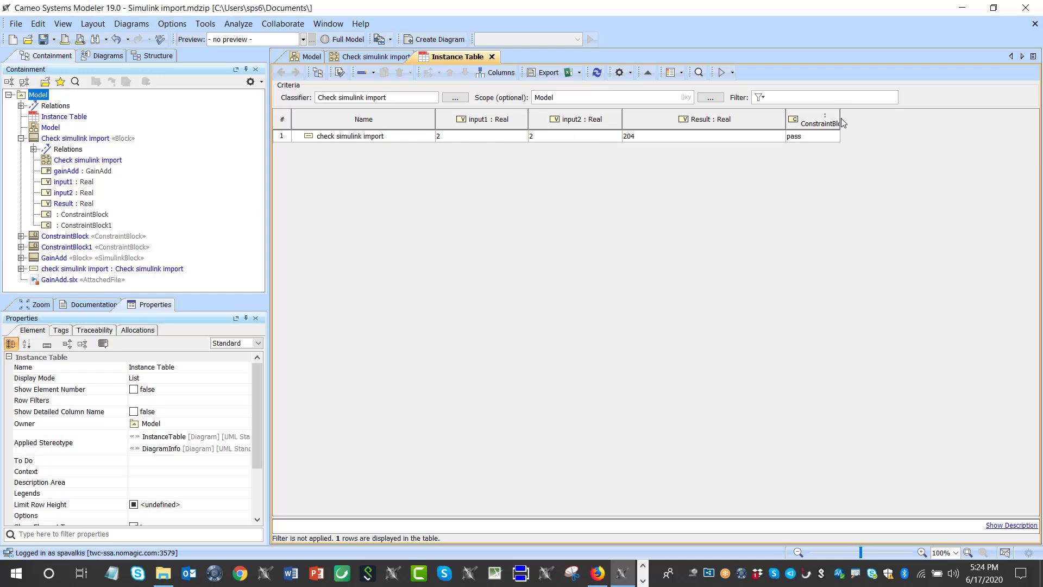
pyautogui.moveTo(839, 117); pyautogui.dragTo(870, 116)
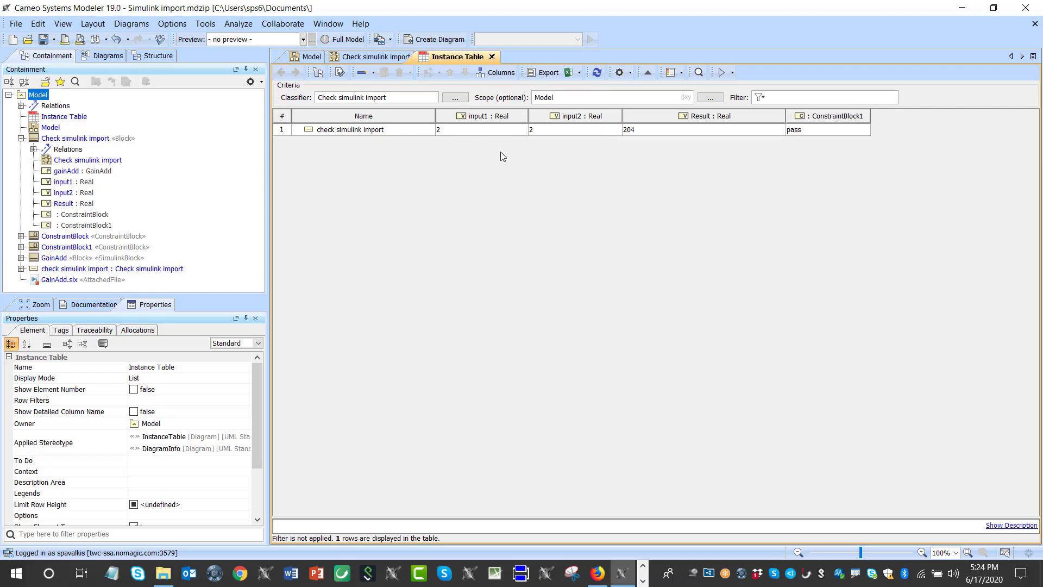
# - Create three more Check simulink import instances with parts in the instance table
pyautogui.click(373, 73)
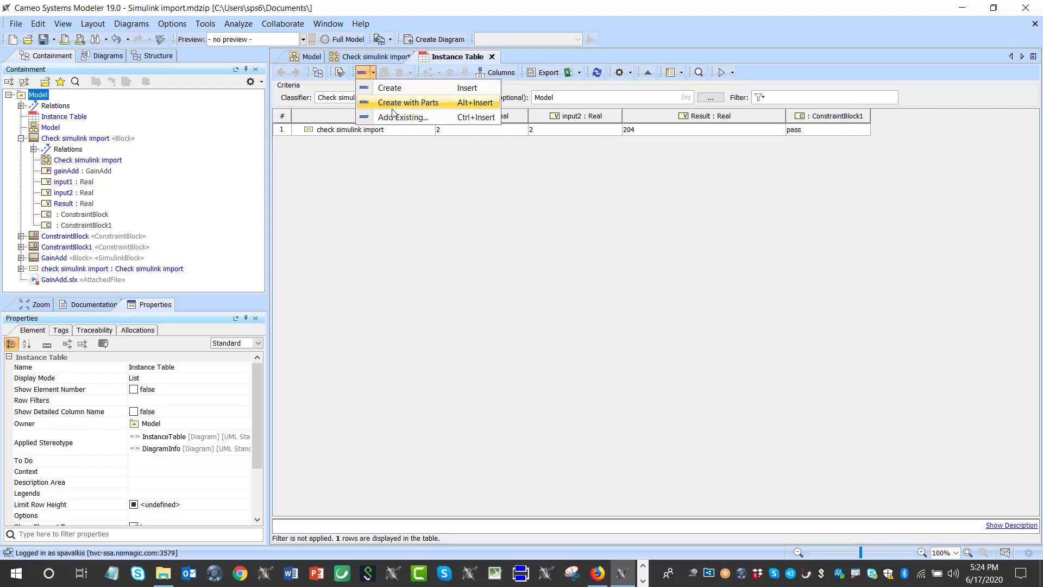
pyautogui.click(394, 104)
pyautogui.click(374, 72)
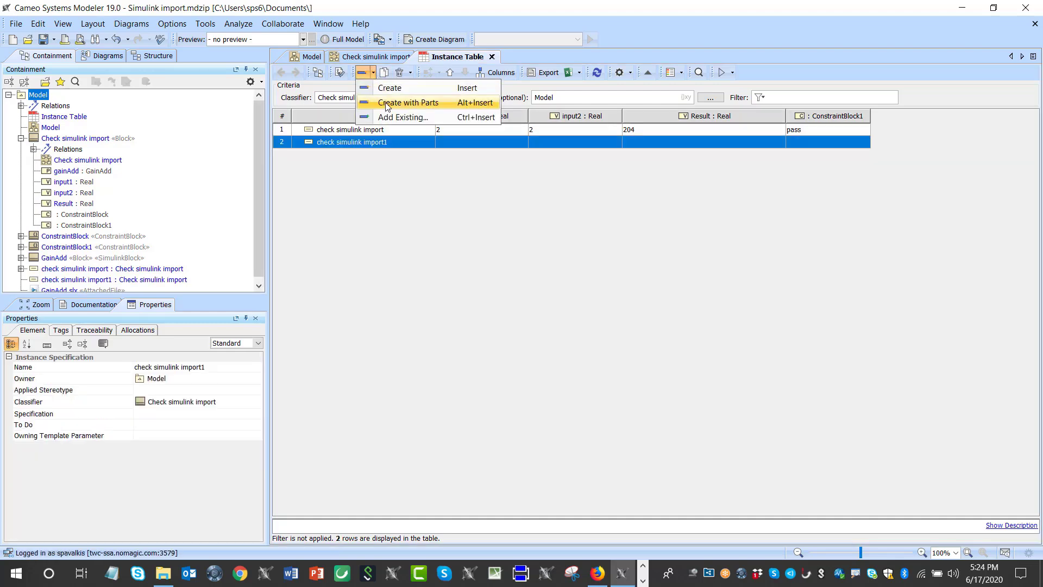
pyautogui.click(388, 115)
pyautogui.click(628, 498)
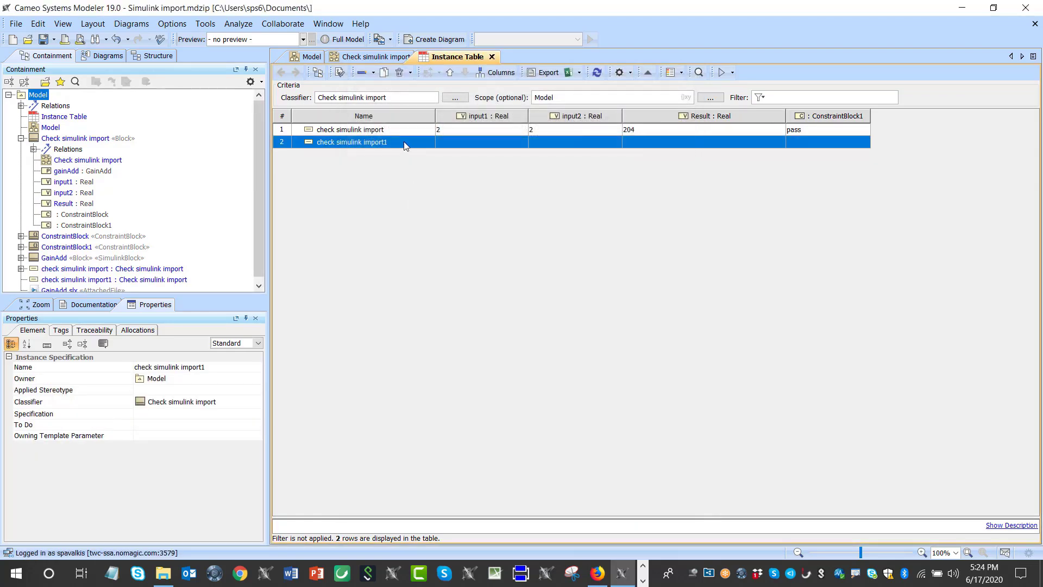
pyautogui.click(374, 72)
pyautogui.click(395, 102)
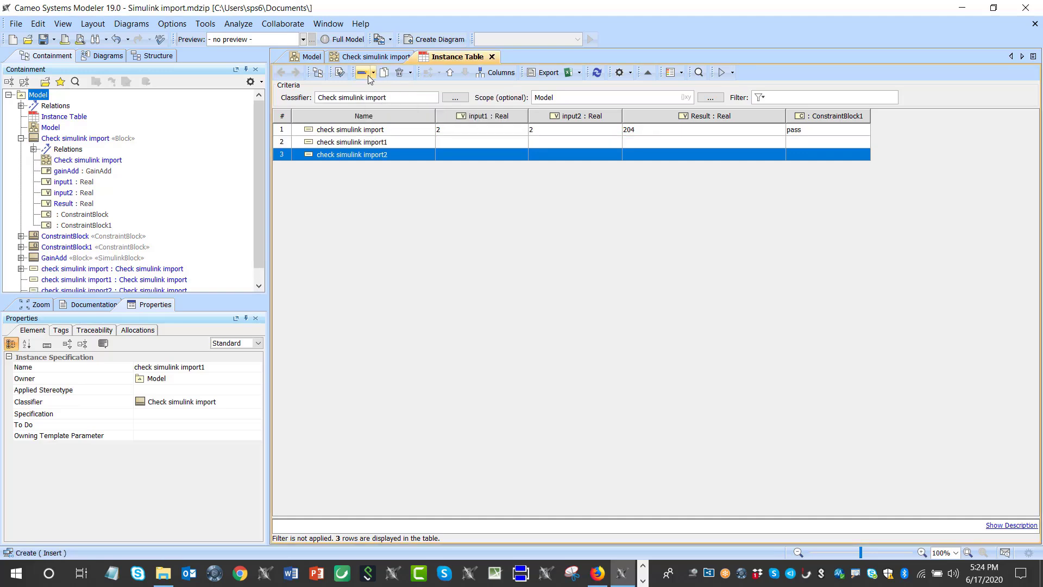
pyautogui.click(374, 72)
pyautogui.click(395, 102)
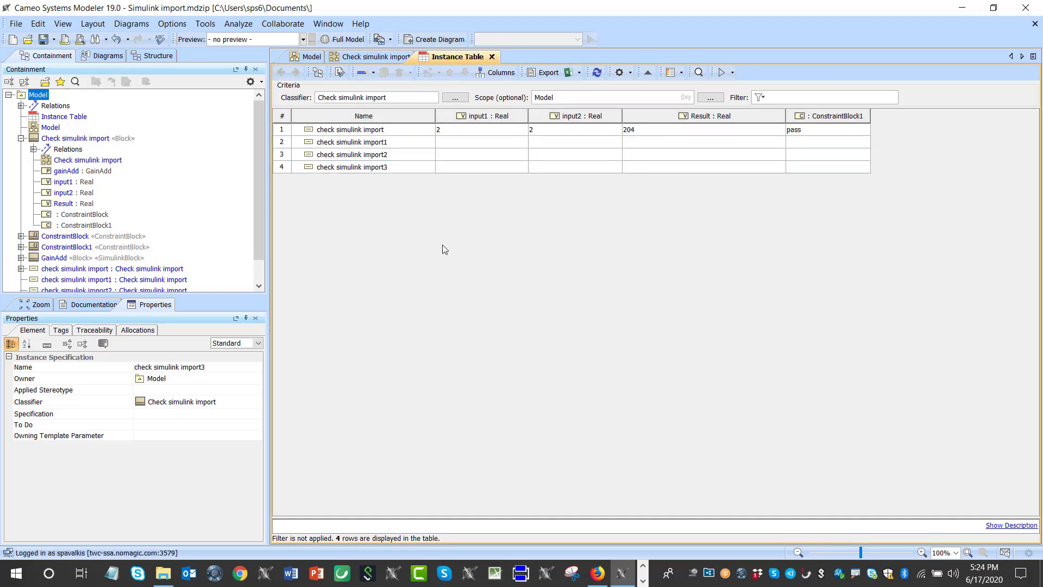
# - Fill instances import1, import2 and import3 with input1 values 1, 5, 10 and input2 values 5, 10, 100
pyautogui.click(452, 146)
pyautogui.write('1')
pyautogui.click(456, 158)
pyautogui.click(459, 169)
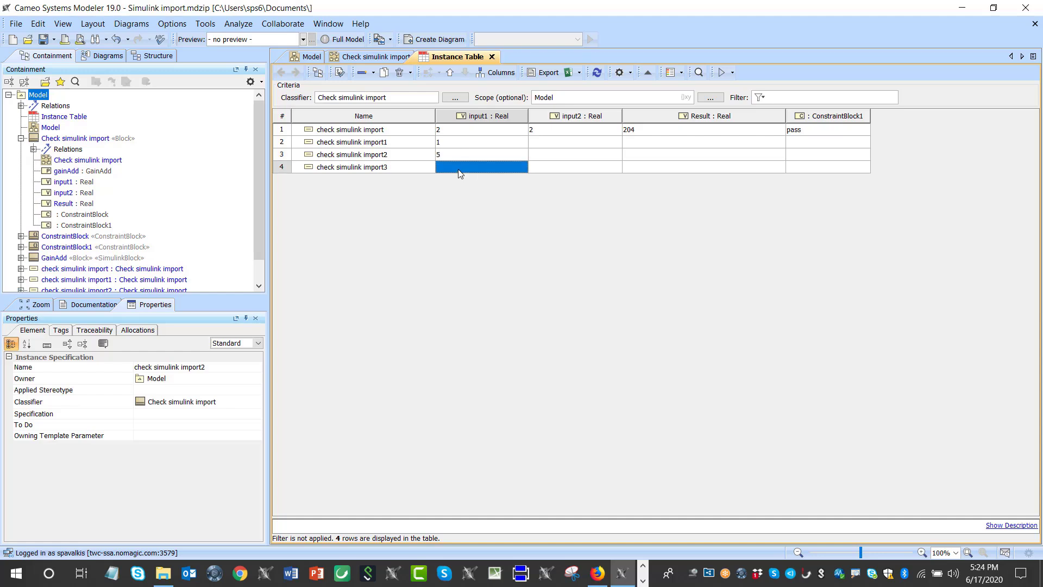
pyautogui.click(550, 142)
pyautogui.click(546, 154)
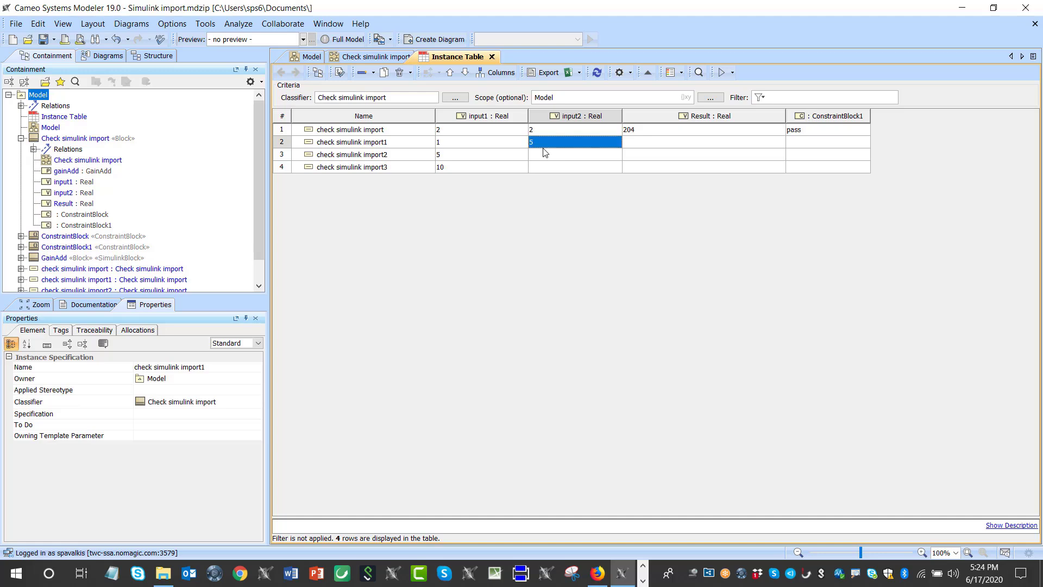
pyautogui.click(541, 169)
pyautogui.write('100')
pyautogui.click(550, 207)
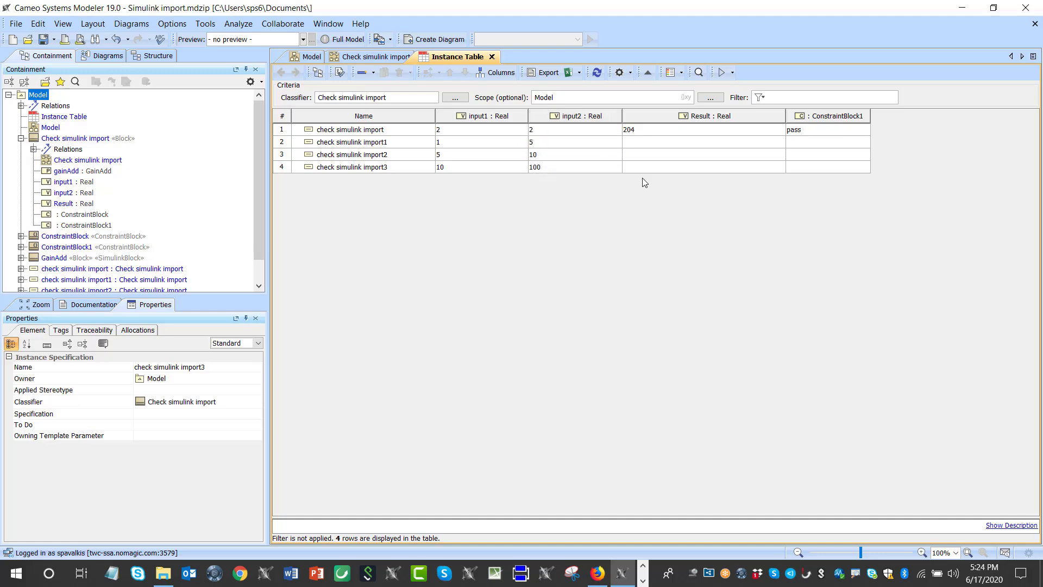
# - Evaluate the instance table, terminating the execution already in progress
pyautogui.click(733, 73)
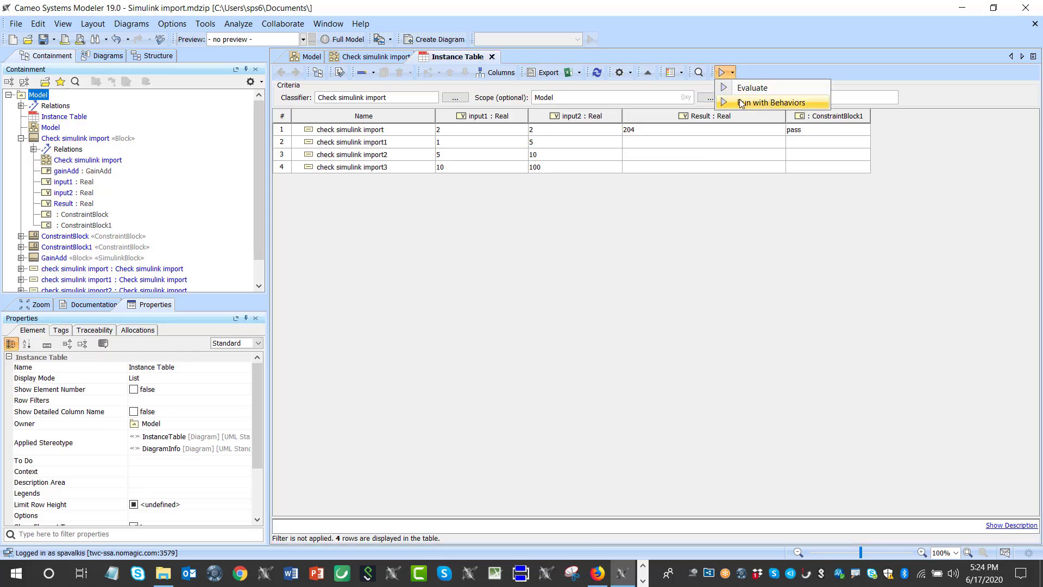
pyautogui.click(744, 89)
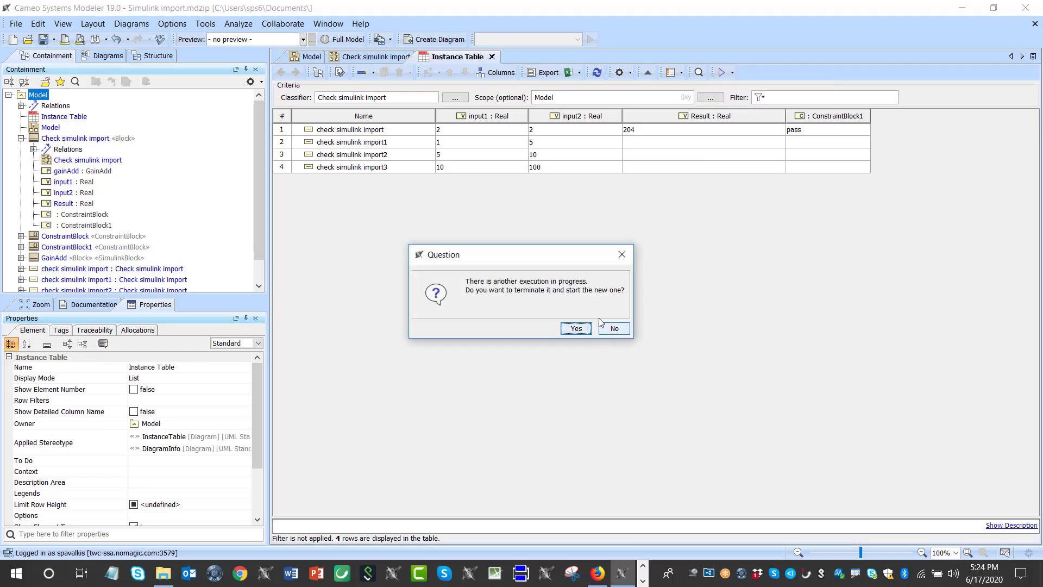
pyautogui.click(566, 328)
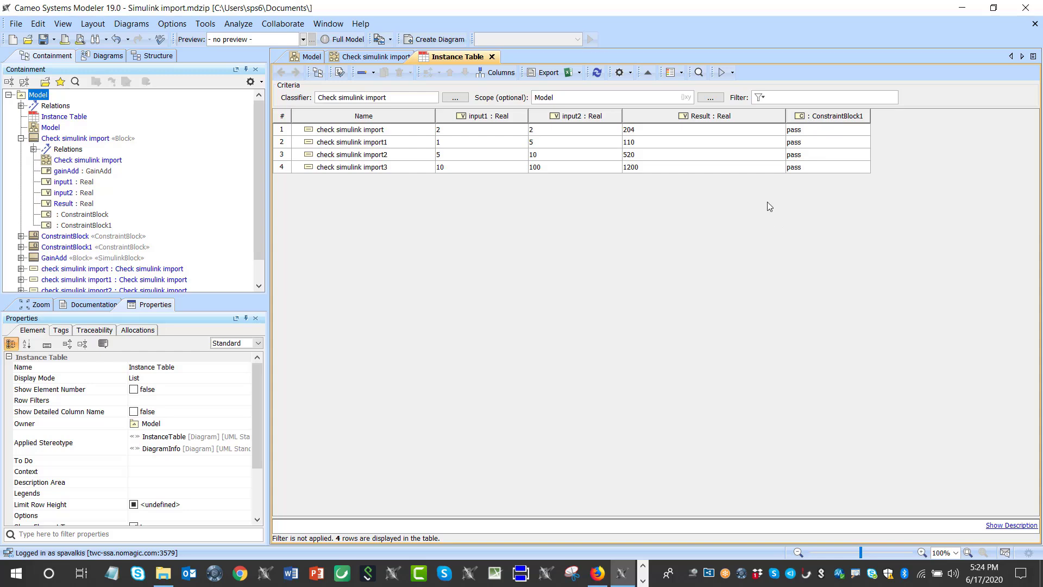
# - Review the Model block definition diagram and the Check simulink import parametric diagram
pyautogui.scroll(-1, 207, 194)
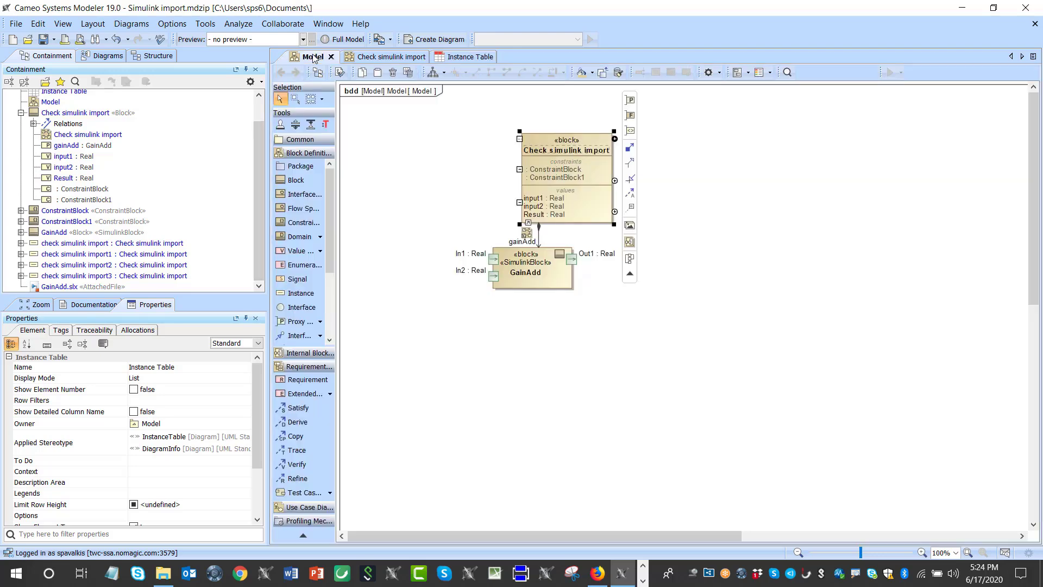
pyautogui.click(313, 56)
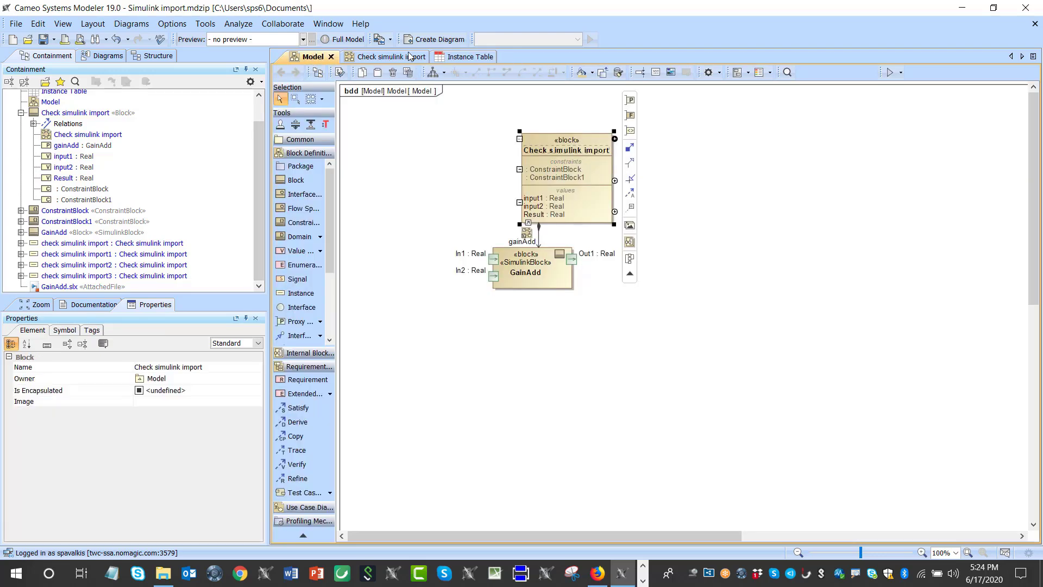
pyautogui.click(390, 57)
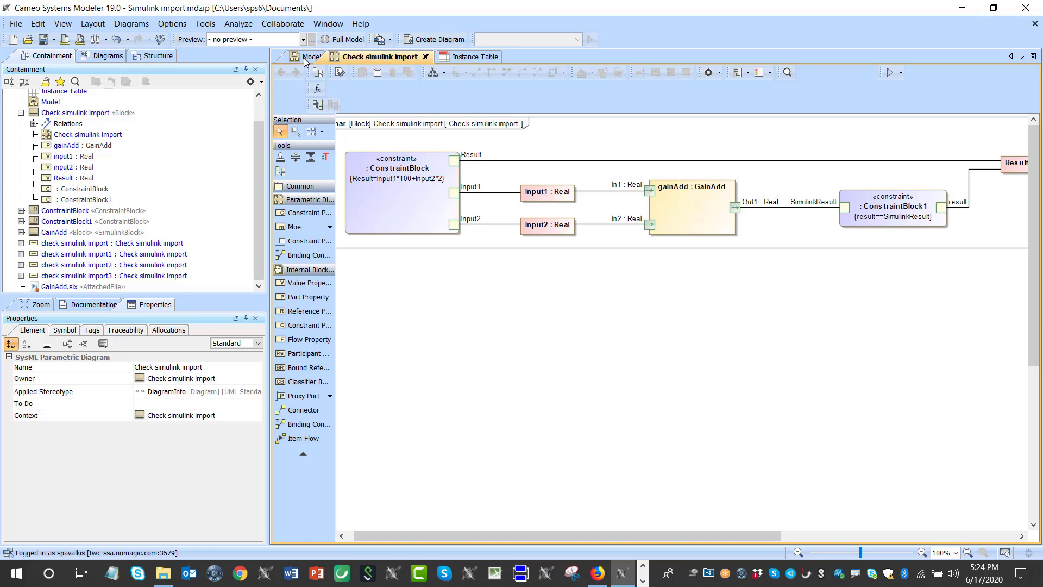
pyautogui.click(307, 59)
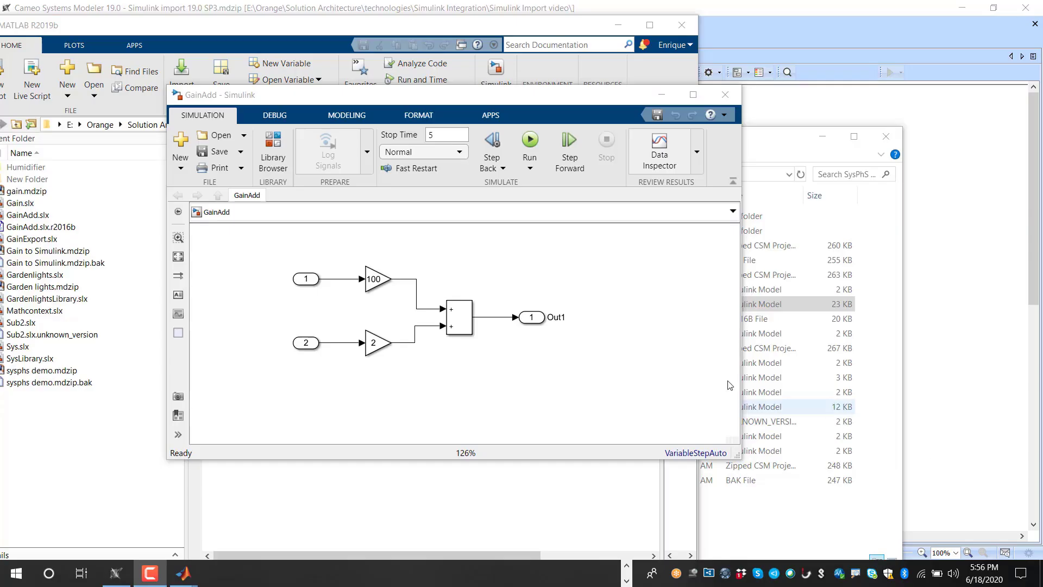
# - In the GainAdd model in Simulink, set the gain of the upper gain block to 50
pyautogui.click(372, 286)
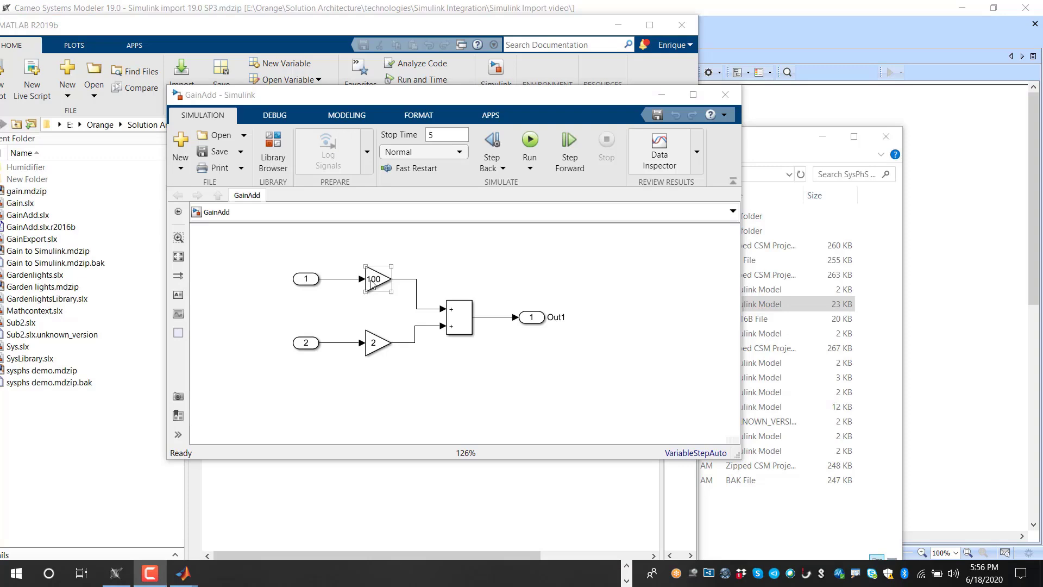
pyautogui.doubleClick(375, 278)
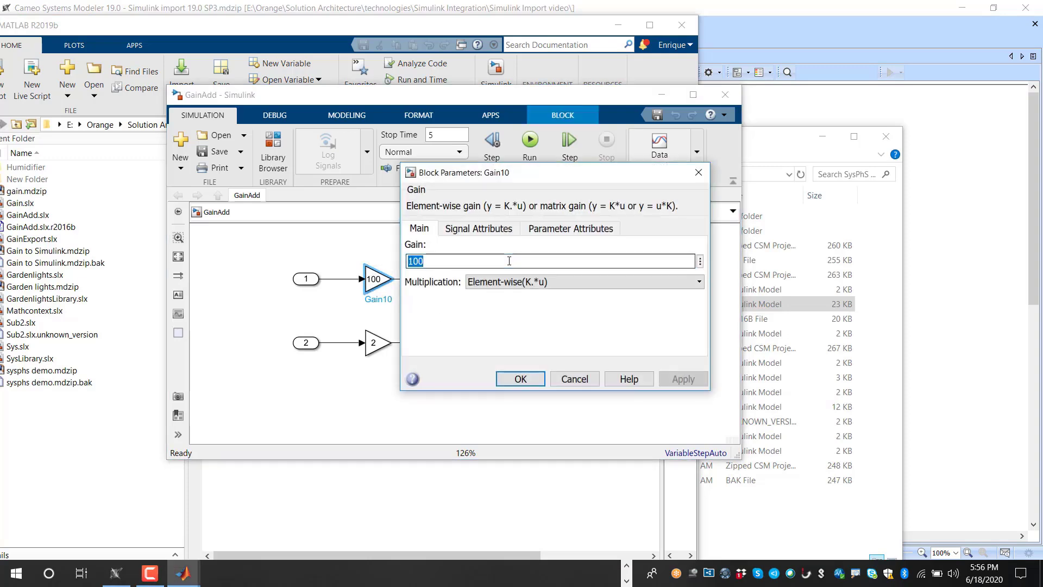
pyautogui.write('50')
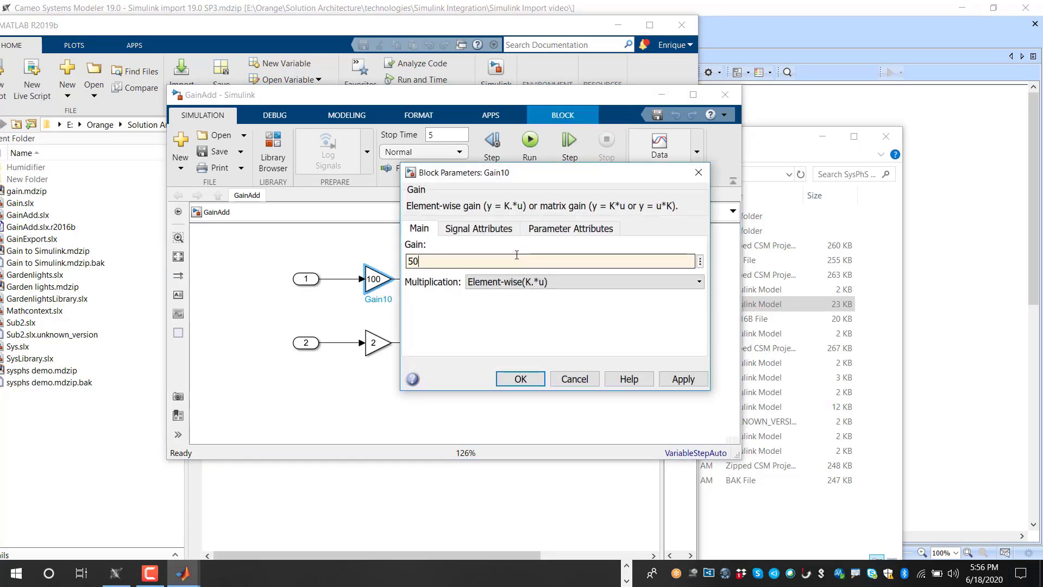
pyautogui.click(683, 379)
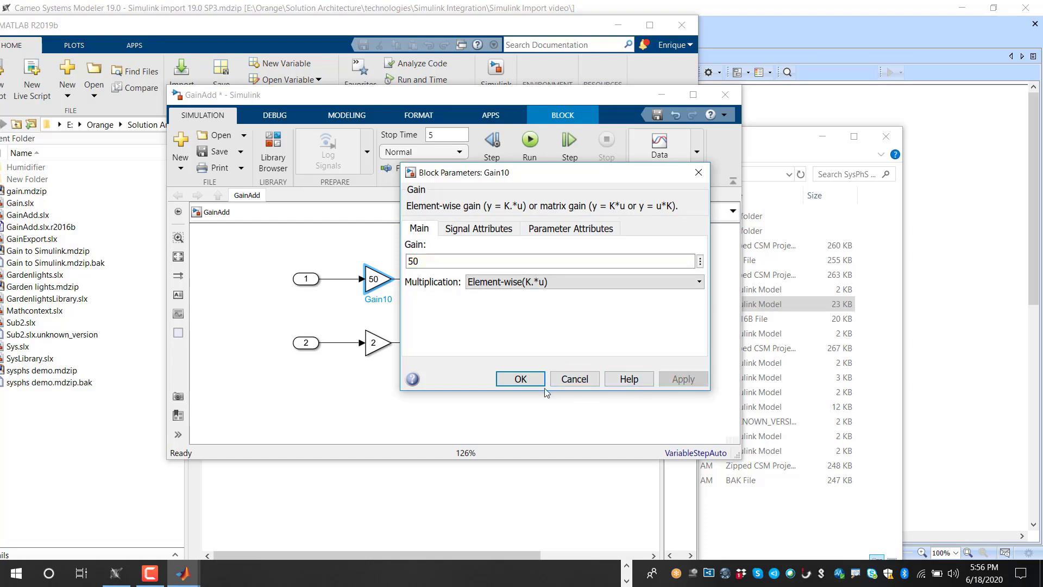
pyautogui.click(521, 379)
# - Set the gain of the Gain2 block to 10
pyautogui.click(374, 348)
pyautogui.doubleClick(379, 345)
pyautogui.press('Escape')
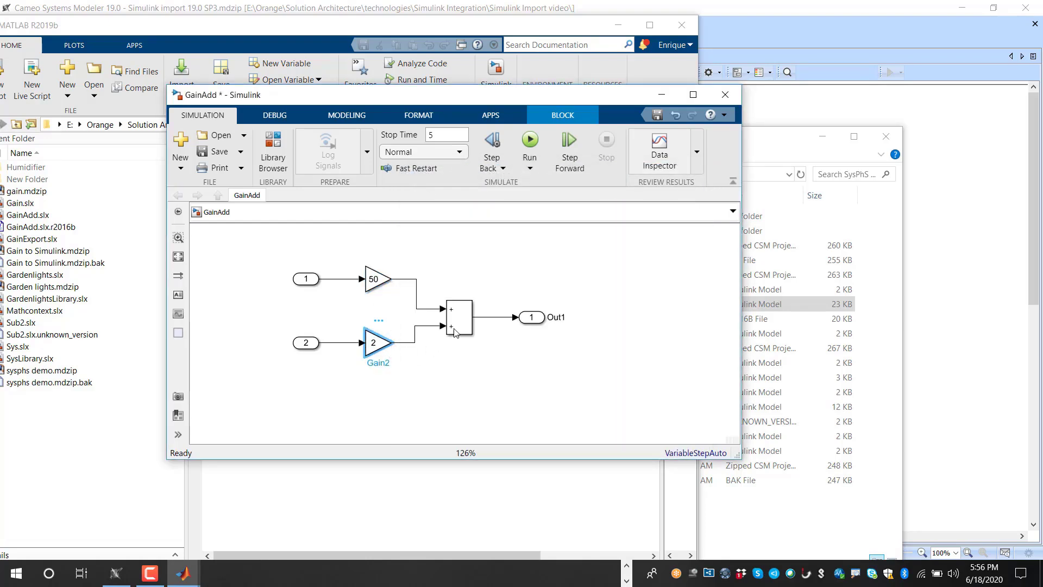
pyautogui.doubleClick(374, 348)
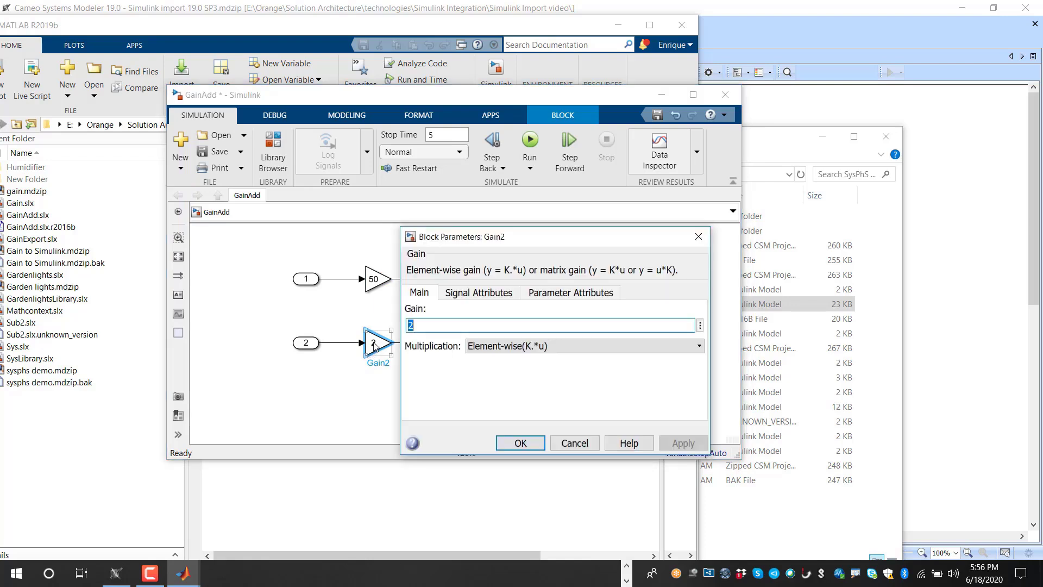
pyautogui.click(436, 323)
pyautogui.press('BackSpace')
pyautogui.write('2')
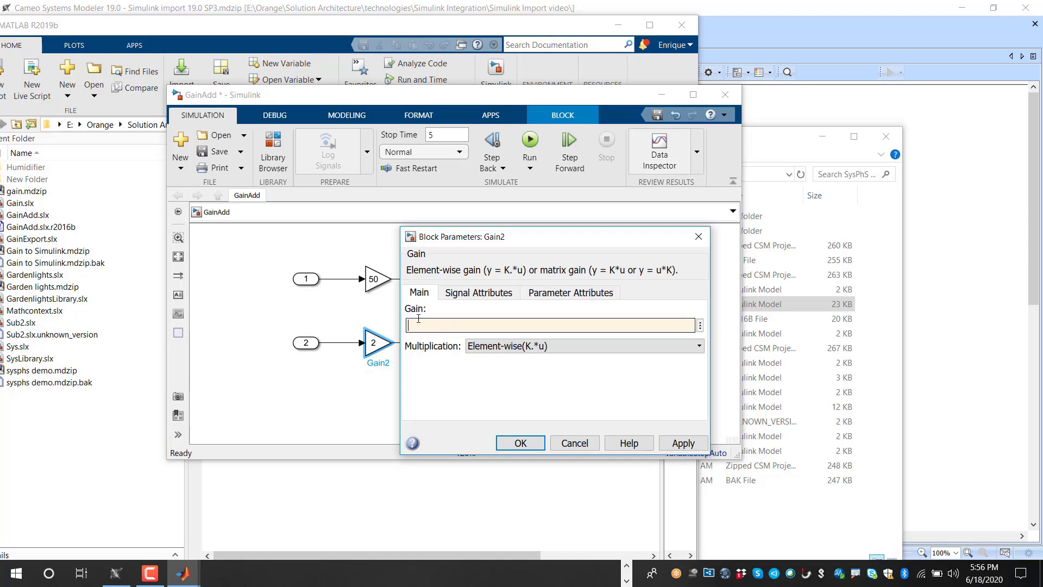
pyautogui.write('10')
pyautogui.click(682, 443)
pyautogui.click(518, 445)
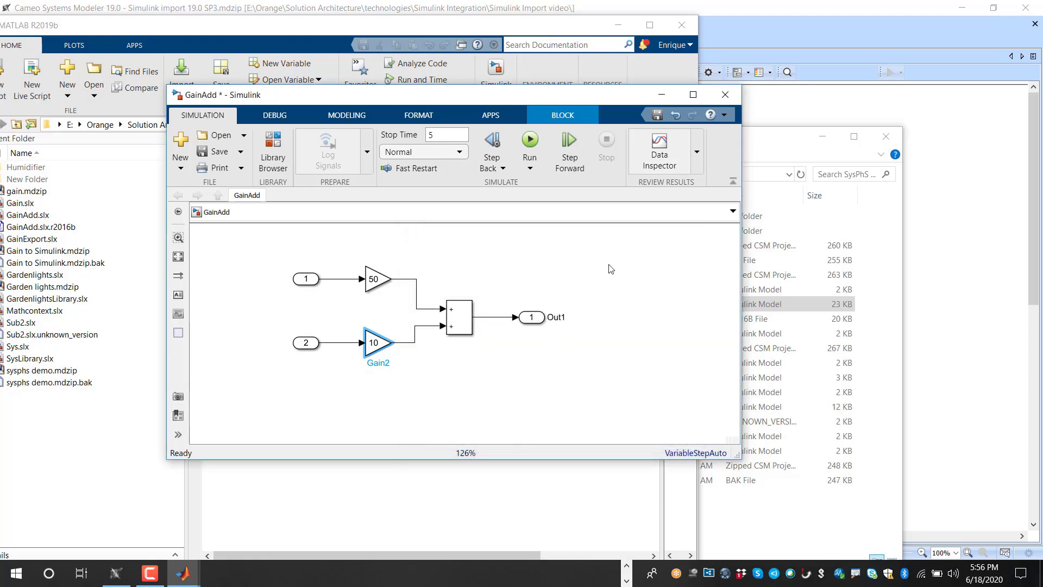
# - Save and close the GainAdd Simulink model, and minimize MATLAB
pyautogui.click(214, 152)
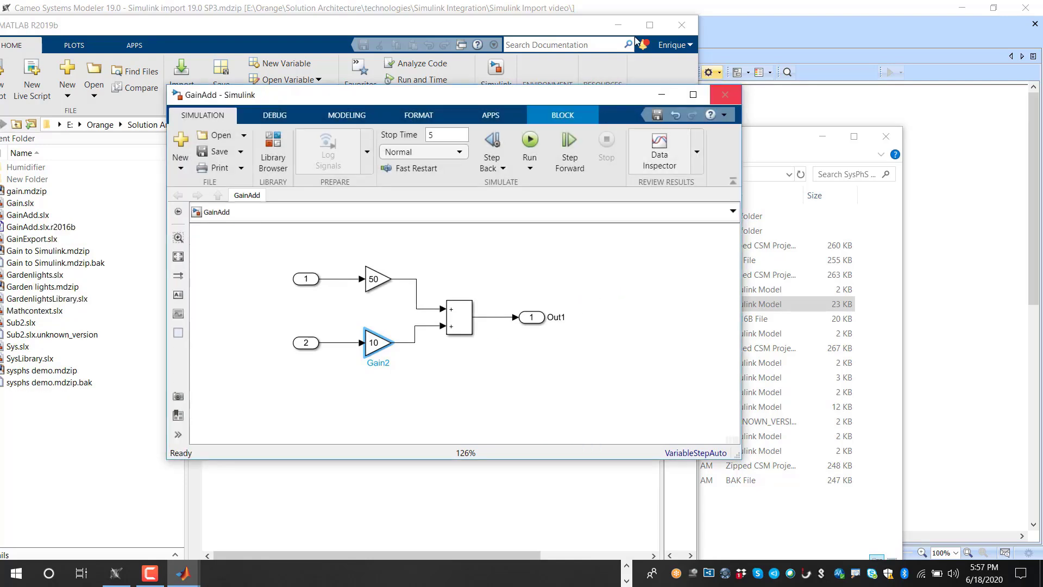
pyautogui.click(726, 95)
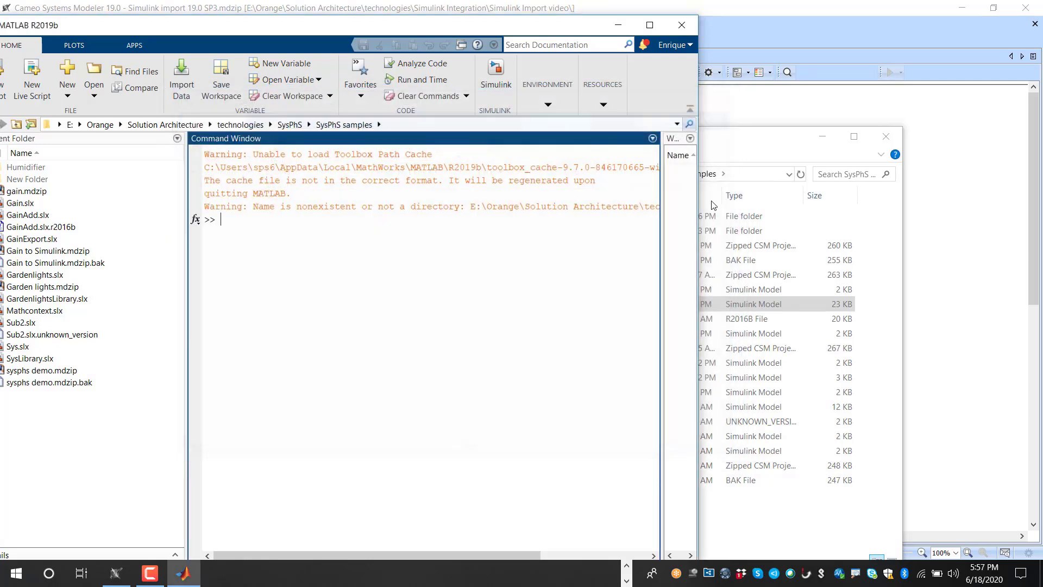
pyautogui.click(617, 25)
# - Reimport GainAdd.slx from the SysPhS samples folder onto the GainAdd block, attaching the file to the project
pyautogui.moveTo(640, 130); pyautogui.dragTo(944, 128)
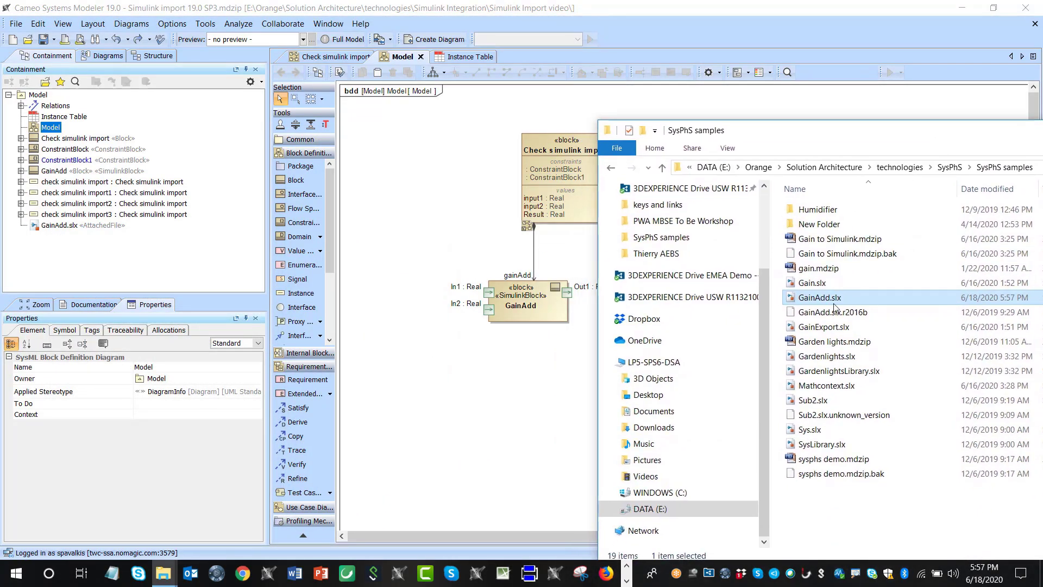
pyautogui.moveTo(824, 302); pyautogui.dragTo(520, 299)
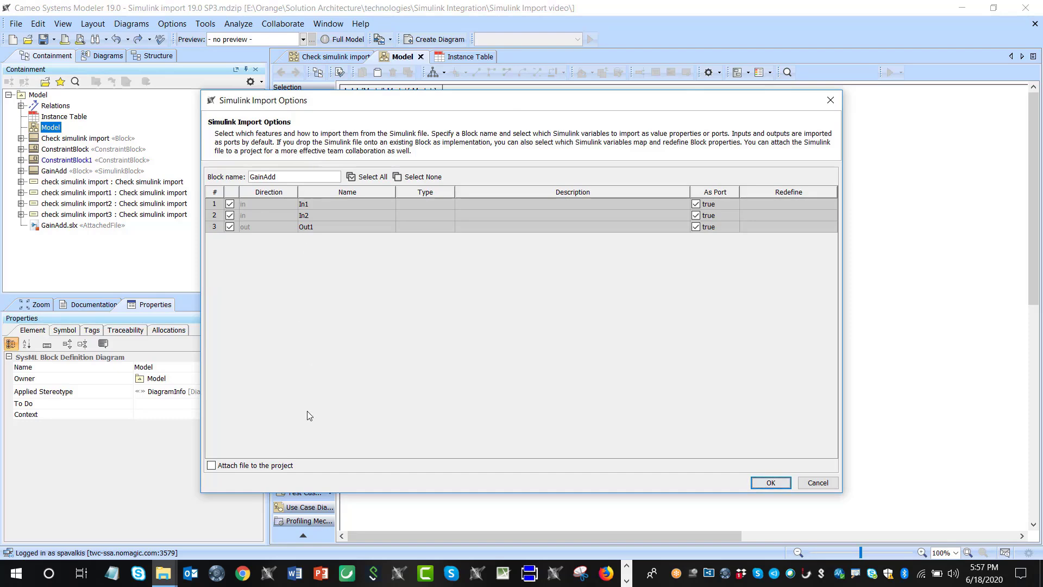
pyautogui.click(228, 471)
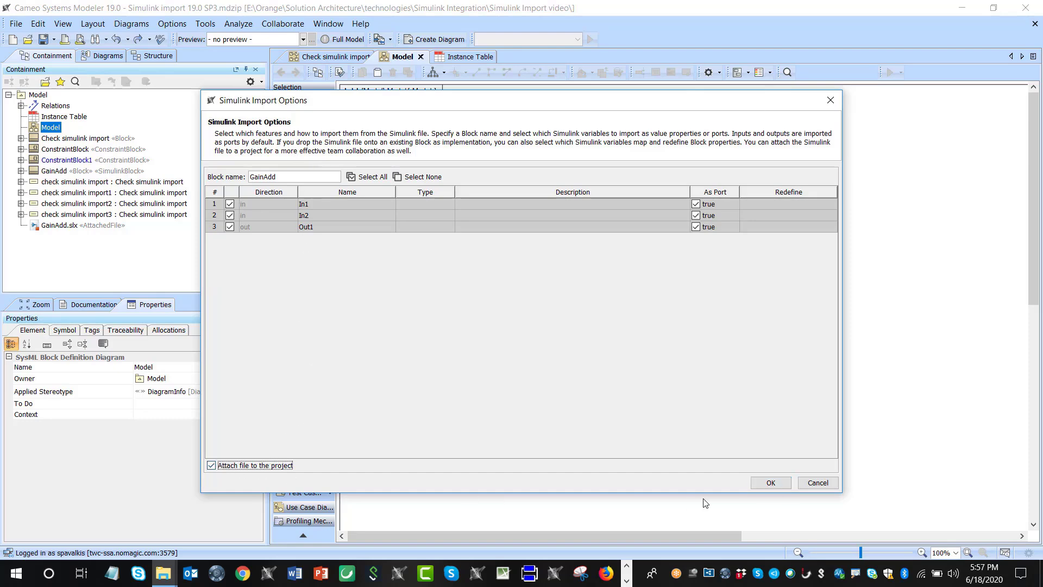
pyautogui.click(769, 483)
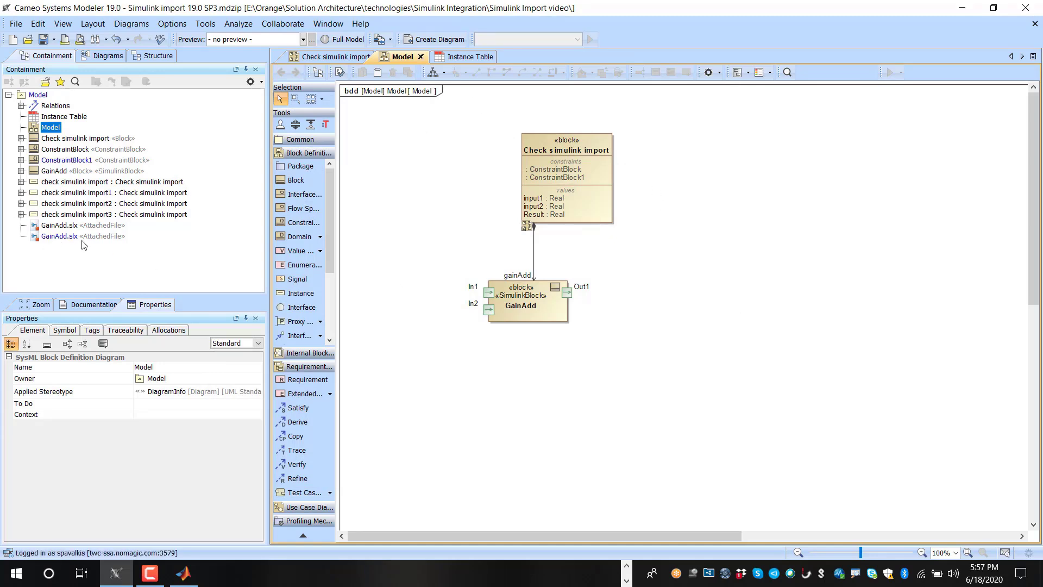
# - Compare the two GainAdd.slx attached files in the model and delete the older one
pyautogui.click(60, 225)
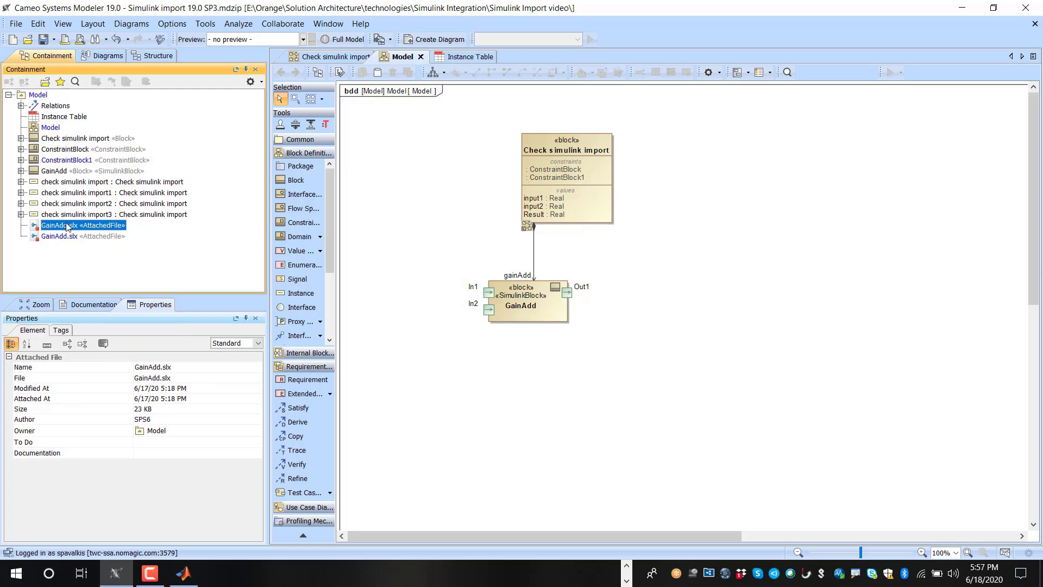
pyautogui.click(70, 239)
pyautogui.click(61, 223)
pyautogui.press('Delete')
pyautogui.click(440, 195)
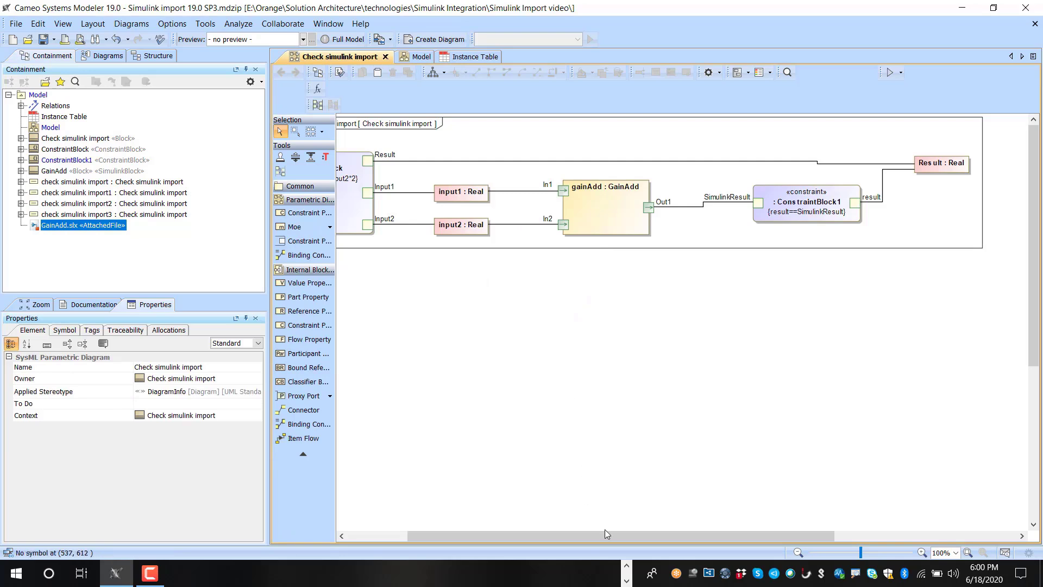
# - Change the ConstraintBlock expression in the parametric diagram to Result=Input1*50+Input2*10
pyautogui.moveTo(607, 534); pyautogui.dragTo(547, 537)
pyautogui.click(416, 178)
pyautogui.click(416, 178)
pyautogui.moveTo(419, 178); pyautogui.dragTo(412, 178)
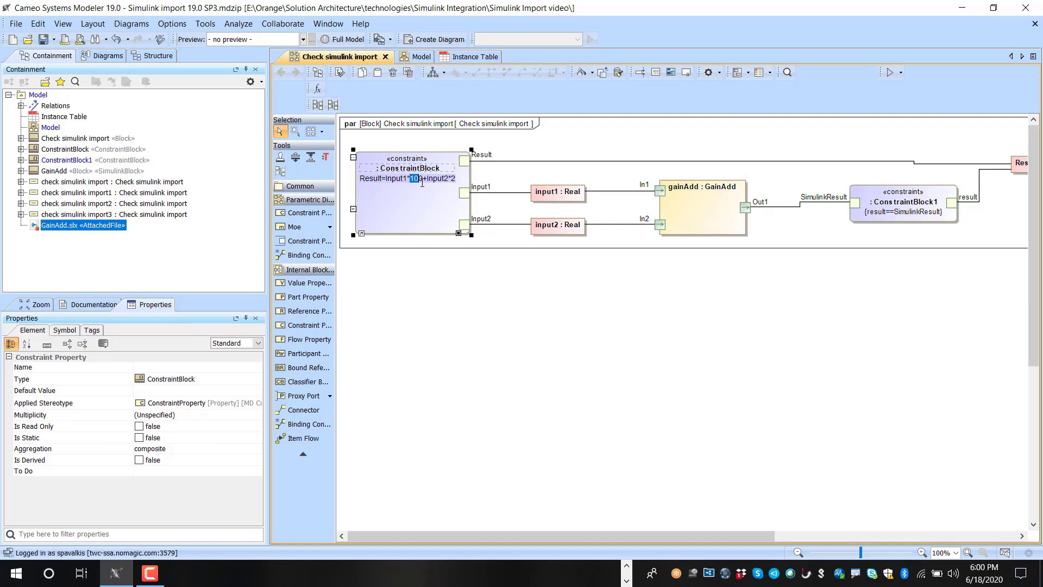
pyautogui.write('50')
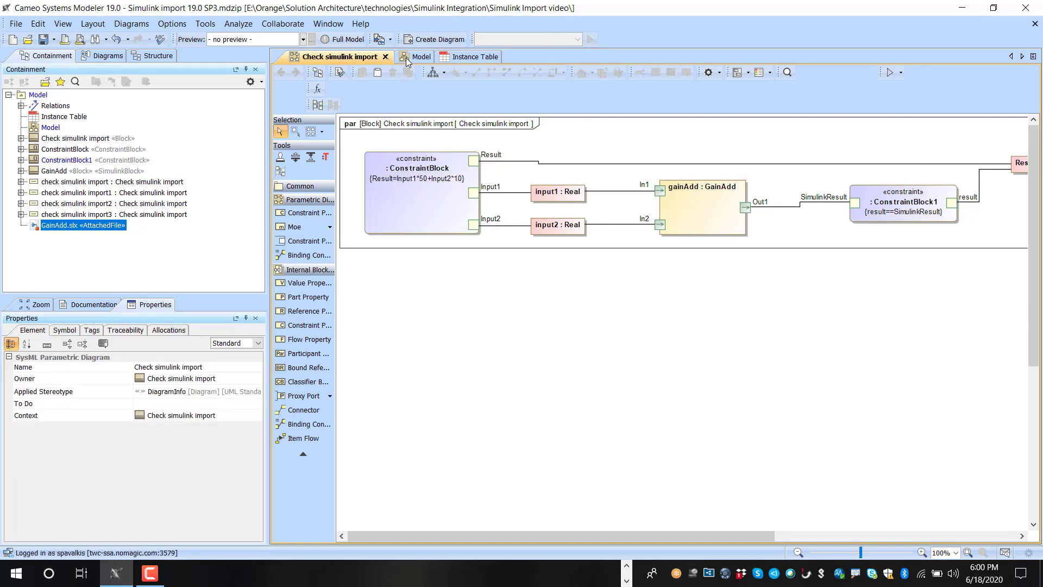
# - Run the instance table with behaviors to recompute all the instances
pyautogui.click(443, 58)
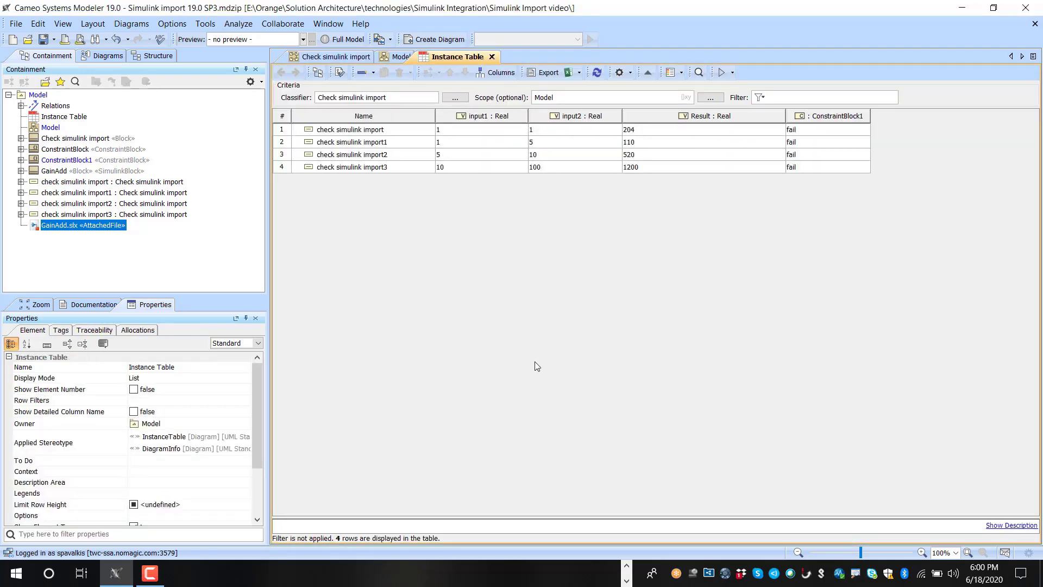
pyautogui.click(731, 72)
pyautogui.click(748, 101)
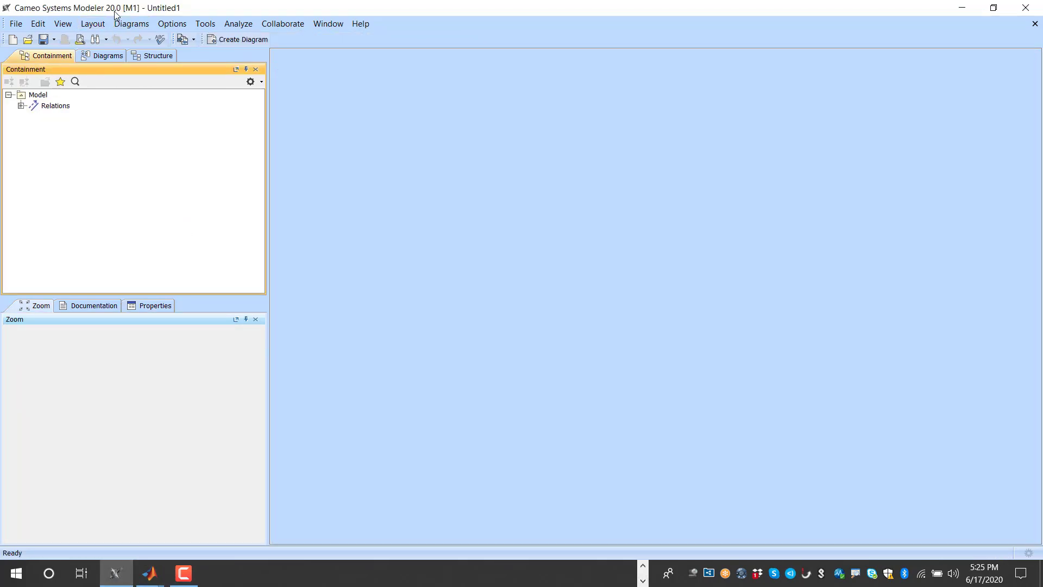
# - In Cameo Systems Modeler 20.0, create a SysML Activity Diagram and import GainAdd.slx from the file explorer onto it
pyautogui.click(229, 39)
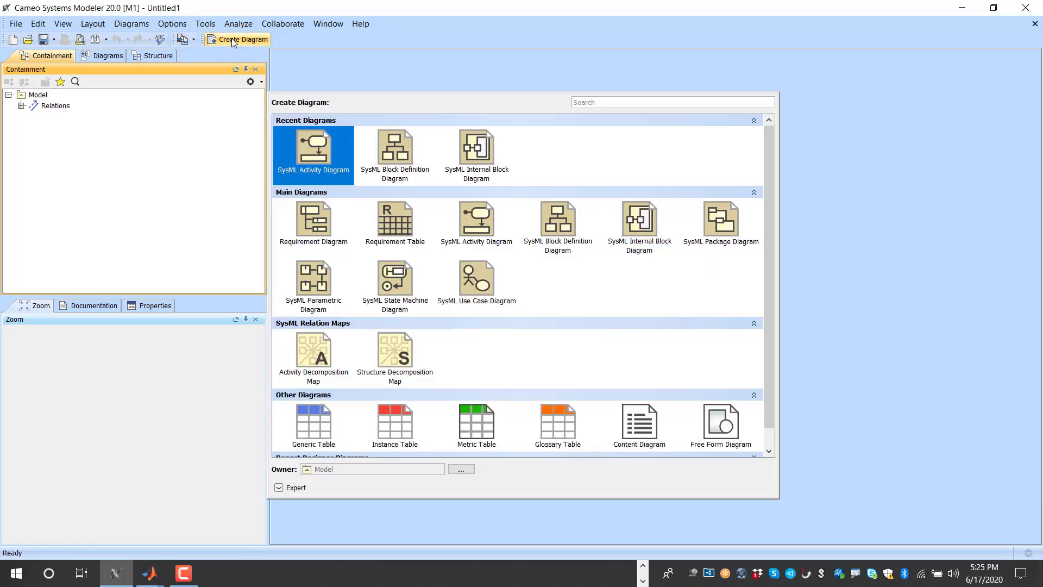
pyautogui.click(323, 159)
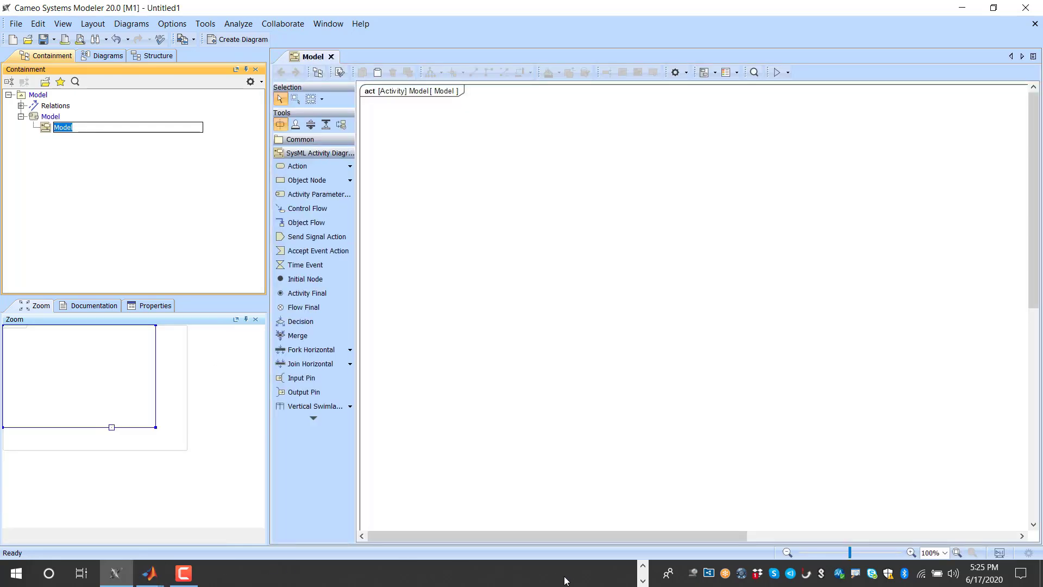
pyautogui.click(643, 565)
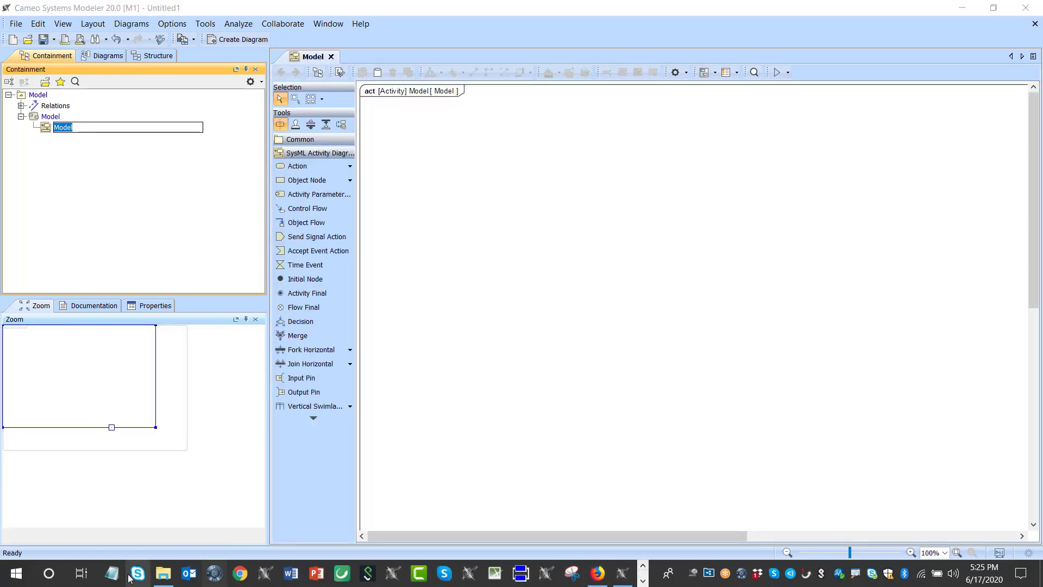
pyautogui.click(165, 574)
pyautogui.moveTo(704, 292); pyautogui.dragTo(440, 274)
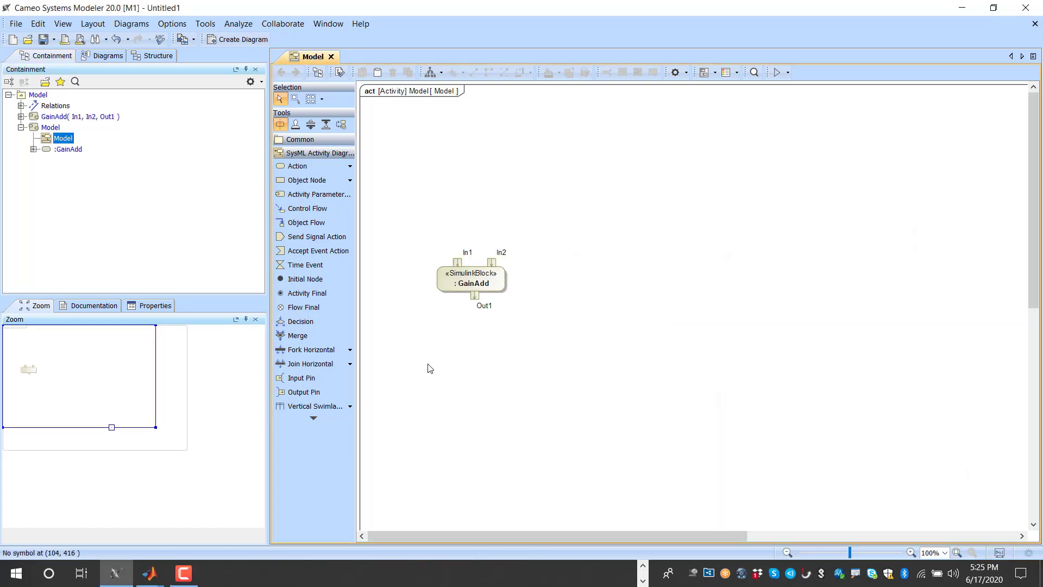
# - Inspect the contents of the imported GainAdd activity and its call action in the model tree
pyautogui.click(21, 117)
pyautogui.click(21, 116)
pyautogui.click(33, 149)
pyautogui.click(33, 148)
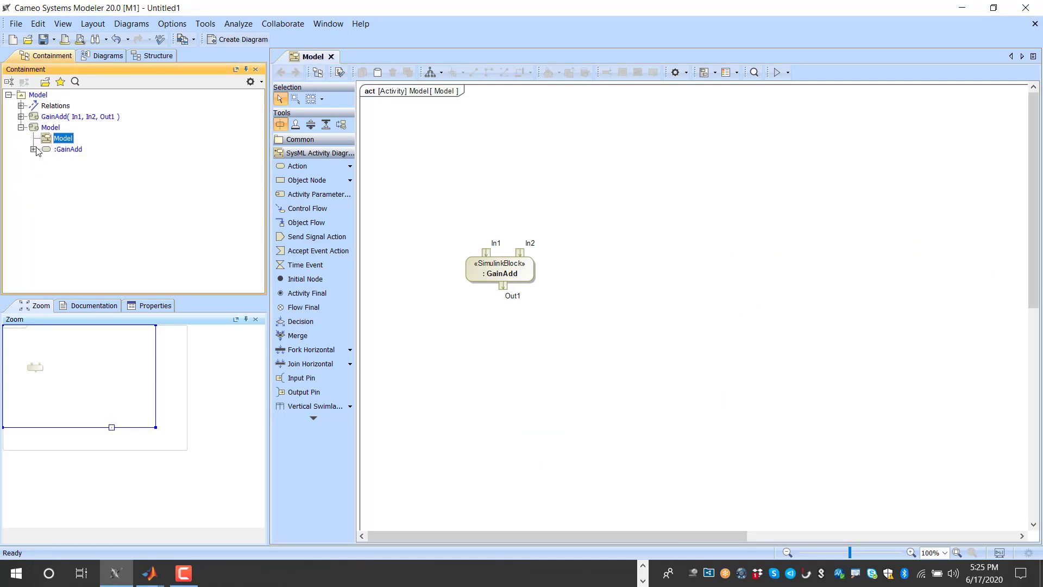
# - Add an opaque action named a=5 above the GainAdd call action
pyautogui.click(475, 195)
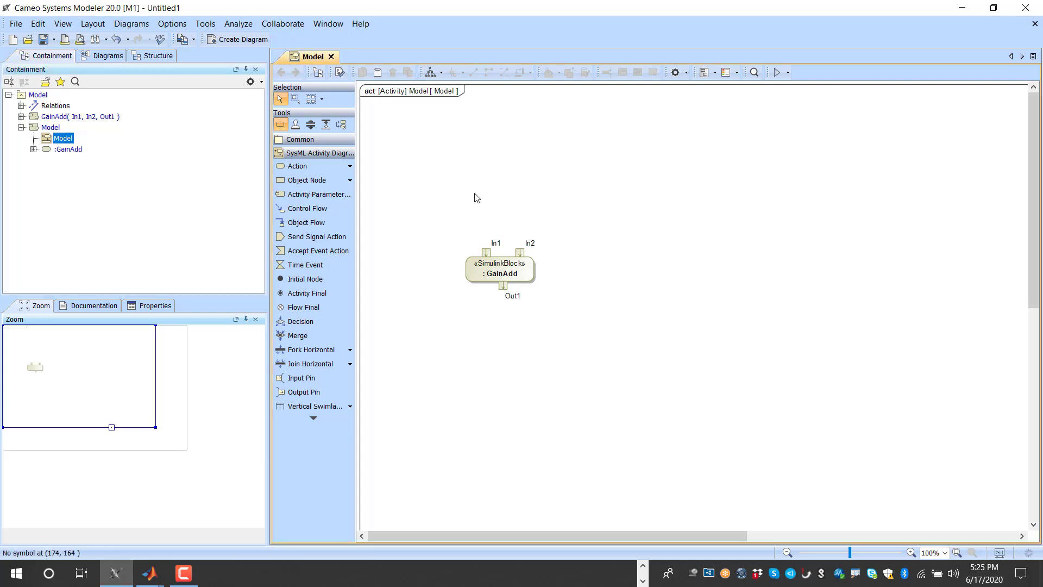
pyautogui.click(351, 168)
pyautogui.click(402, 214)
pyautogui.click(417, 171)
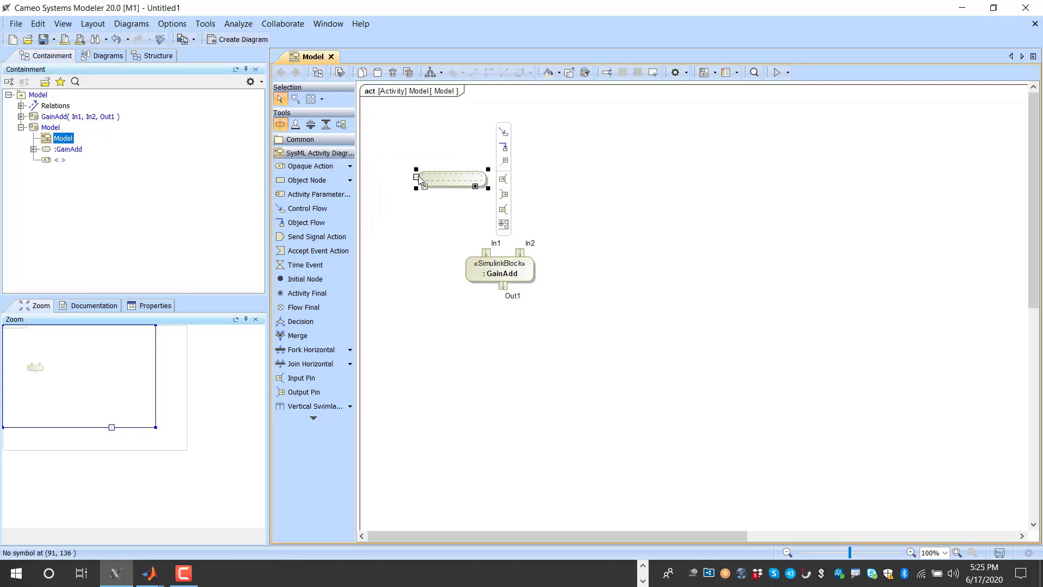
pyautogui.write('a=5')
pyautogui.click(435, 219)
# - Add an output pin to the a=5 action, move it to the action's lower edge and name it 5
pyautogui.click(471, 179)
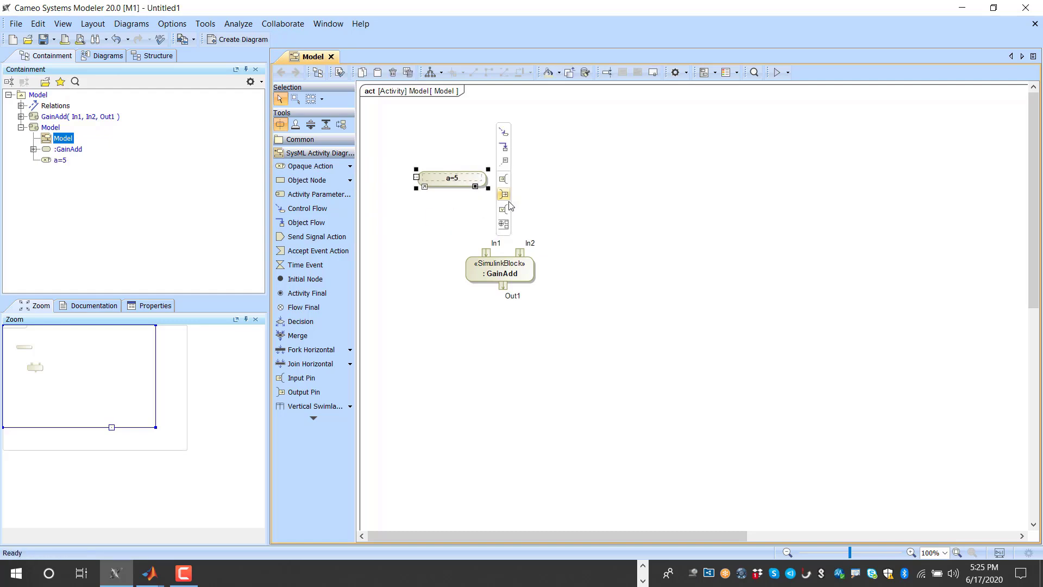
pyautogui.click(503, 193)
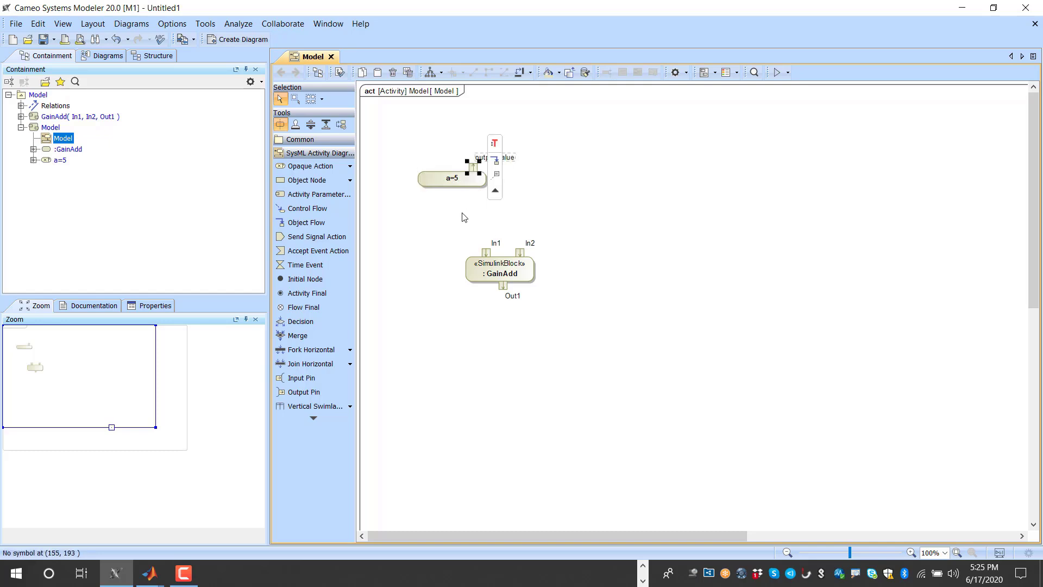
pyautogui.moveTo(474, 168); pyautogui.dragTo(451, 210)
pyautogui.click(456, 201)
pyautogui.click(468, 198)
pyautogui.click(468, 199)
pyautogui.write('5')
pyautogui.click(449, 242)
# - Connect the a=5 action's output pin to In1 of GainAdd with an object flow and rename the pin a
pyautogui.click(449, 192)
pyautogui.moveTo(470, 192); pyautogui.dragTo(486, 251)
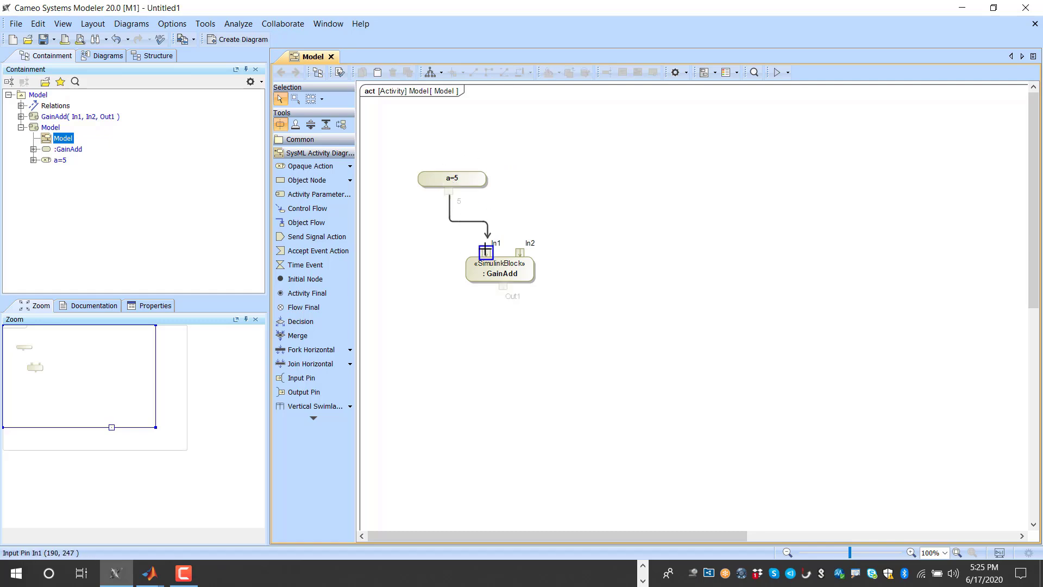
pyautogui.click(460, 203)
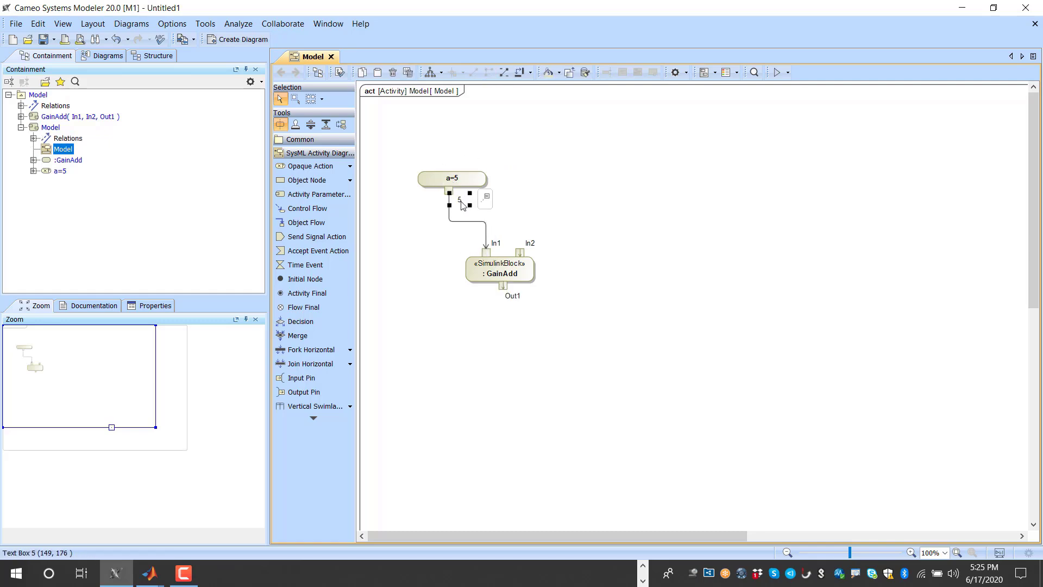
pyautogui.click(461, 202)
pyautogui.write('a')
pyautogui.click(443, 237)
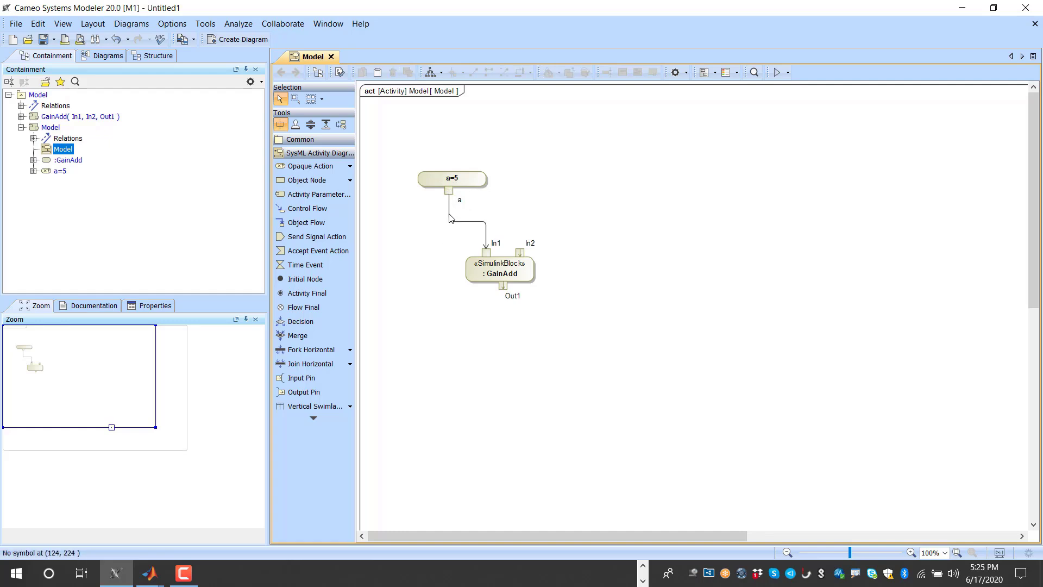
# - Set the type of output pin a to the Real value type
pyautogui.click(450, 195)
pyautogui.click(471, 159)
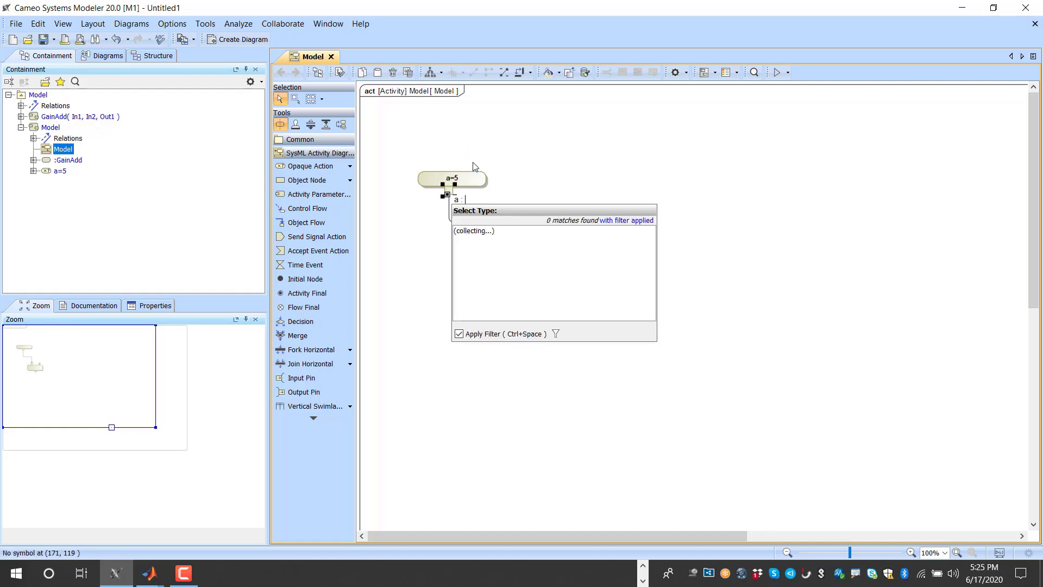
pyautogui.write('r')
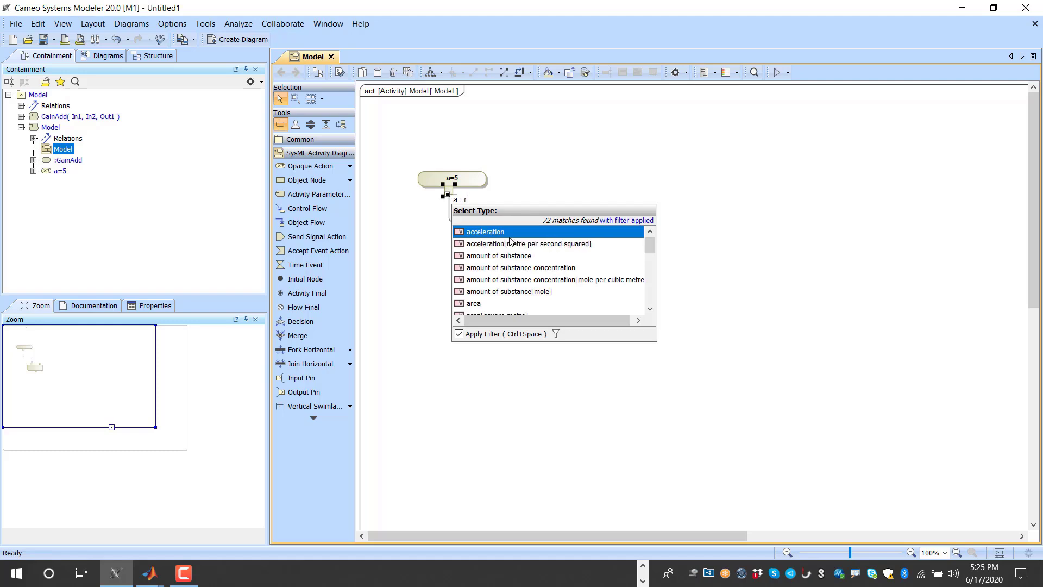
pyautogui.write('eal')
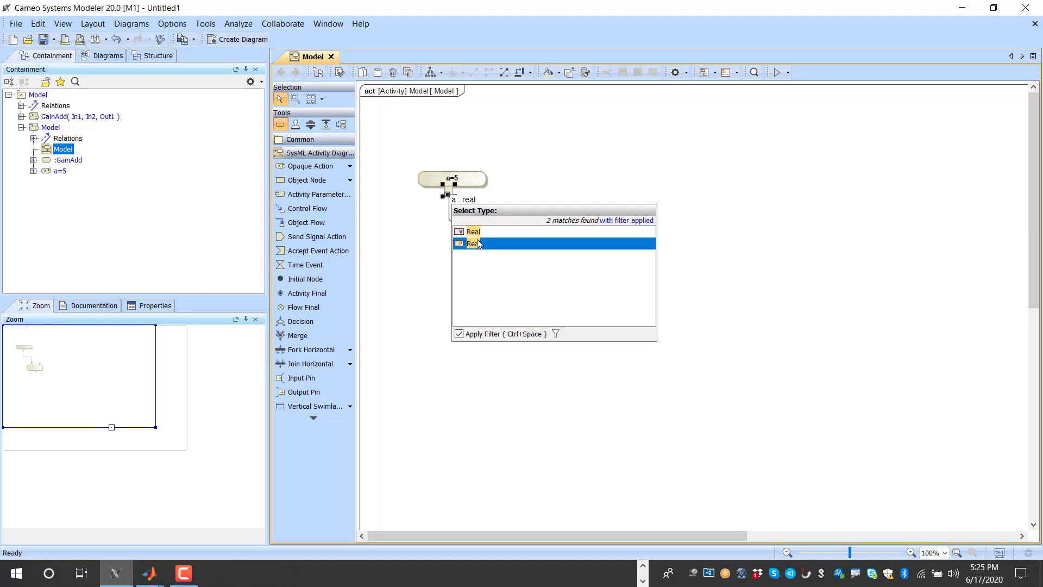
pyautogui.click(476, 231)
pyautogui.click(455, 256)
# - Delete the object flow into In1 and redraw it from output pin a to In1
pyautogui.click(486, 246)
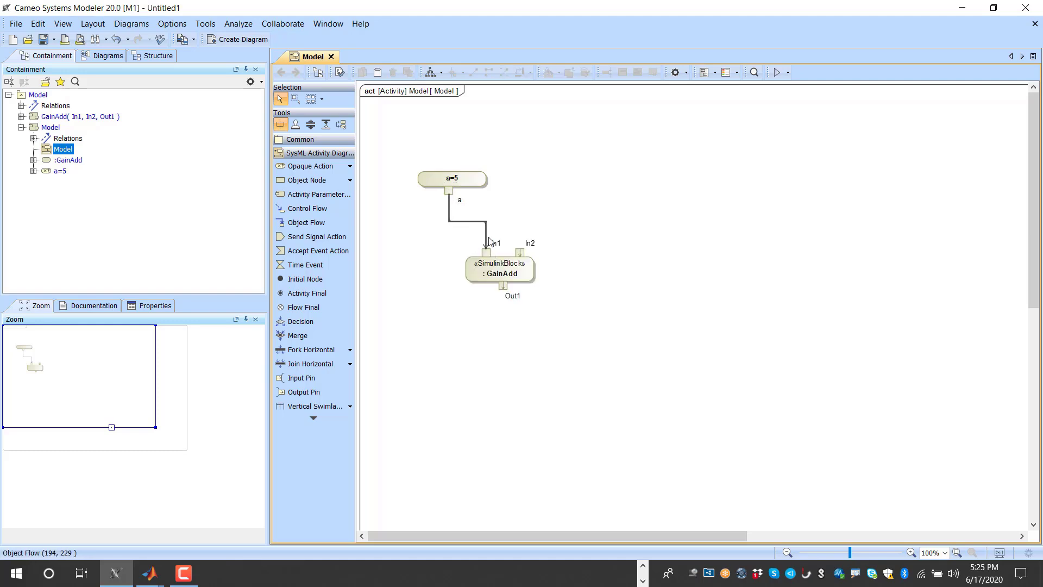
pyautogui.press('Delete')
pyautogui.click(448, 191)
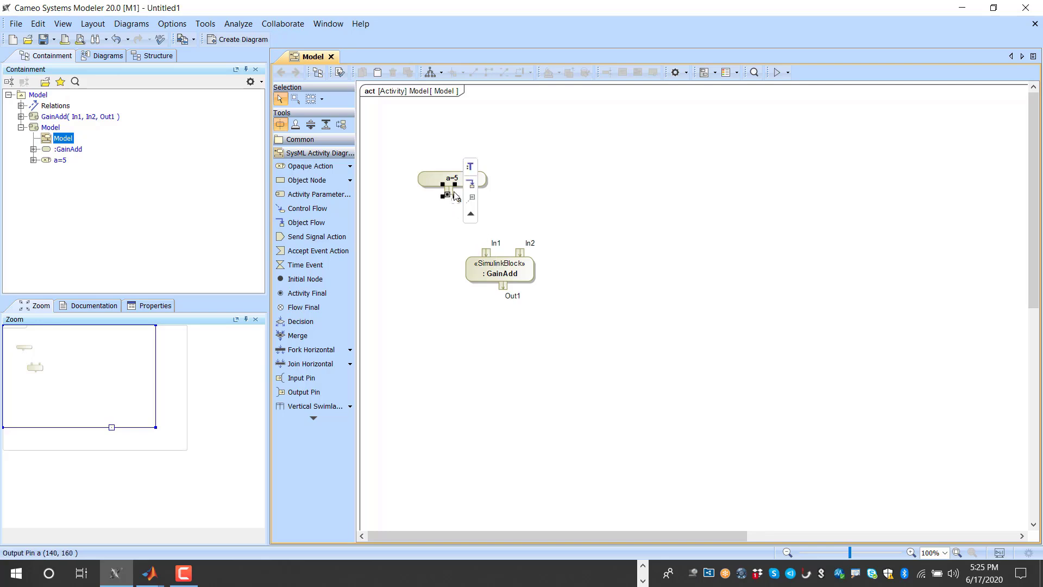
pyautogui.moveTo(469, 179); pyautogui.dragTo(483, 250)
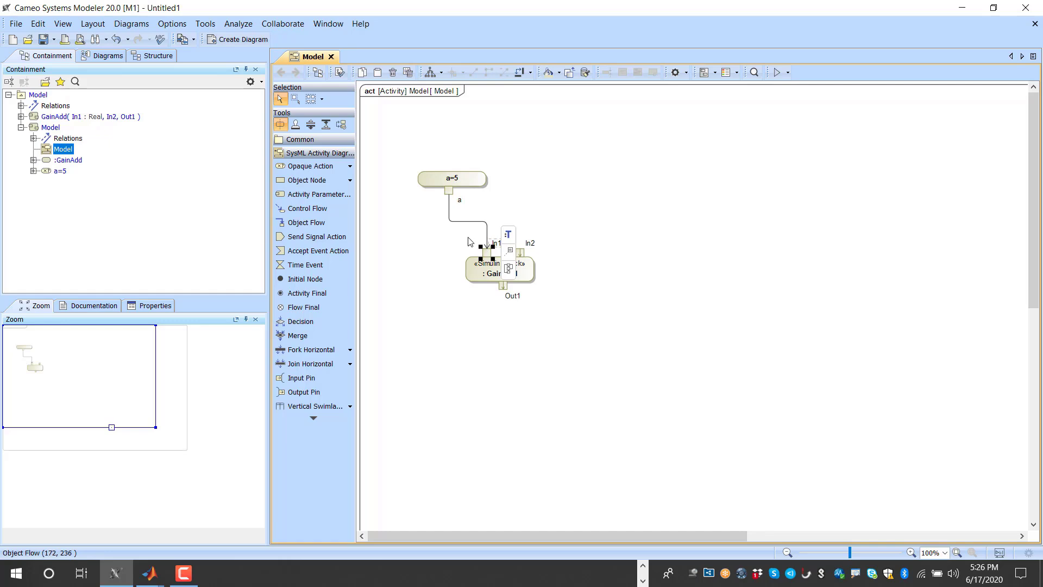
# - Add an opaque action named b=2 beside the a=5 action
pyautogui.click(309, 166)
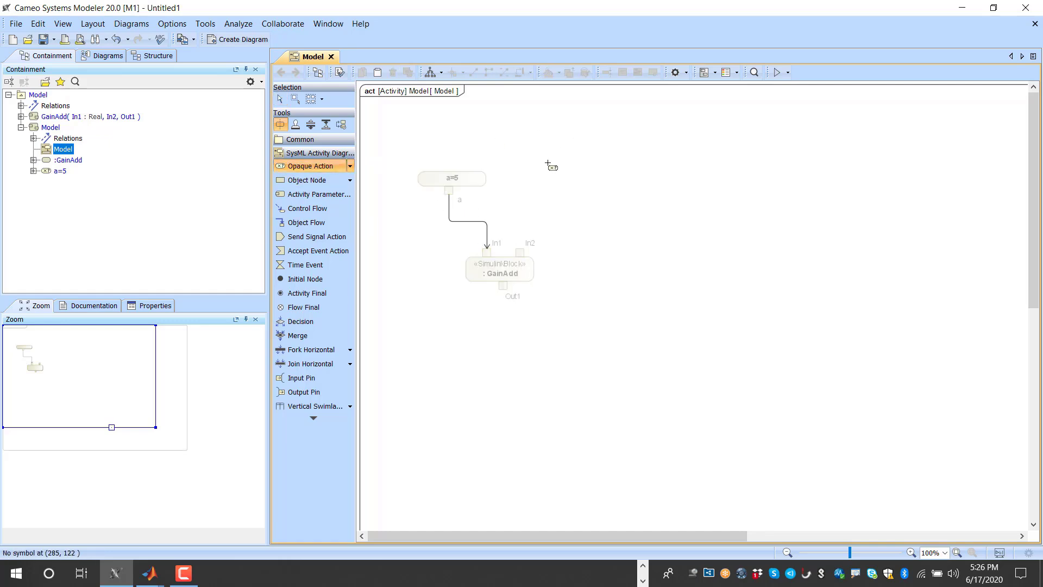
pyautogui.click(548, 162)
pyautogui.write('b=2')
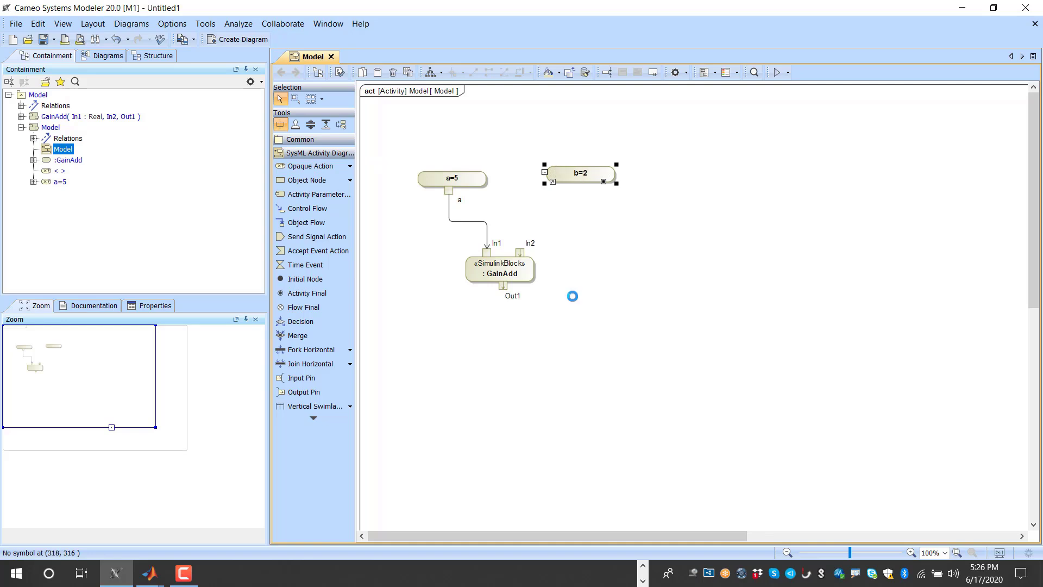
# - Add an output pin to the b=2 action, move it to the action's lower edge and name it b
pyautogui.click(631, 188)
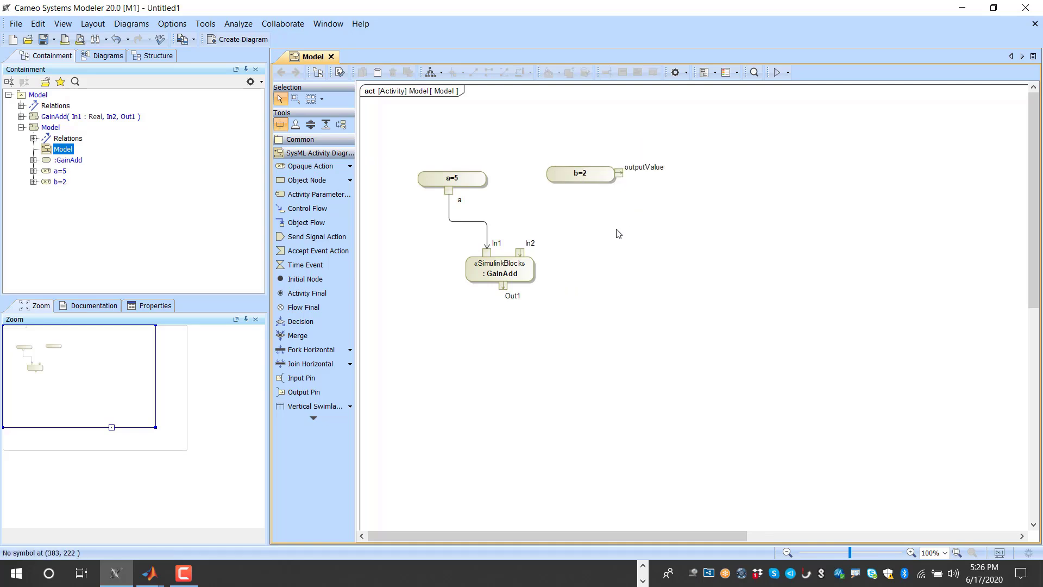
pyautogui.moveTo(618, 174); pyautogui.dragTo(602, 195)
pyautogui.click(601, 199)
pyautogui.click(604, 195)
pyautogui.write('b')
pyautogui.click(581, 236)
pyautogui.click(577, 186)
pyautogui.click(598, 180)
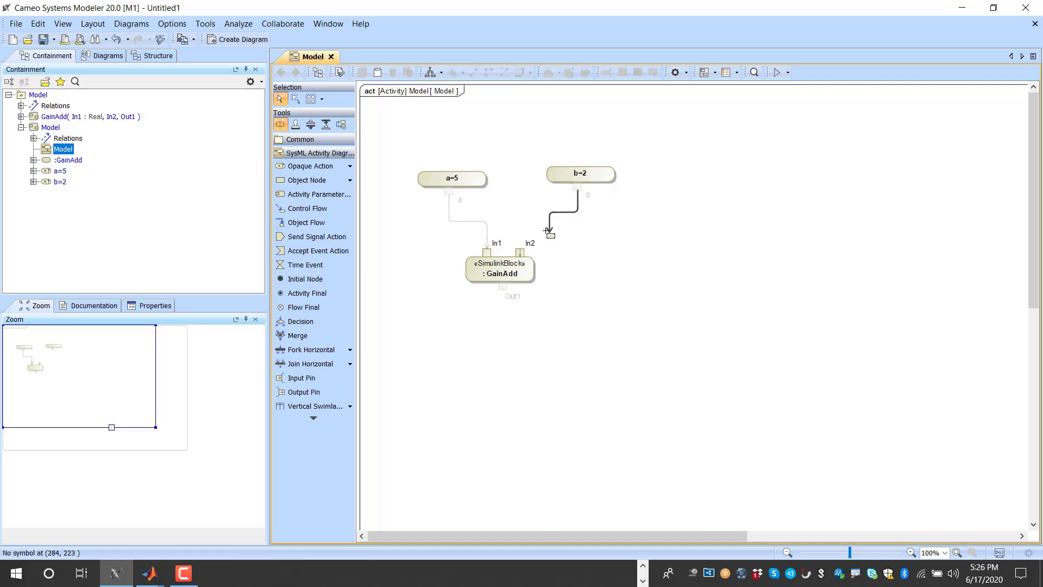
pyautogui.press('Escape')
# - Set the type of output pin b to Real and connect it to In2 of GainAdd with an object flow
pyautogui.click(579, 186)
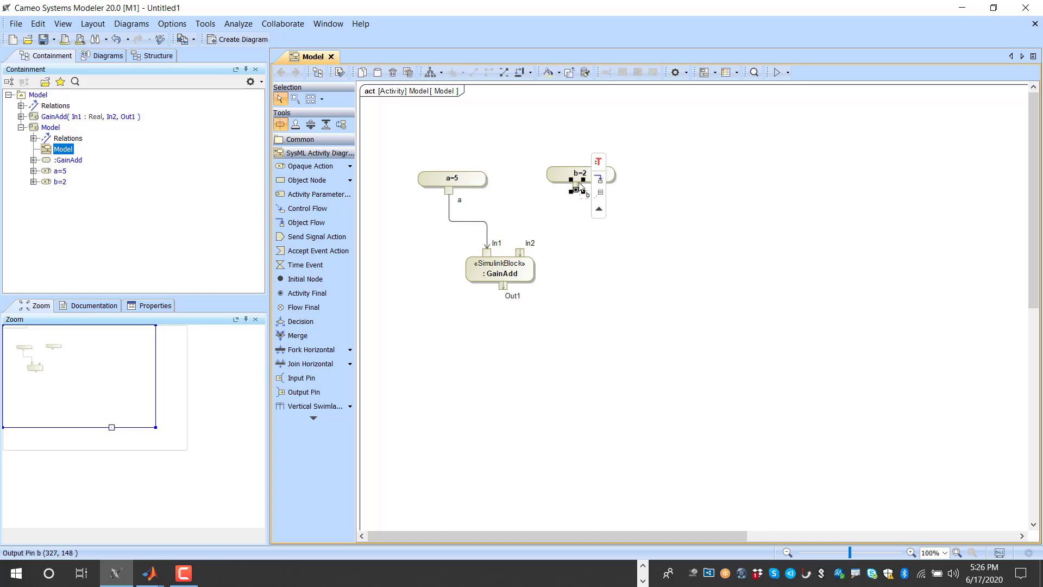
pyautogui.click(600, 161)
pyautogui.write('real')
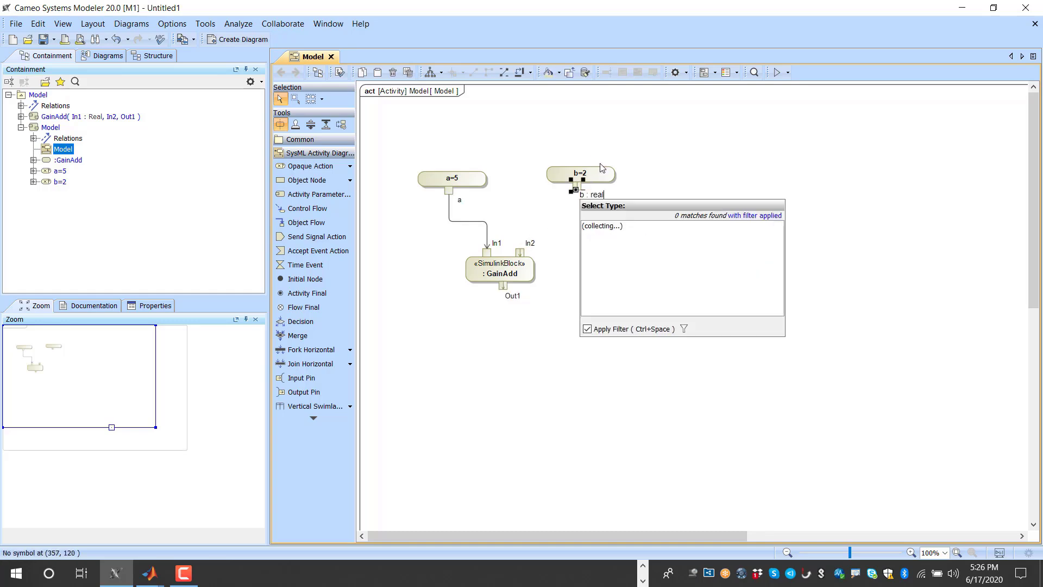
pyautogui.click(614, 228)
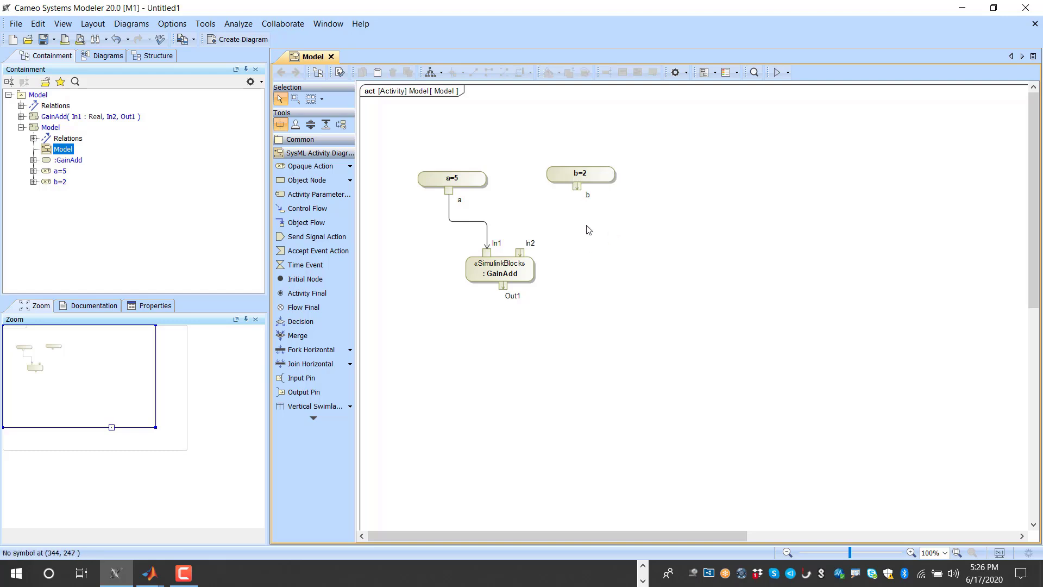
pyautogui.click(603, 189)
pyautogui.click(520, 251)
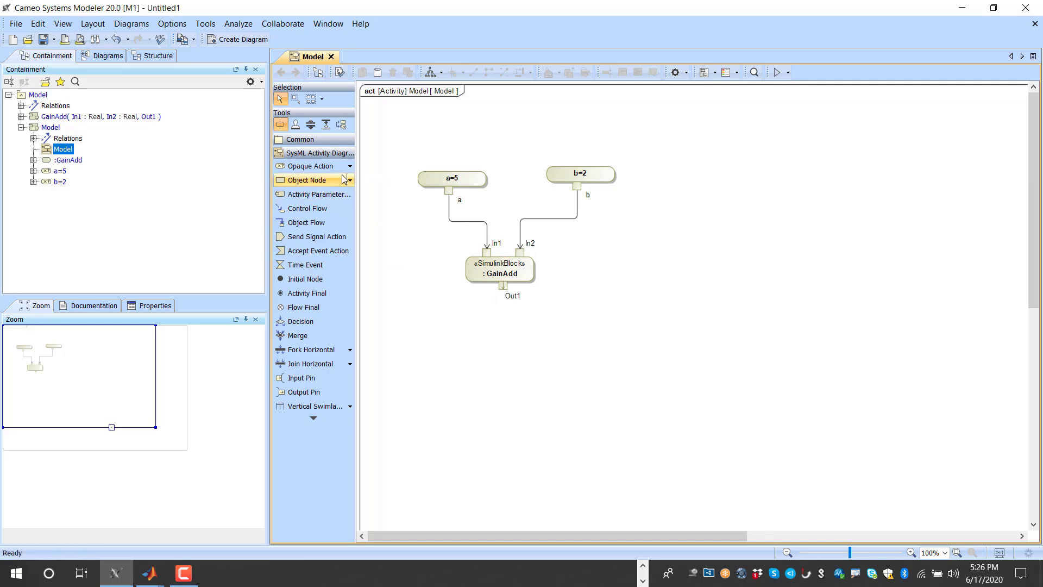
# - Add an opaque action named result=c below the GainAdd call action
pyautogui.click(310, 165)
pyautogui.click(461, 324)
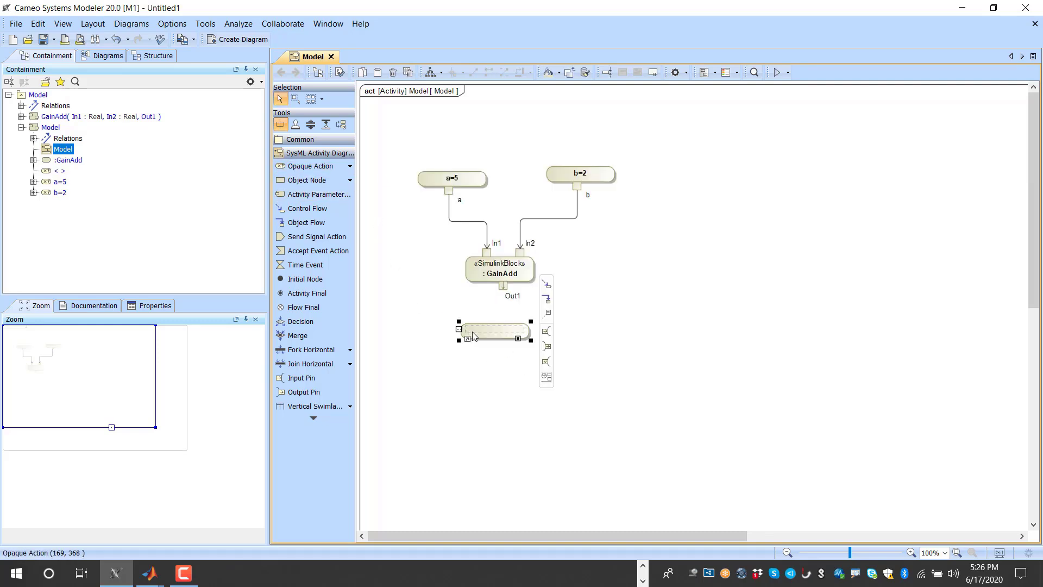
pyautogui.click(475, 330)
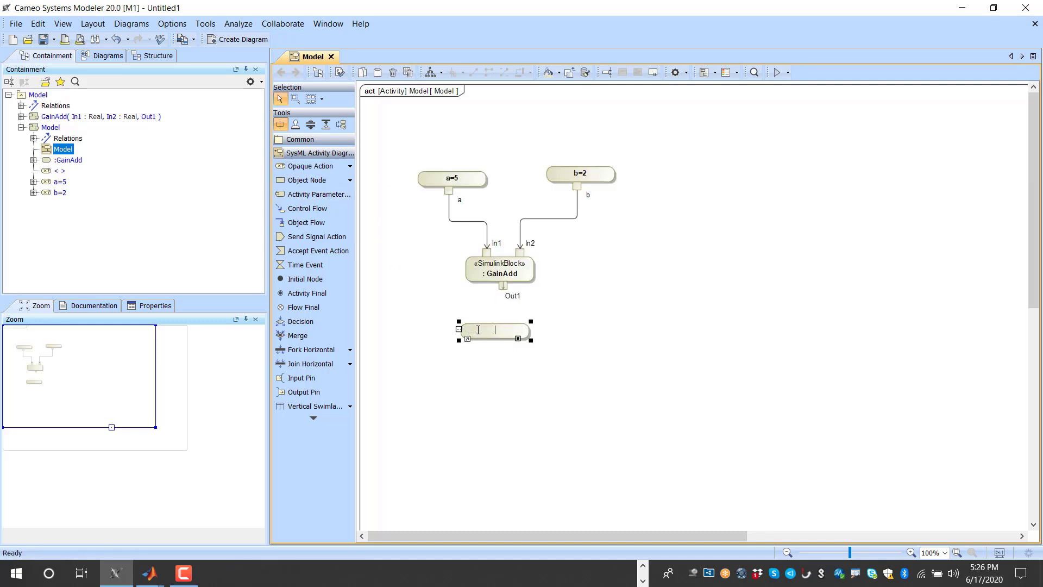
pyautogui.write('result=c')
pyautogui.click(472, 408)
# - Add an input pin named c to the result=c action and set its type to the Real value type
pyautogui.click(521, 334)
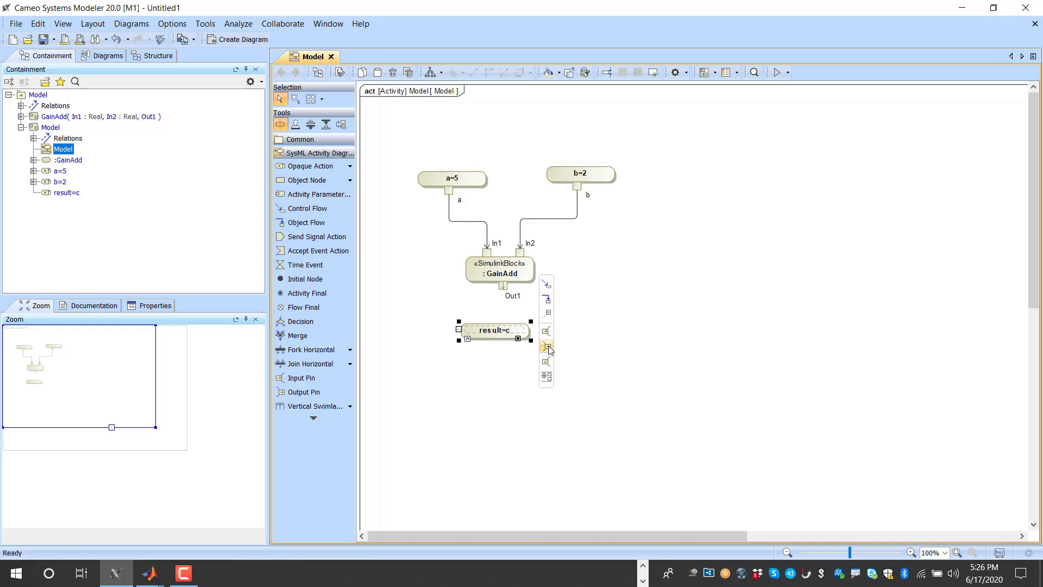
pyautogui.click(546, 330)
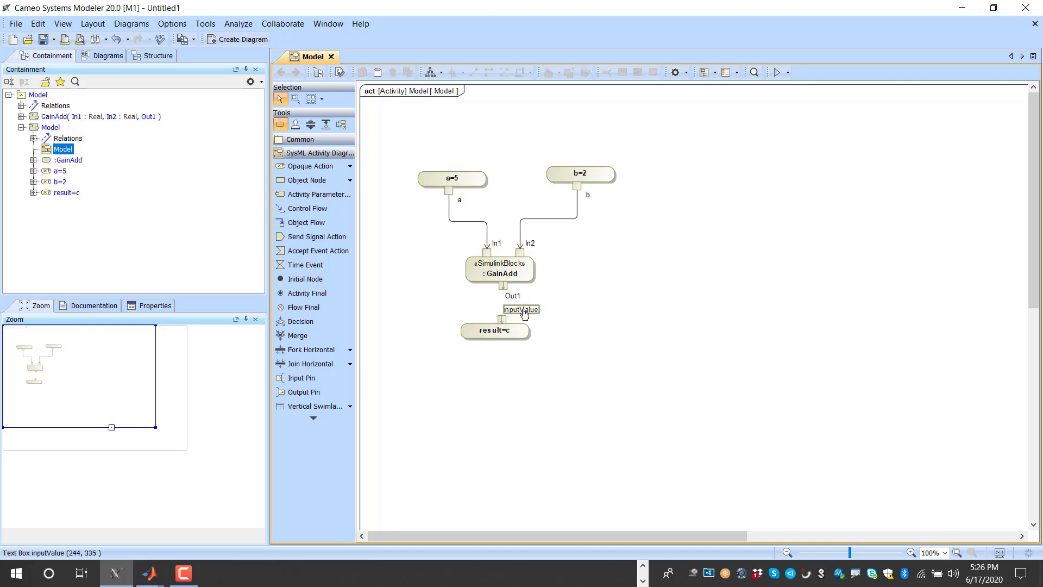
pyautogui.doubleClick(533, 309)
pyautogui.write('c')
pyautogui.press('Return')
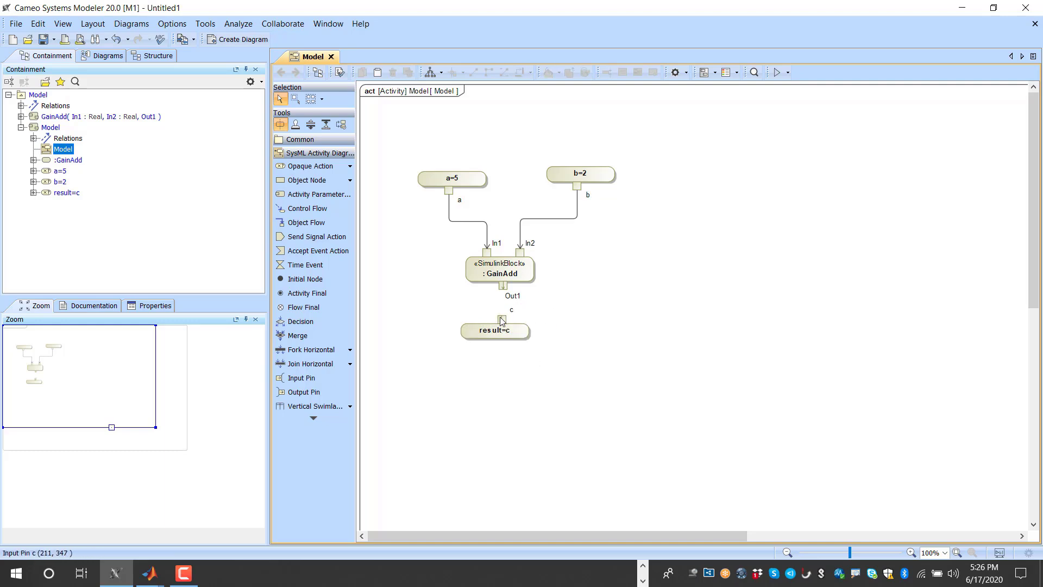
pyautogui.click(522, 309)
pyautogui.write('real')
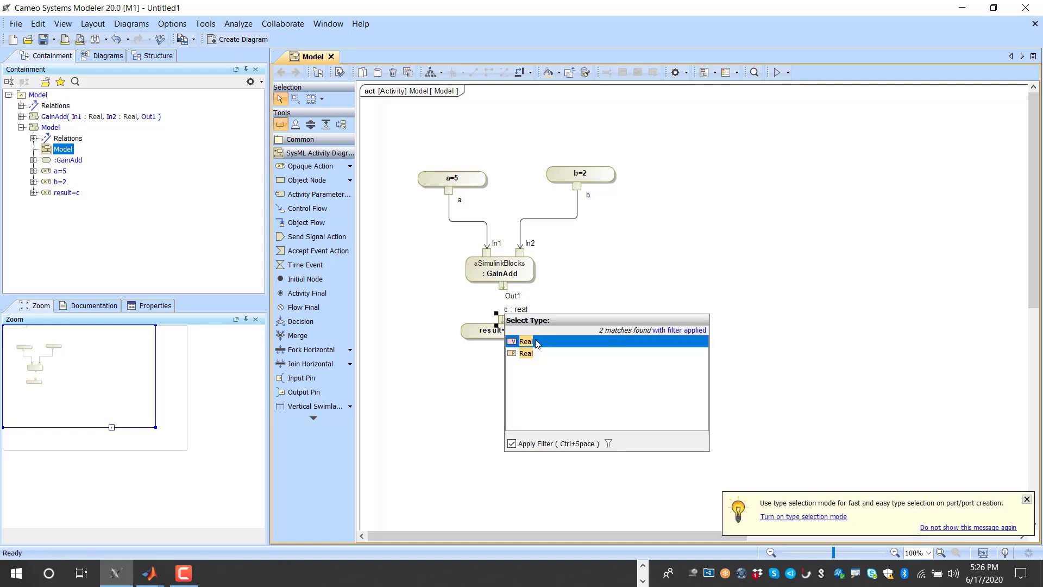
pyautogui.click(530, 341)
# - Connect Out1 of GainAdd to input pin c with an object flow and move the result=c action slightly lower
pyautogui.click(503, 285)
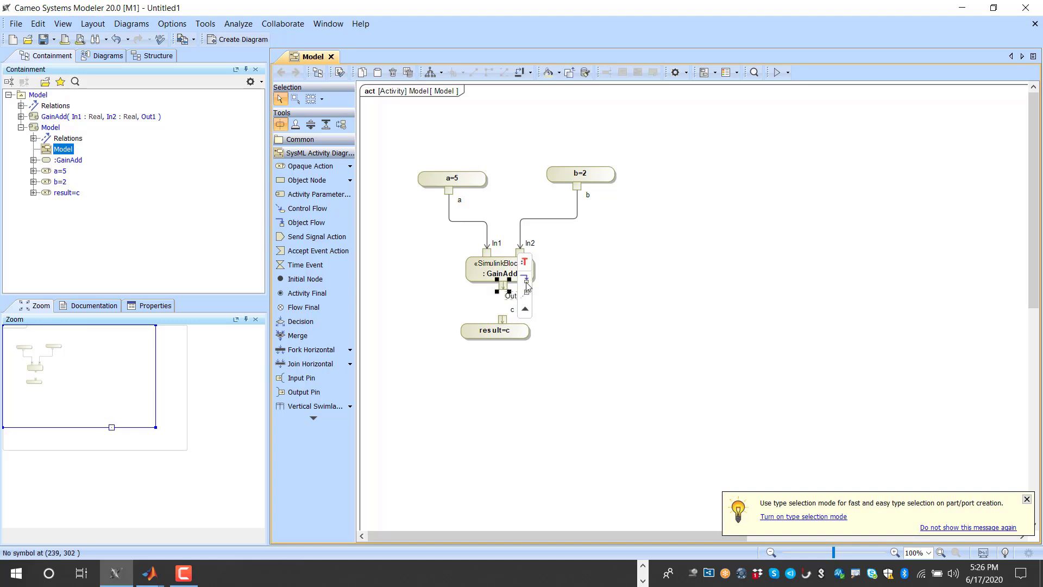
pyautogui.click(502, 323)
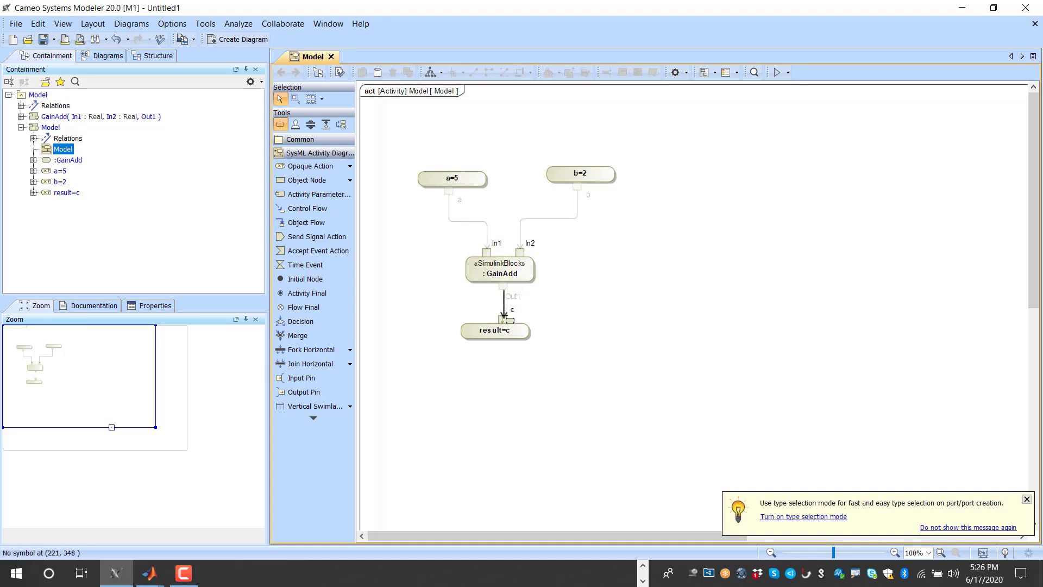
pyautogui.moveTo(502, 333); pyautogui.dragTo(511, 347)
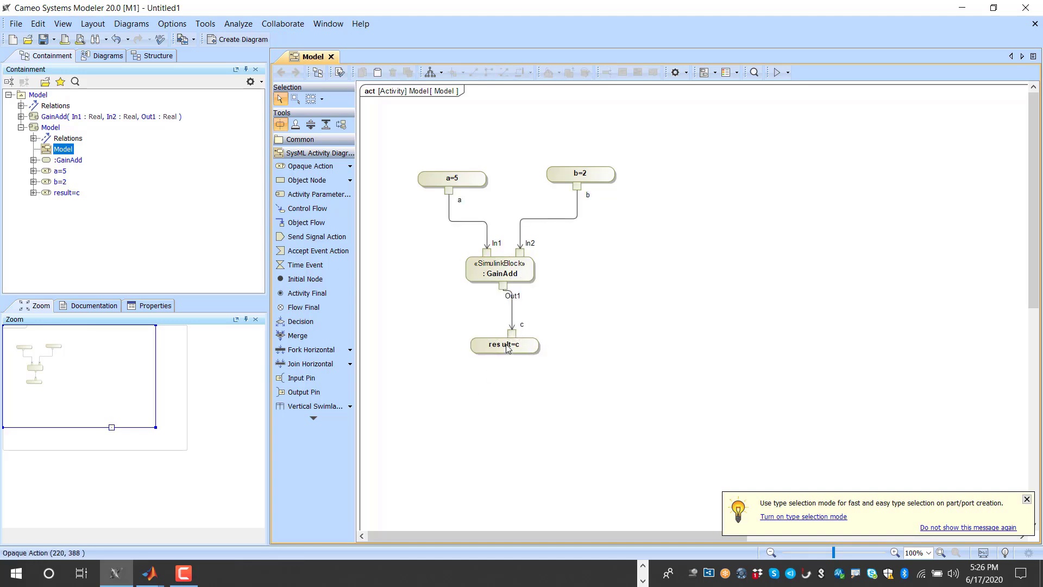
# - Place a time event below the result=c action
pyautogui.click(556, 289)
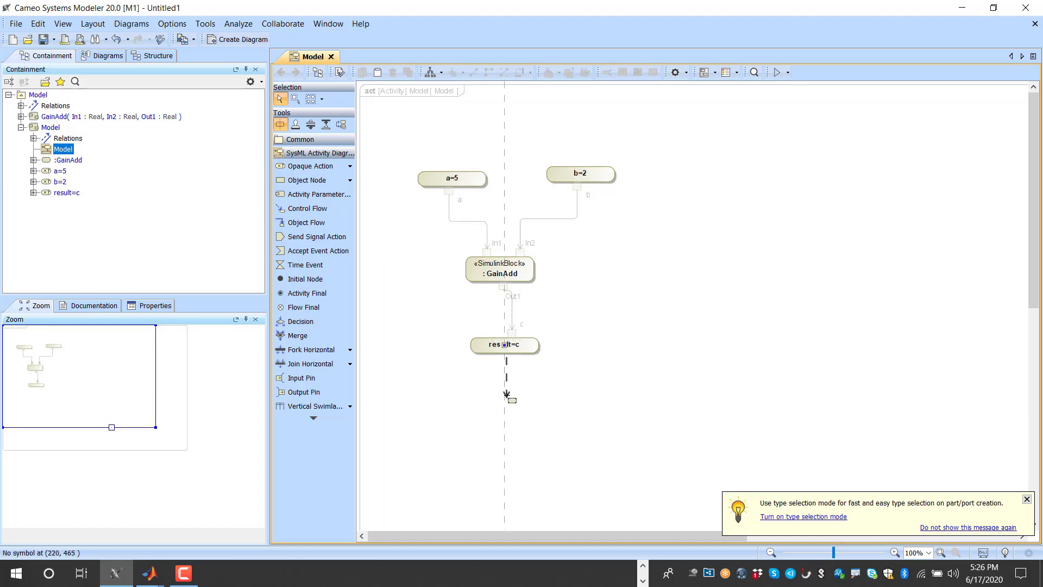
pyautogui.click(305, 265)
pyautogui.click(478, 375)
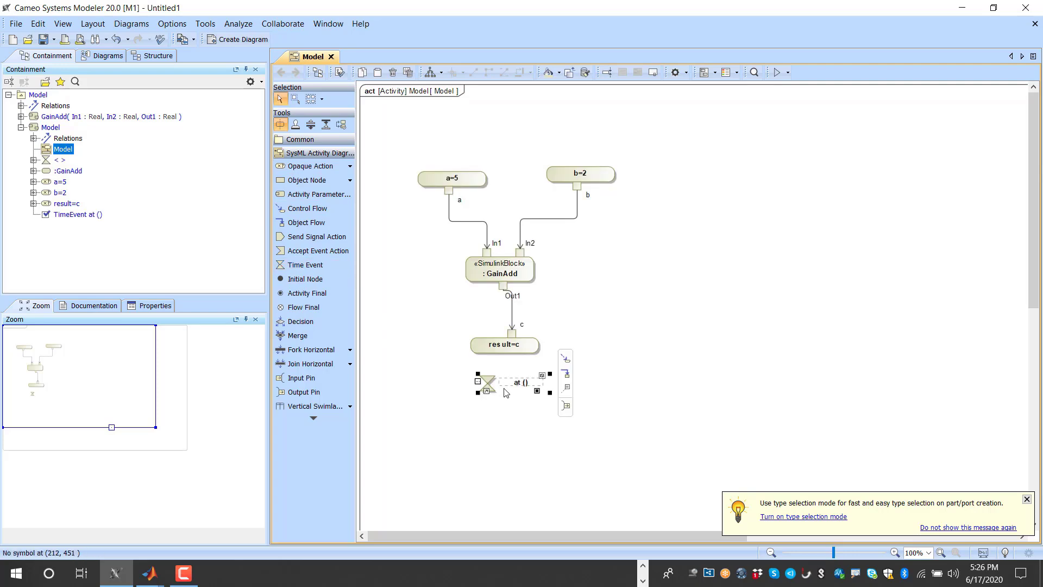
# - Make the time event relative in its specification and set When to 20s
pyautogui.doubleClick(486, 390)
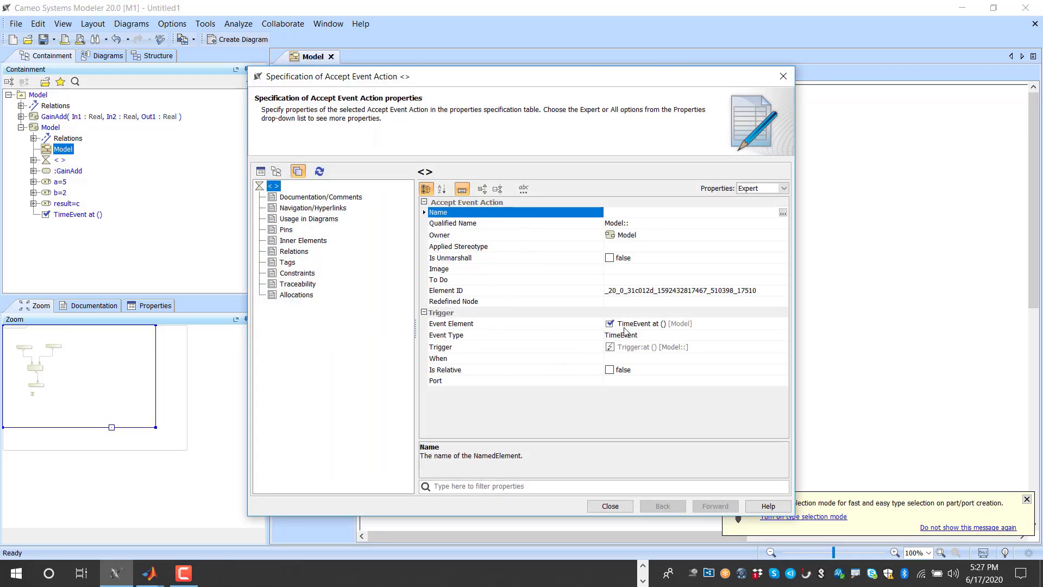
pyautogui.click(609, 370)
pyautogui.click(629, 359)
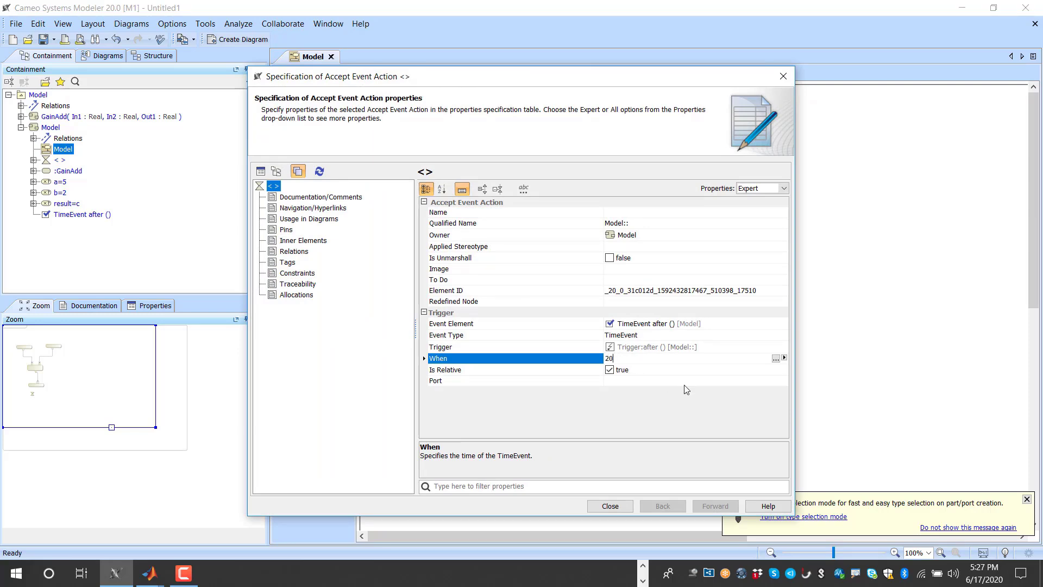
pyautogui.click(610, 506)
# - Connect result=c to the time event with a control flow, and the time event to a new Activity Final node below it
pyautogui.click(505, 344)
pyautogui.moveTo(557, 294); pyautogui.dragTo(513, 381)
pyautogui.moveTo(566, 351); pyautogui.dragTo(514, 422)
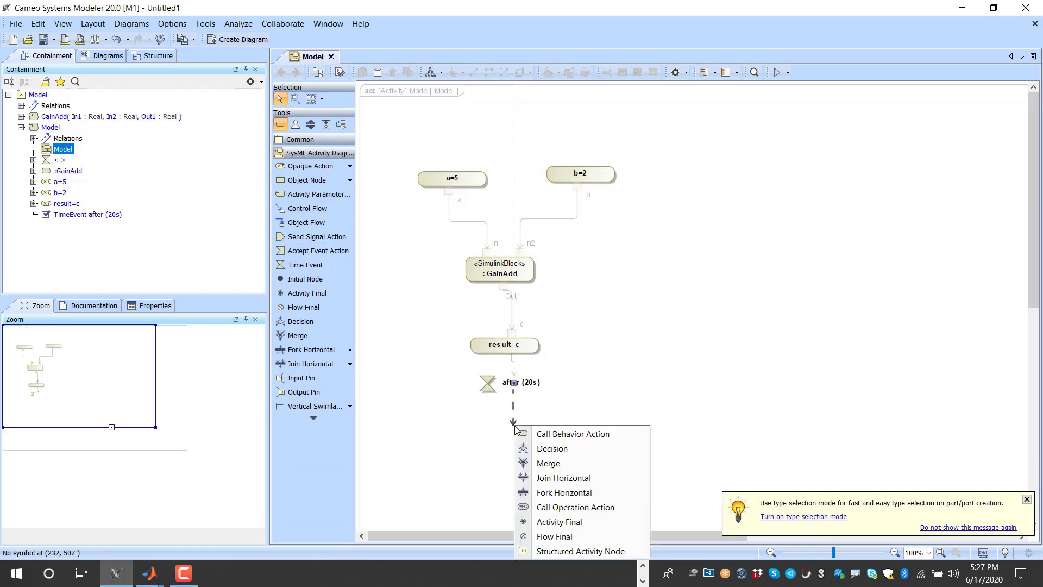
pyautogui.click(561, 522)
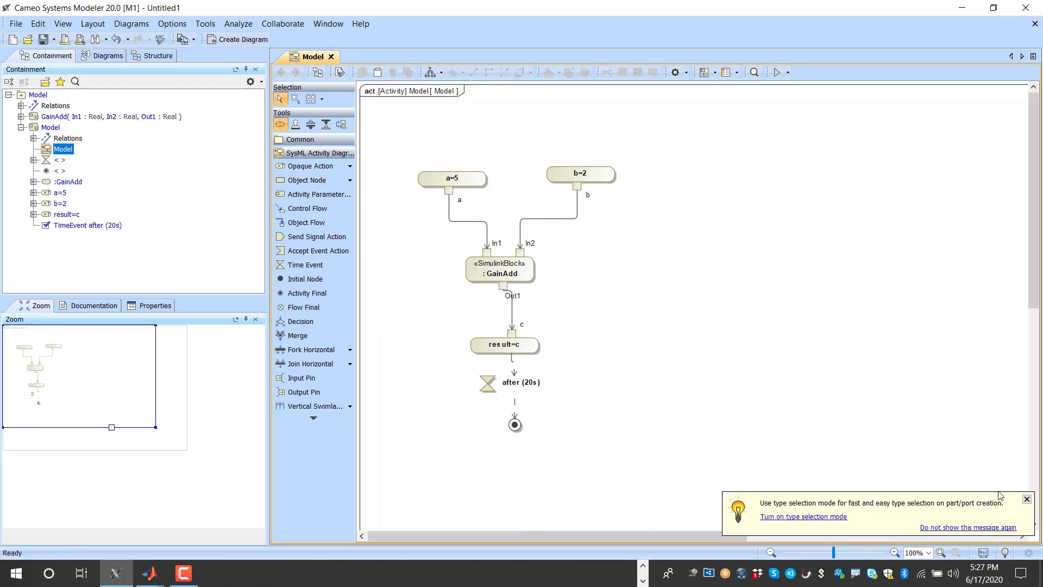
pyautogui.click(1026, 499)
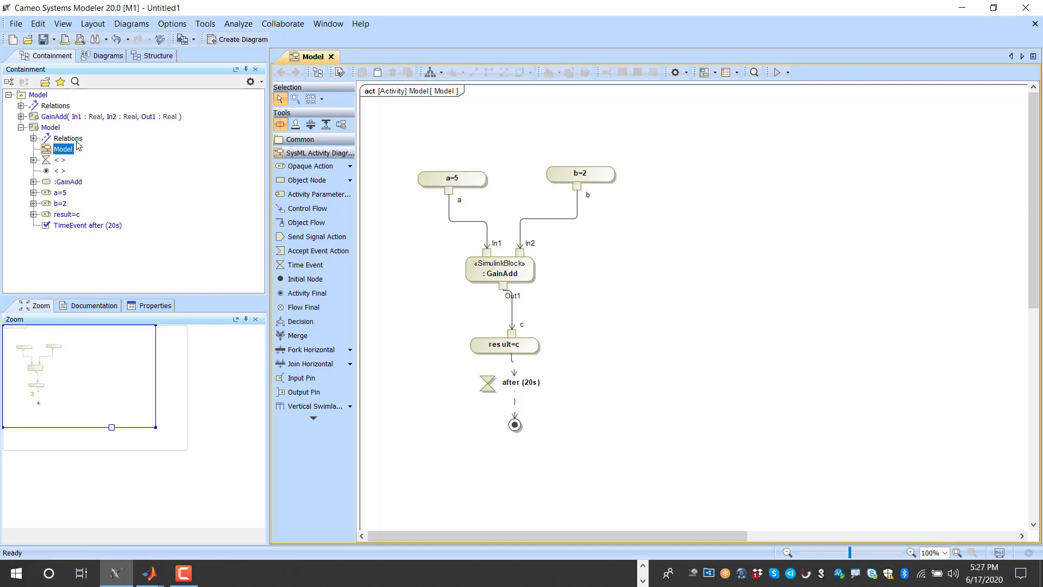
# - Create a block named check simulink import in the root Model package
pyautogui.click(27, 96)
pyautogui.rightClick(29, 96)
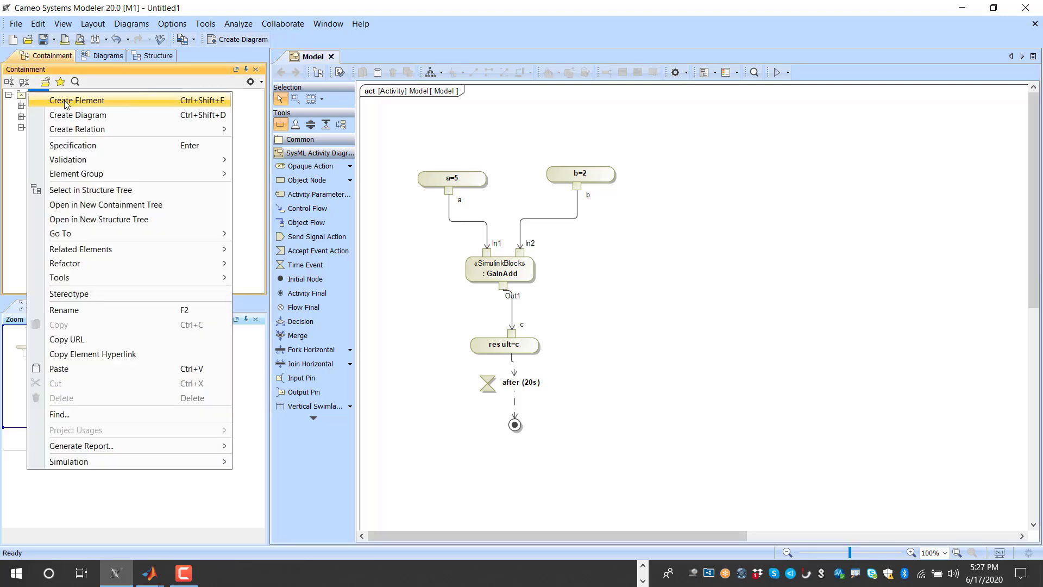
pyautogui.click(66, 103)
pyautogui.click(53, 147)
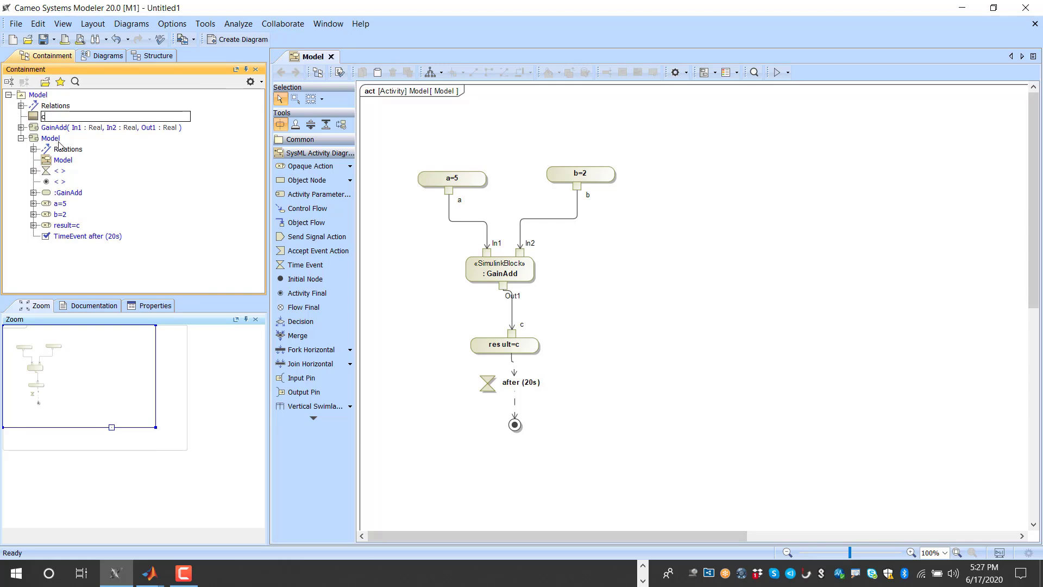
pyautogui.write('check simulink import')
# - Move the Model activity into the check simulink import block in the containment tree
pyautogui.click(61, 106)
pyautogui.click(53, 127)
pyautogui.moveTo(50, 138); pyautogui.dragTo(51, 118)
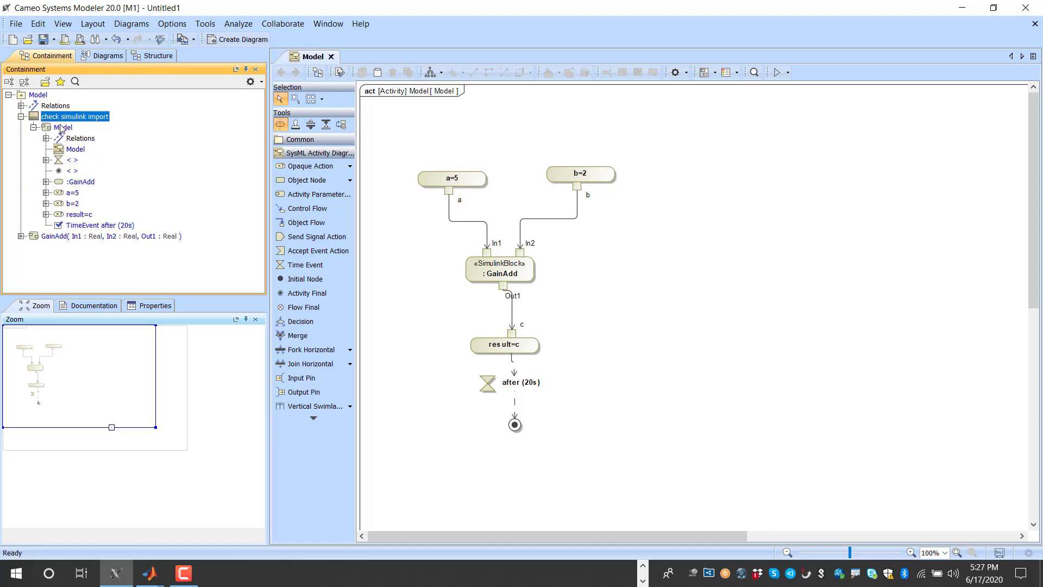
# - Add a value property named result with type real to the check simulink import block
pyautogui.rightClick(62, 127)
pyautogui.click(85, 130)
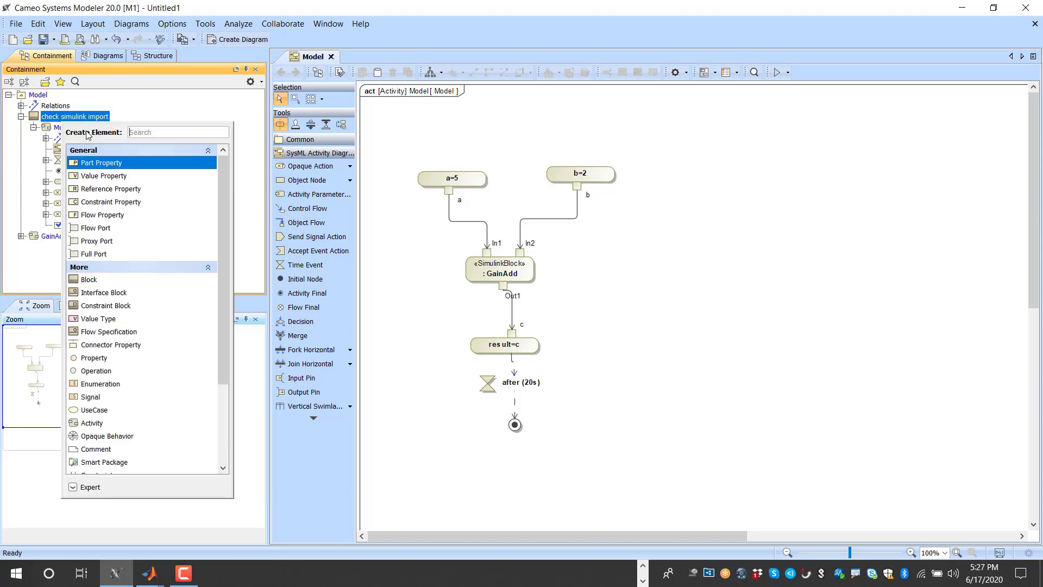
pyautogui.click(94, 174)
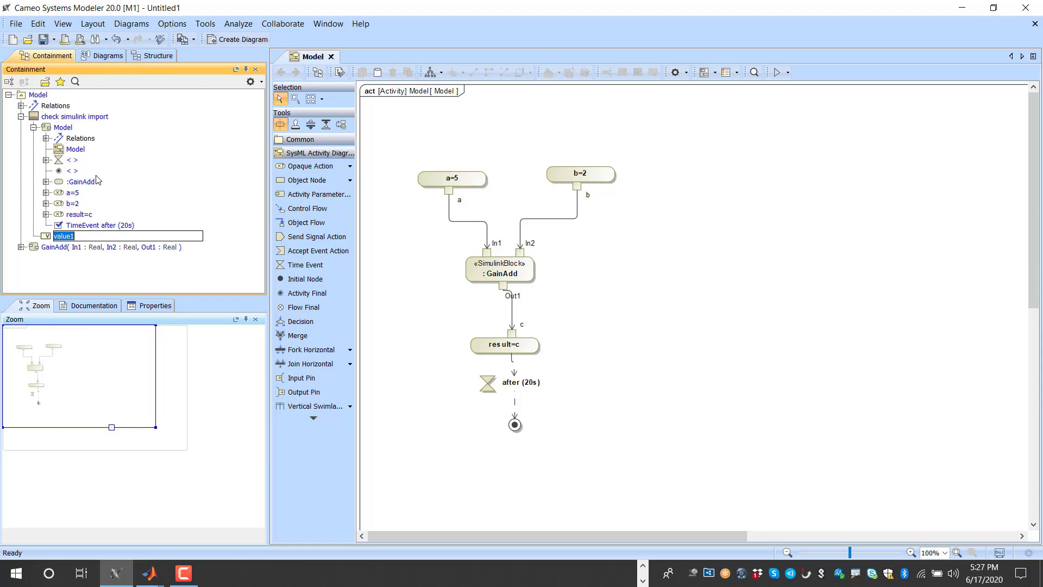
pyautogui.write('result:real')
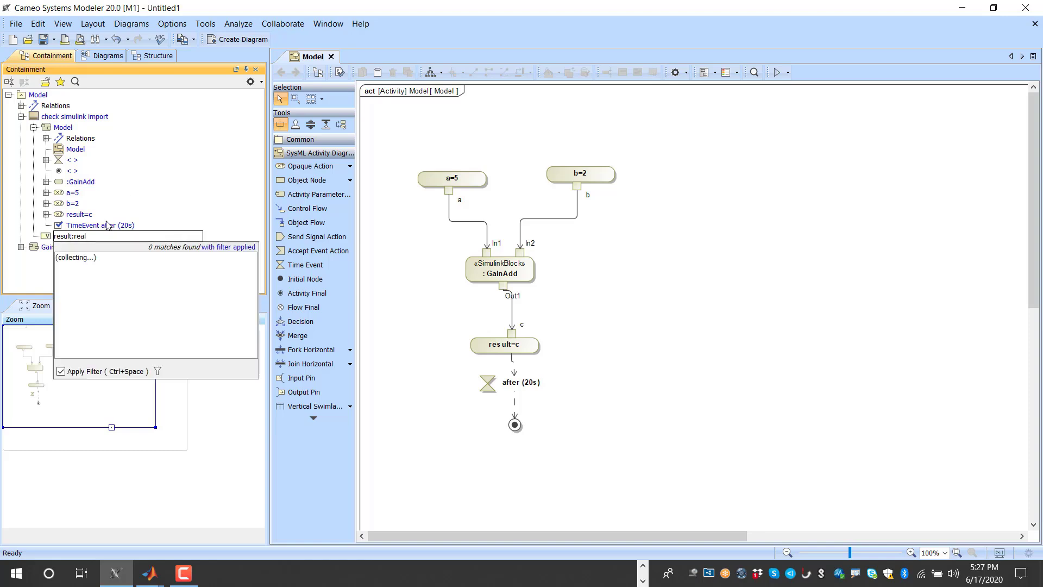
pyautogui.click(78, 263)
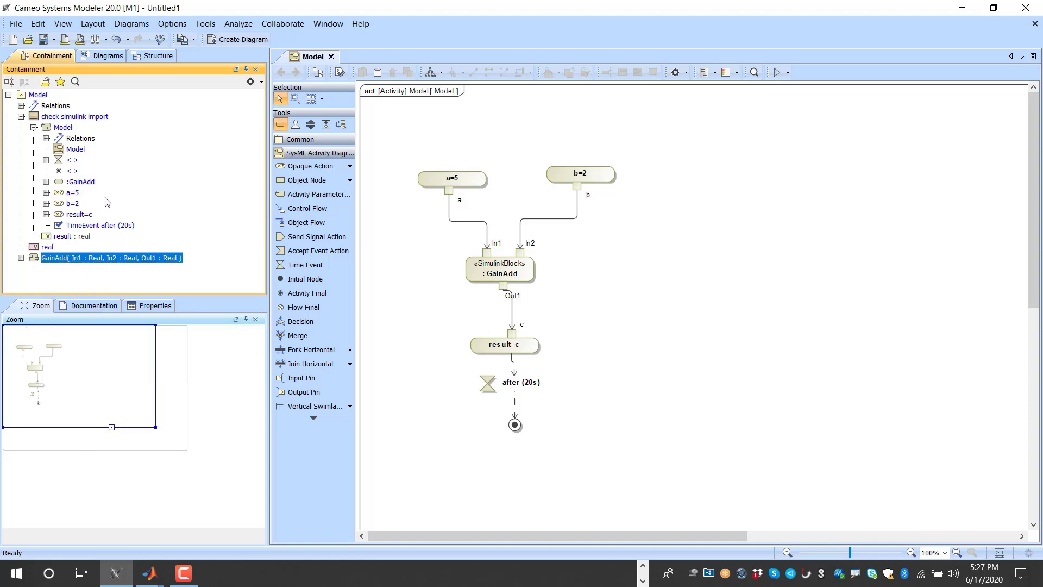
pyautogui.click(79, 235)
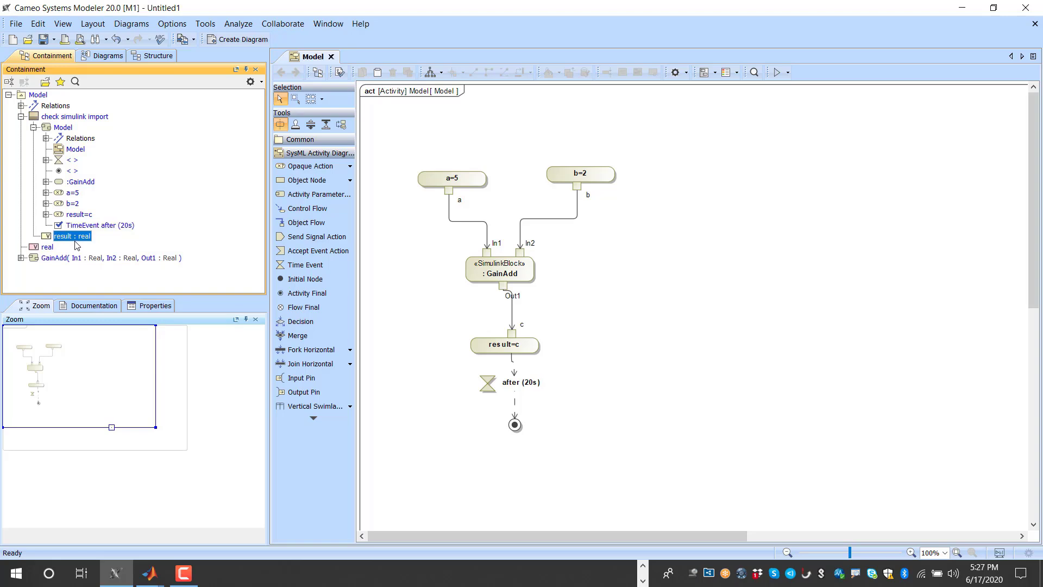
# - Create a SysML Block Definition Diagram under the root Model package and place the check simulink import block on it
pyautogui.click(38, 94)
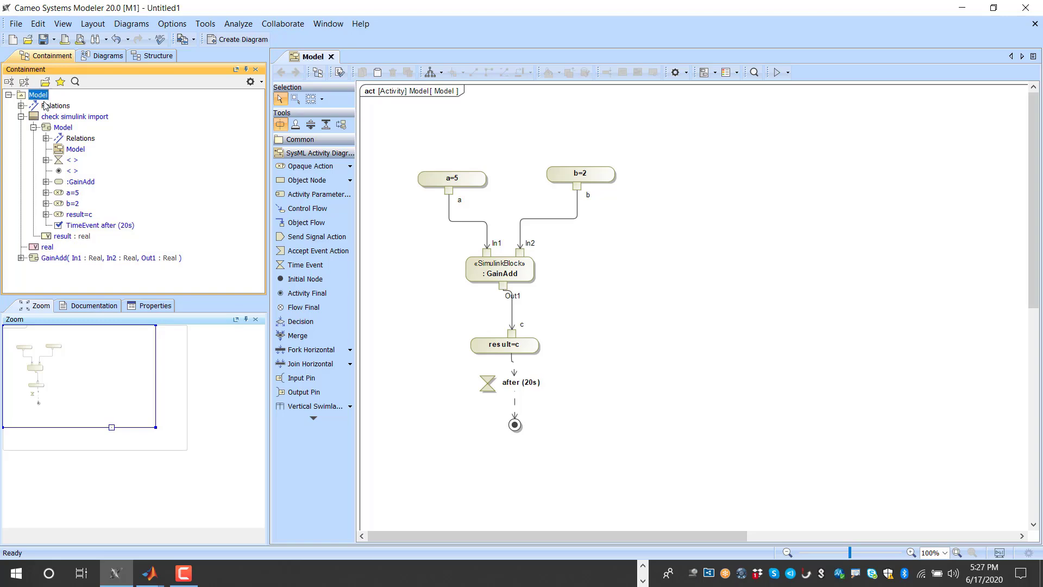
pyautogui.click(265, 40)
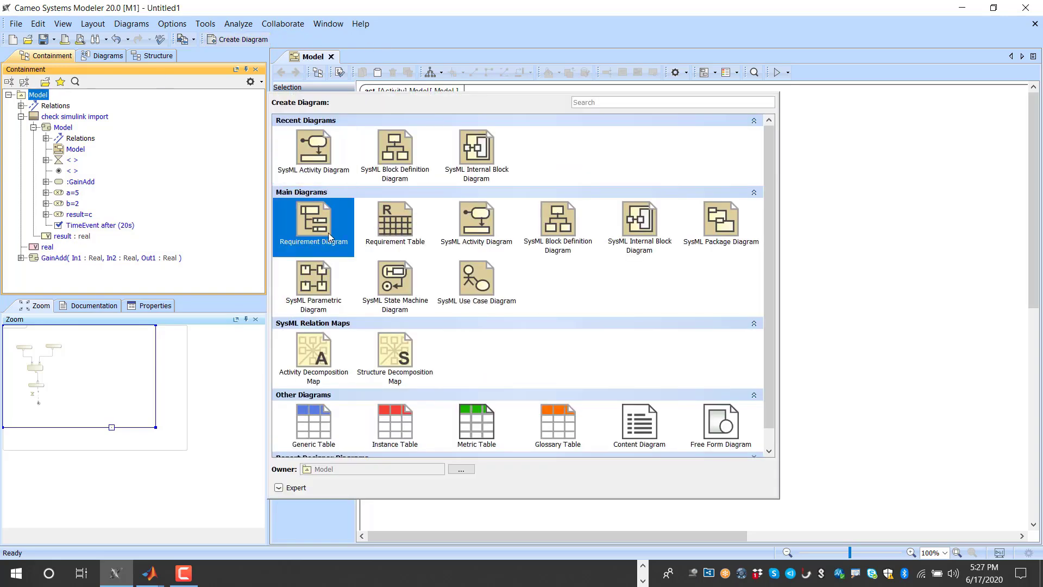
pyautogui.click(402, 172)
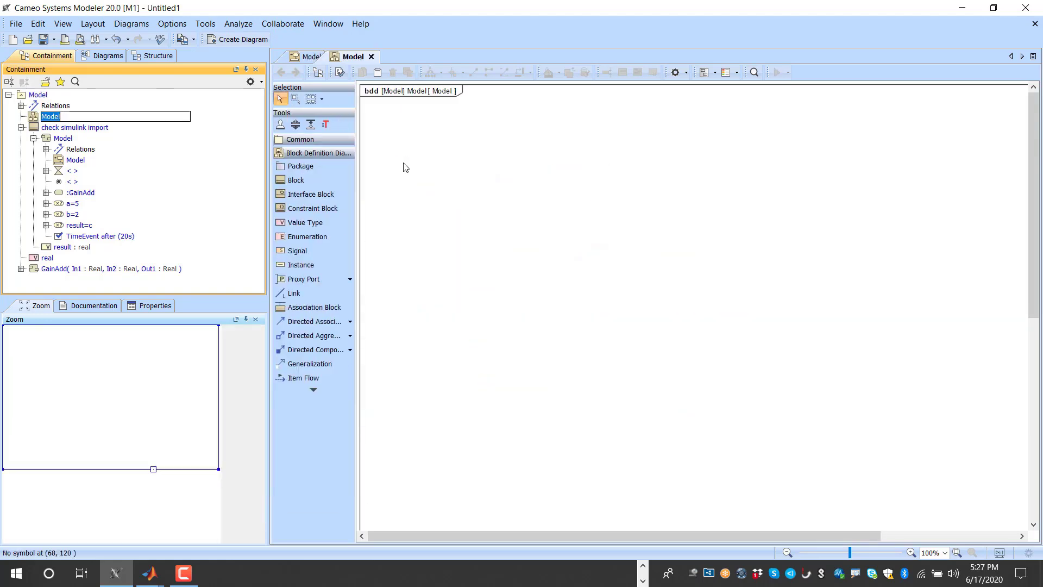
pyautogui.moveTo(46, 129); pyautogui.dragTo(465, 164)
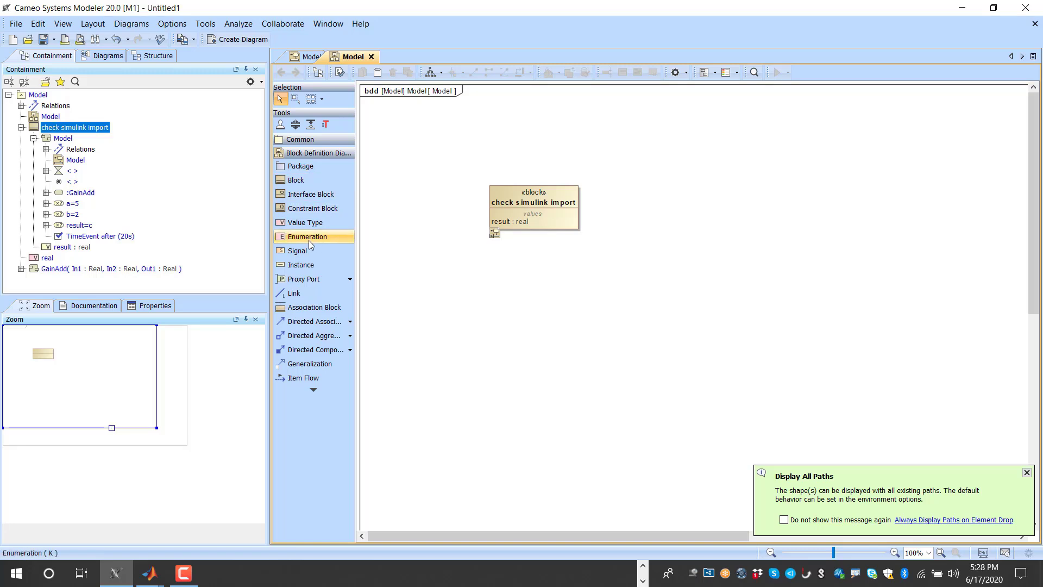
# - Add a requirement named Simulink model execution result beside the check simulink import block
pyautogui.click(309, 155)
pyautogui.click(311, 161)
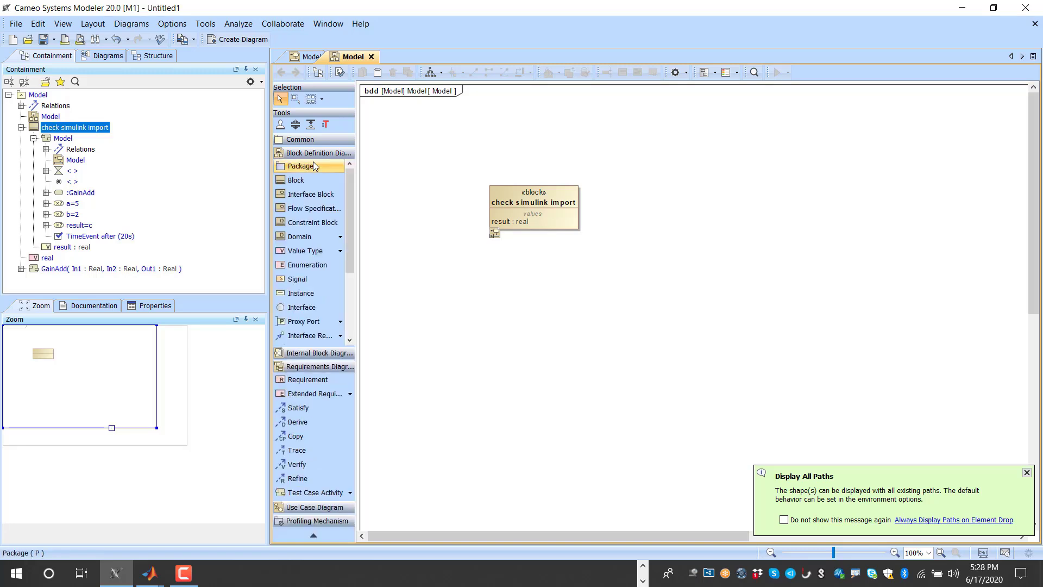
pyautogui.click(307, 379)
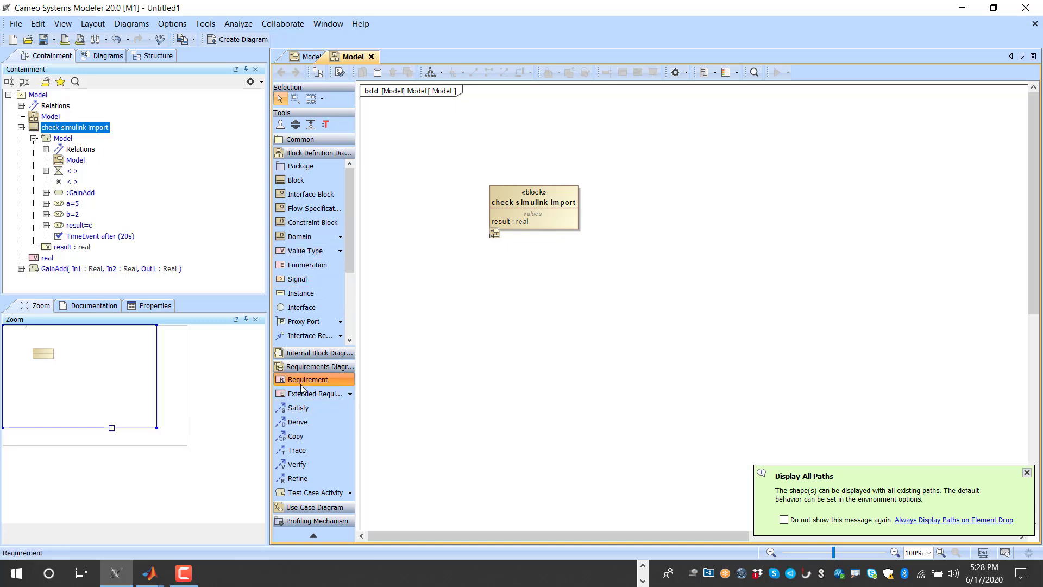
pyautogui.click(631, 171)
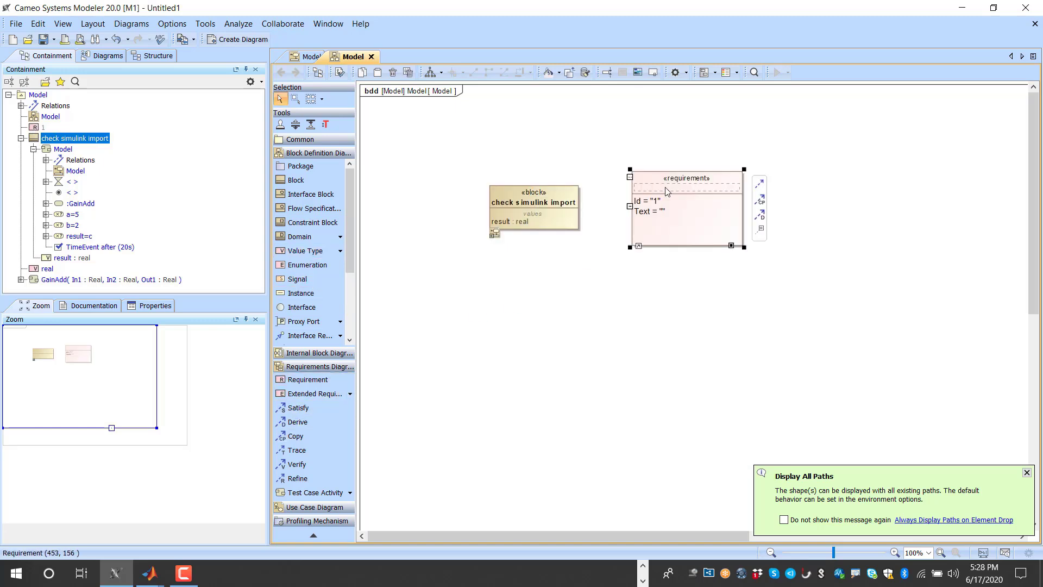
pyautogui.write('Simulin')
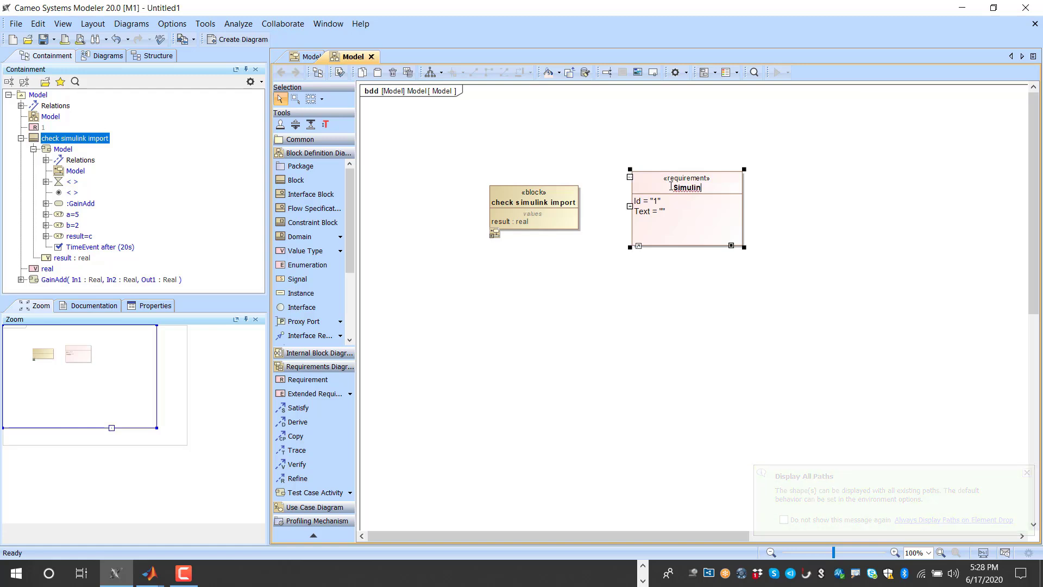
pyautogui.write('k model execution result')
pyautogui.press('Return')
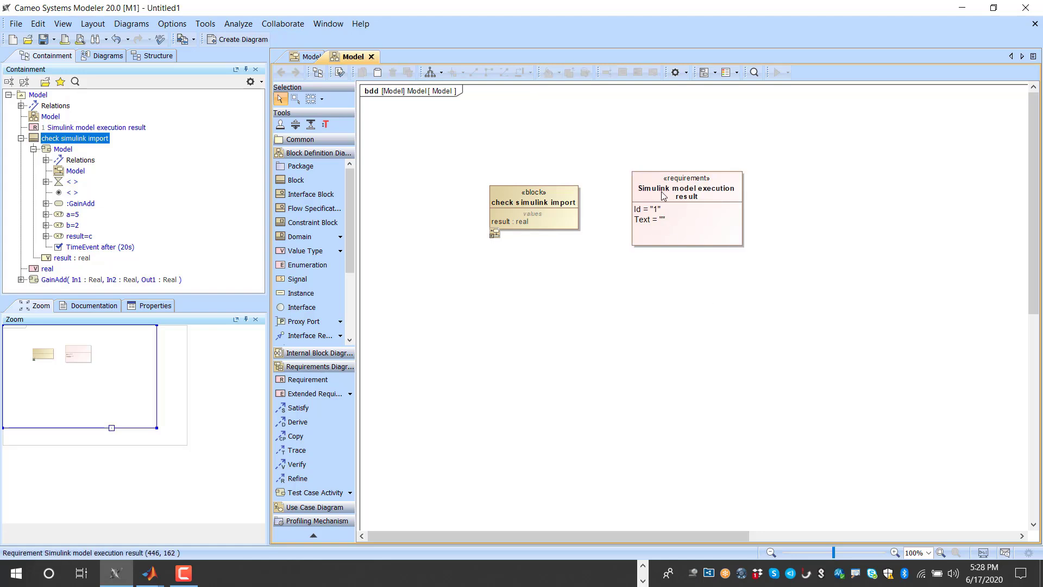
# - Shift the requirement slightly and set its text to "Result shall be equal to 102"
pyautogui.moveTo(681, 210); pyautogui.dragTo(691, 214)
pyautogui.click(699, 223)
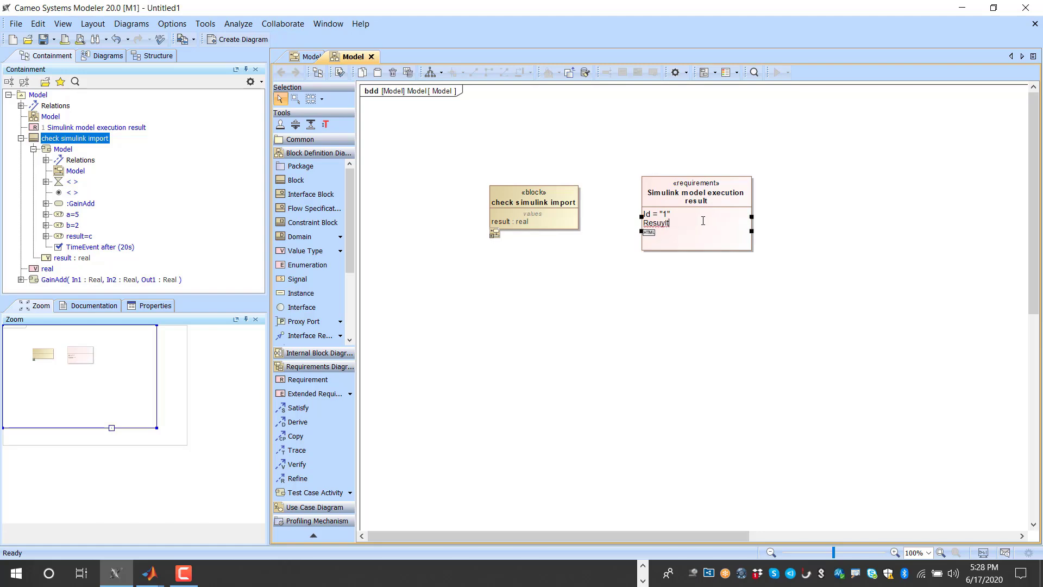
pyautogui.press('BackSpace')
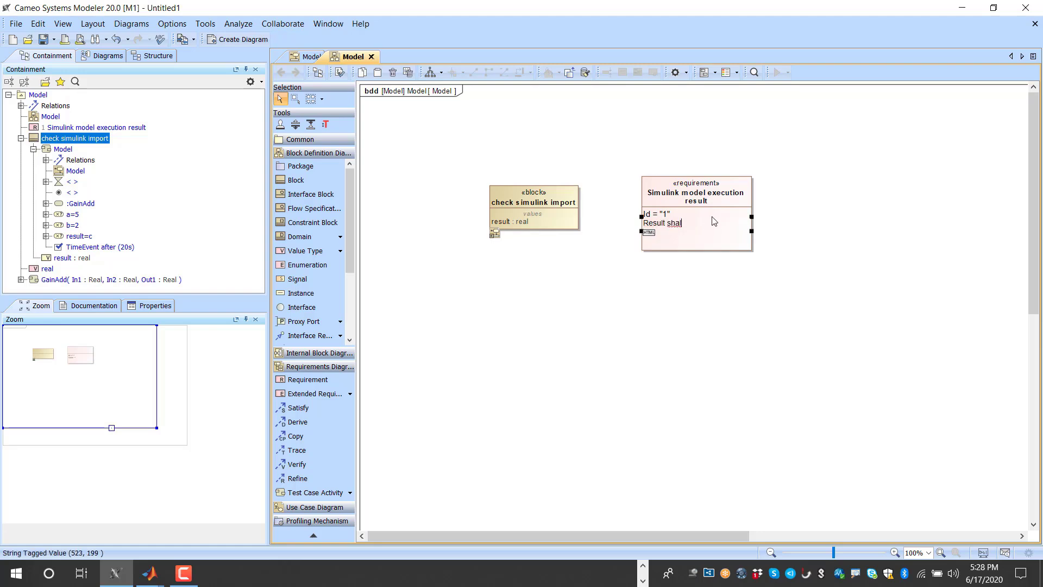
pyautogui.write('thanm')
pyautogui.hotkey('ctrl', 'shift', 'Right')
pyautogui.write('equal to 102')
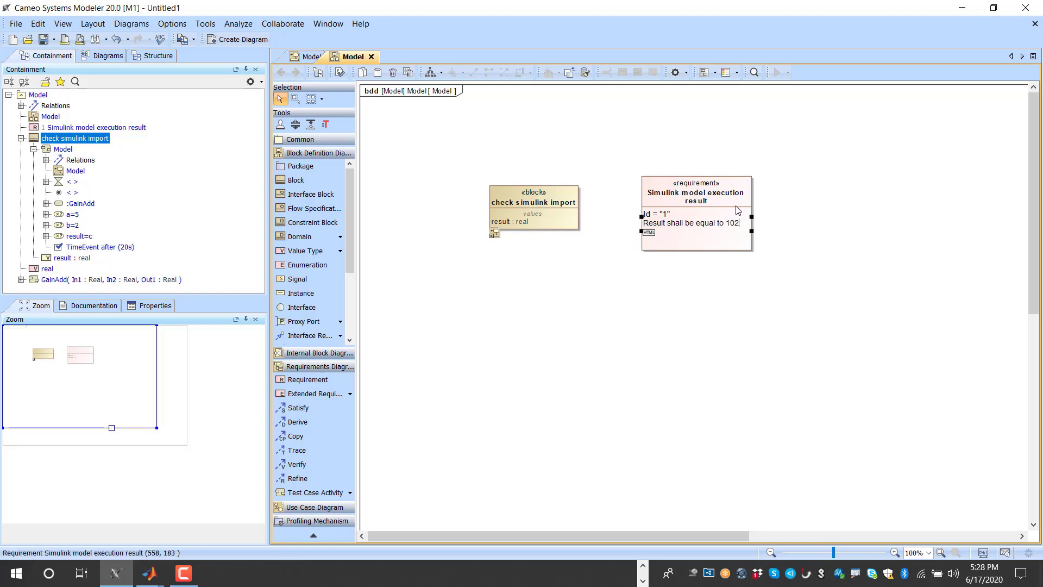
pyautogui.click(688, 327)
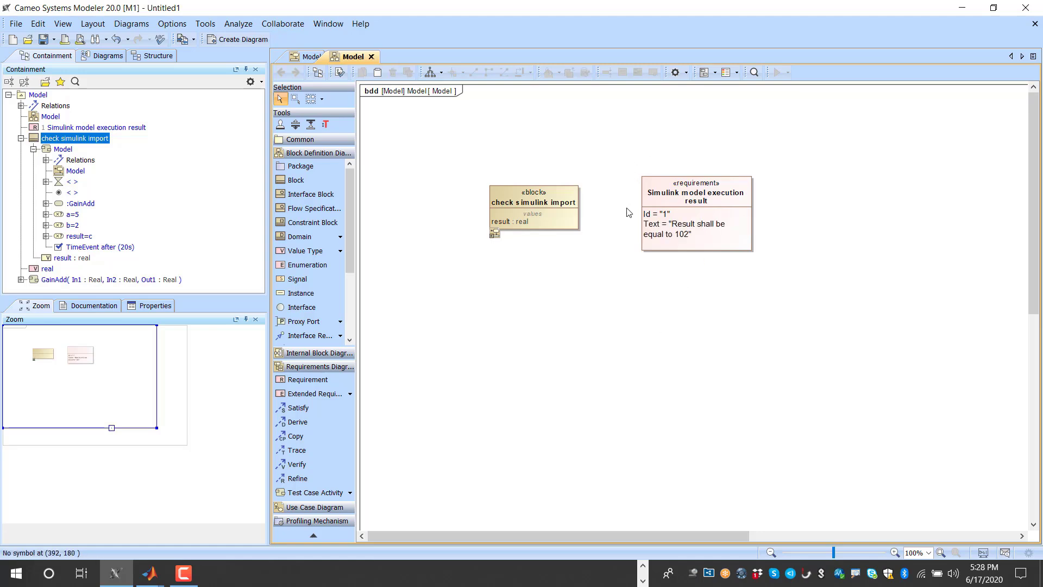
# - Draw a satisfy relation from the block's result value property to the requirement, and move the requirement slightly farther from the block
pyautogui.click(526, 227)
pyautogui.moveTo(592, 222); pyautogui.dragTo(648, 225)
pyautogui.moveTo(720, 196); pyautogui.dragTo(734, 197)
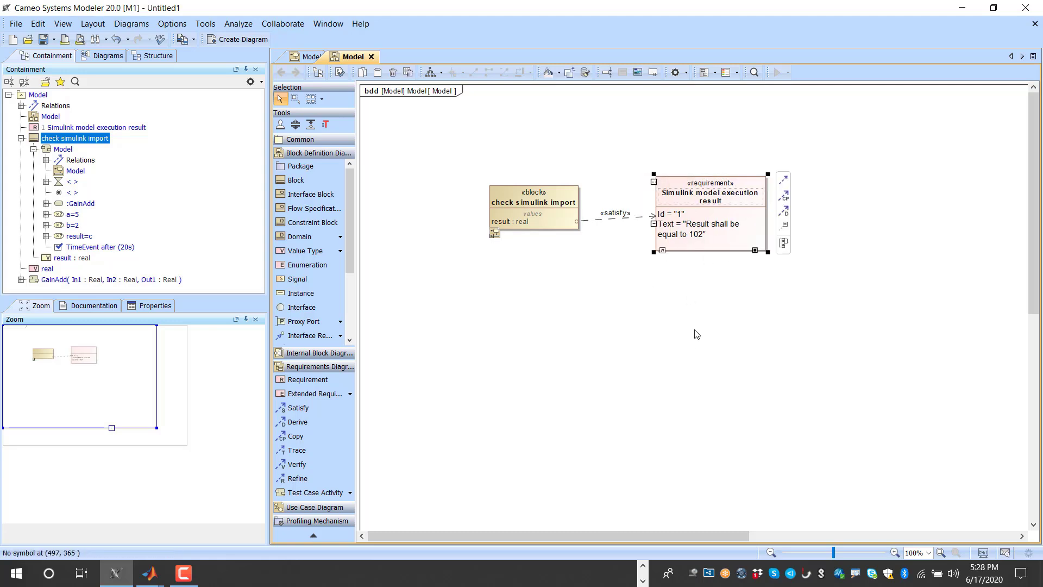
# - Enable Use Requirement Terms Glossary in the general project options and apply it to the requirement text
pyautogui.click(172, 24)
pyautogui.moveTo(130, 25)
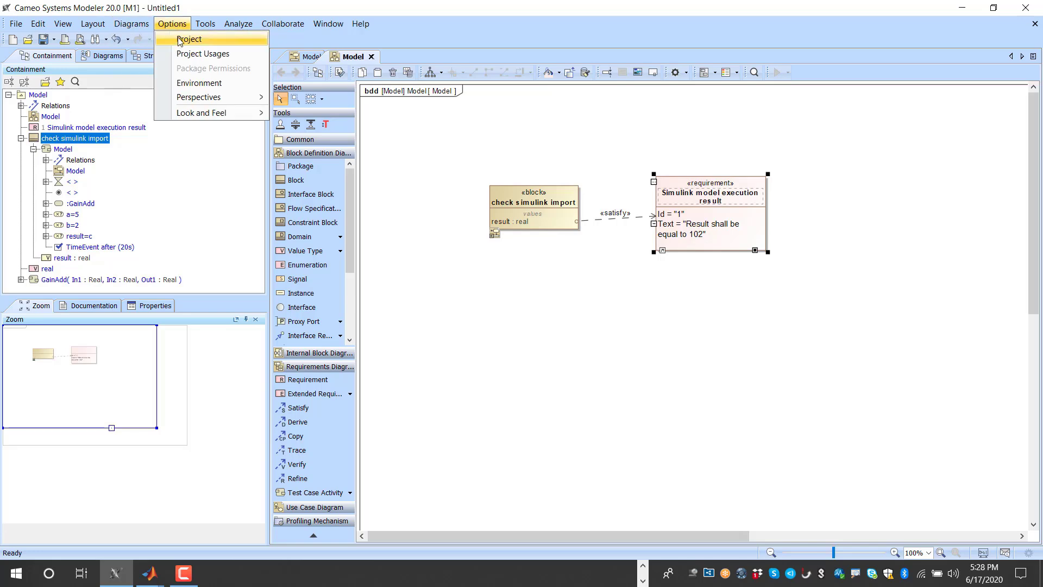
pyautogui.click(180, 39)
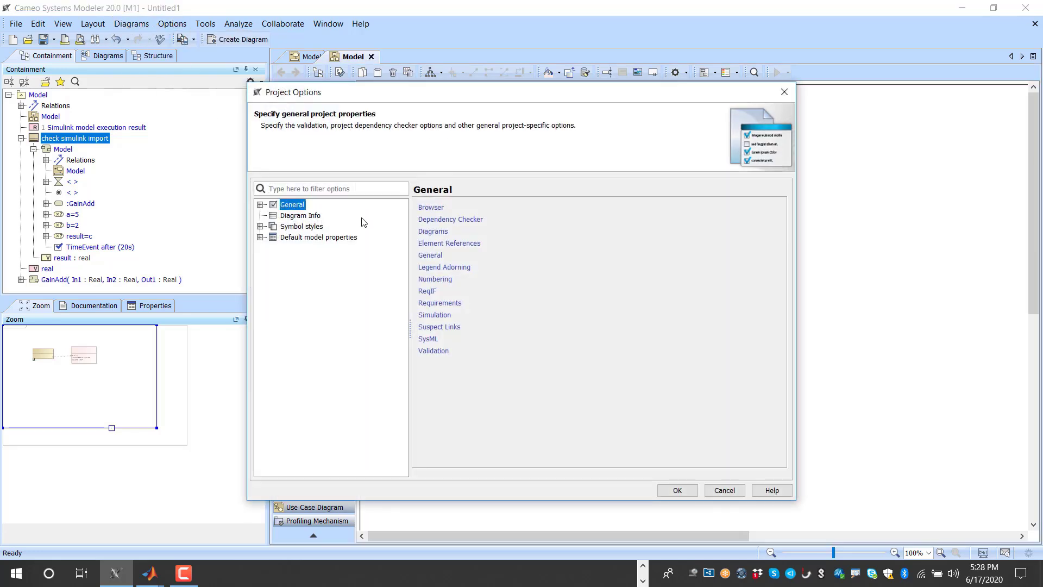
pyautogui.click(430, 256)
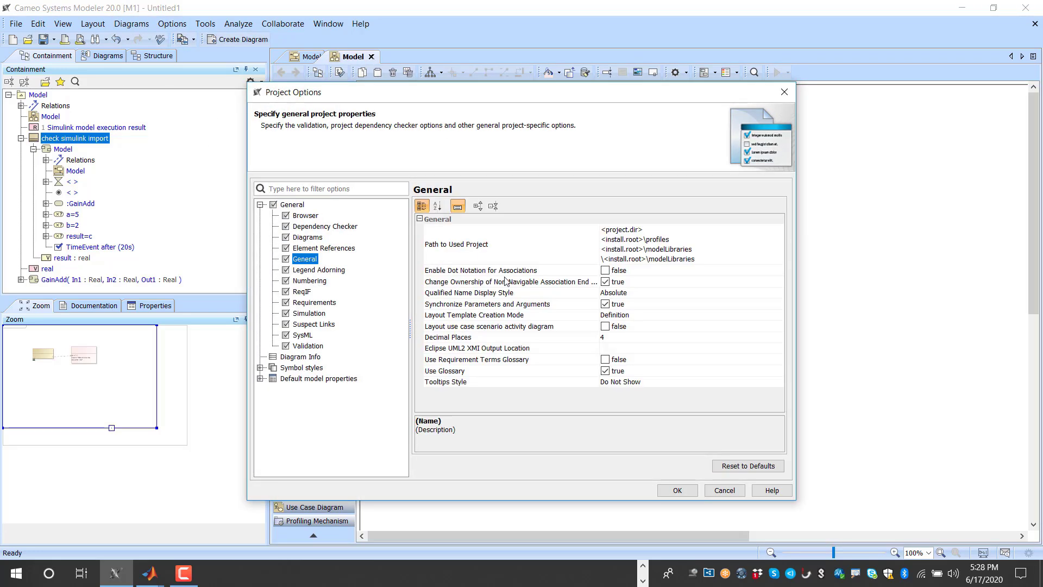
pyautogui.click(605, 370)
pyautogui.click(605, 360)
pyautogui.click(607, 371)
pyautogui.click(663, 489)
pyautogui.click(683, 283)
pyautogui.click(674, 237)
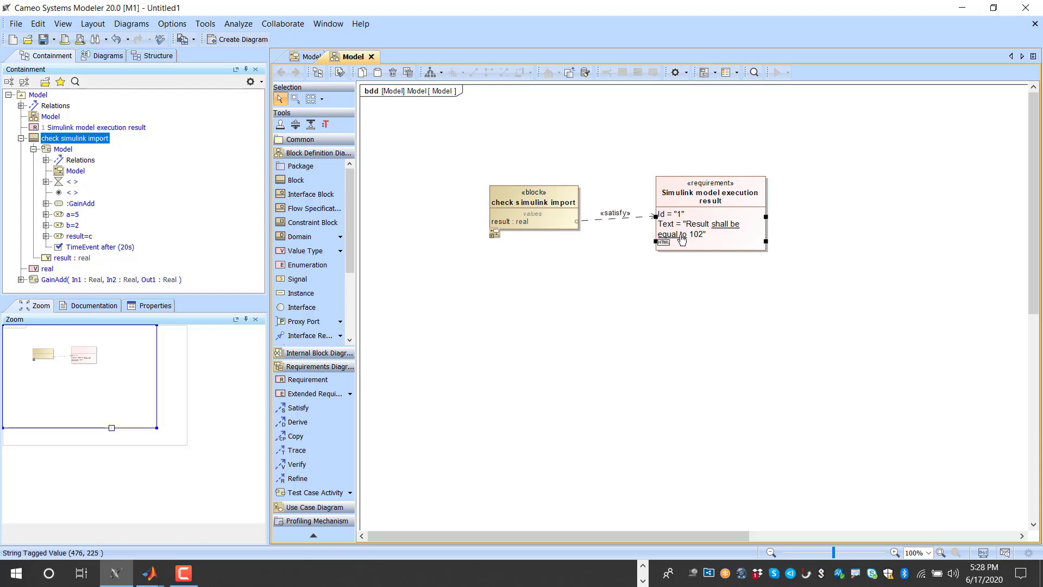
pyautogui.click(638, 269)
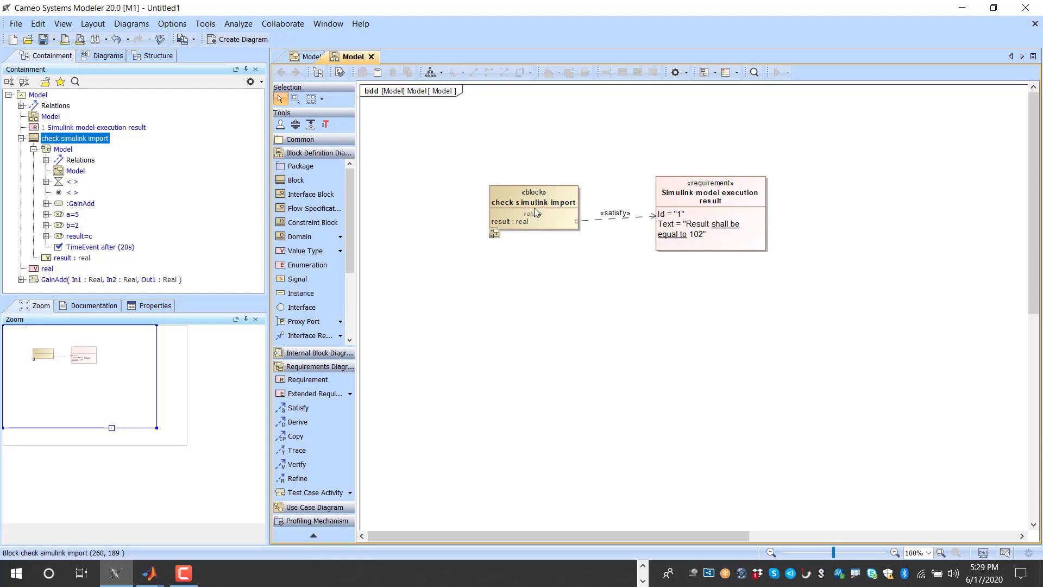
# - Launch a simulation of the check simulink import block, lower the animation speed slightly, and run it
pyautogui.rightClick(541, 205)
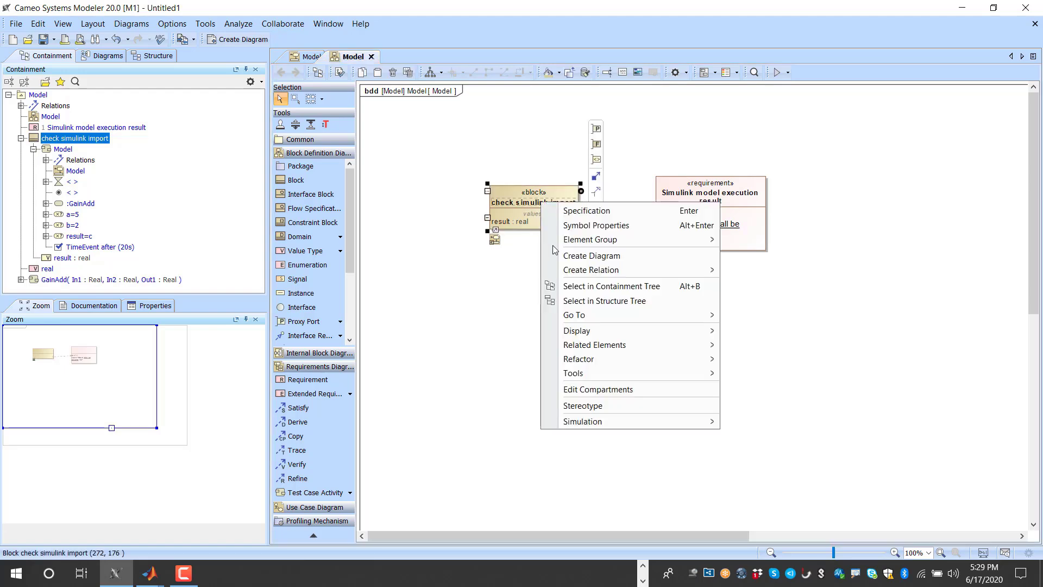
pyautogui.moveTo(701, 422)
pyautogui.click(743, 424)
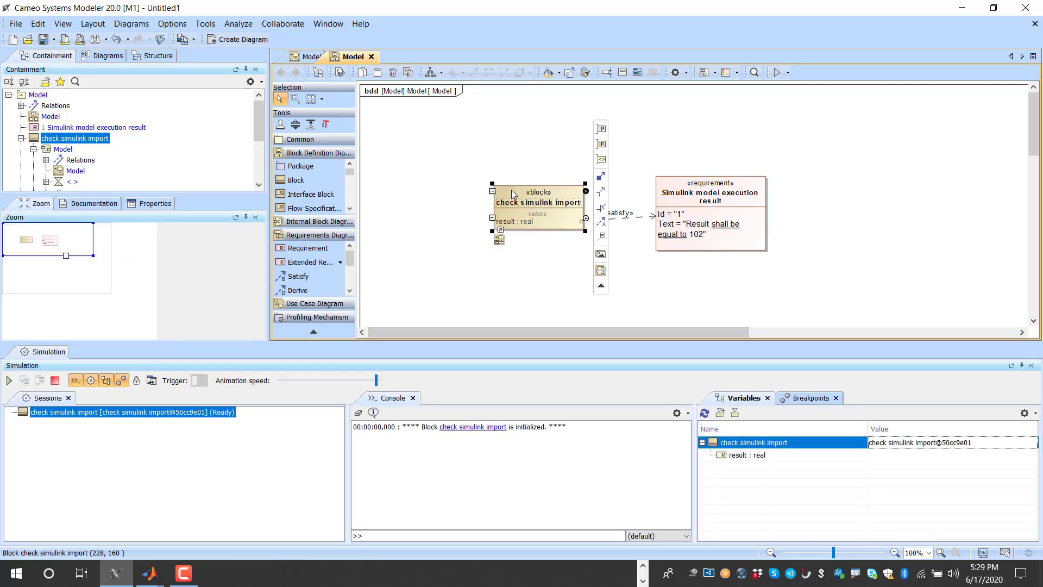
pyautogui.click(362, 385)
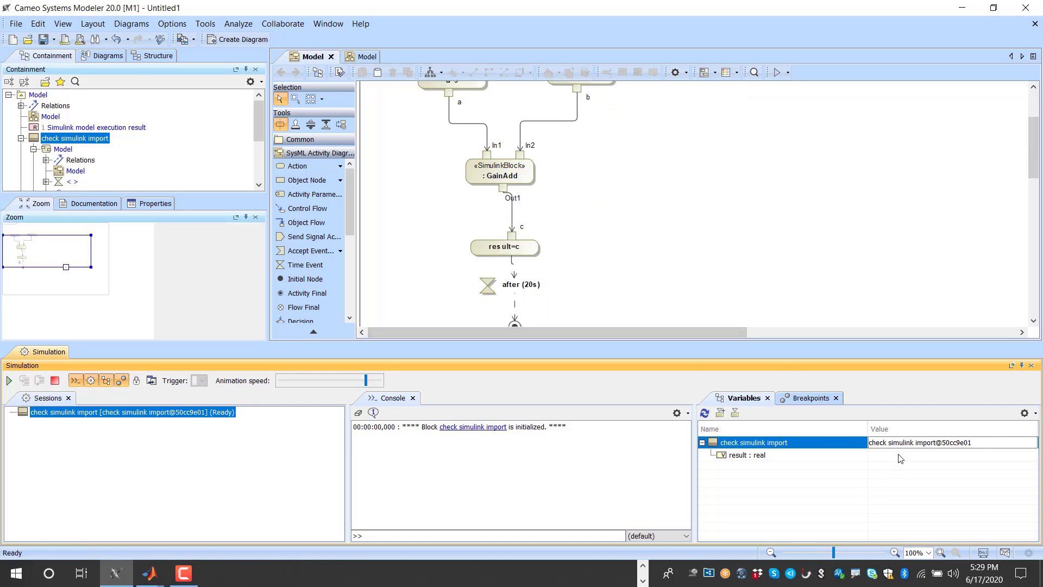
pyautogui.click(8, 380)
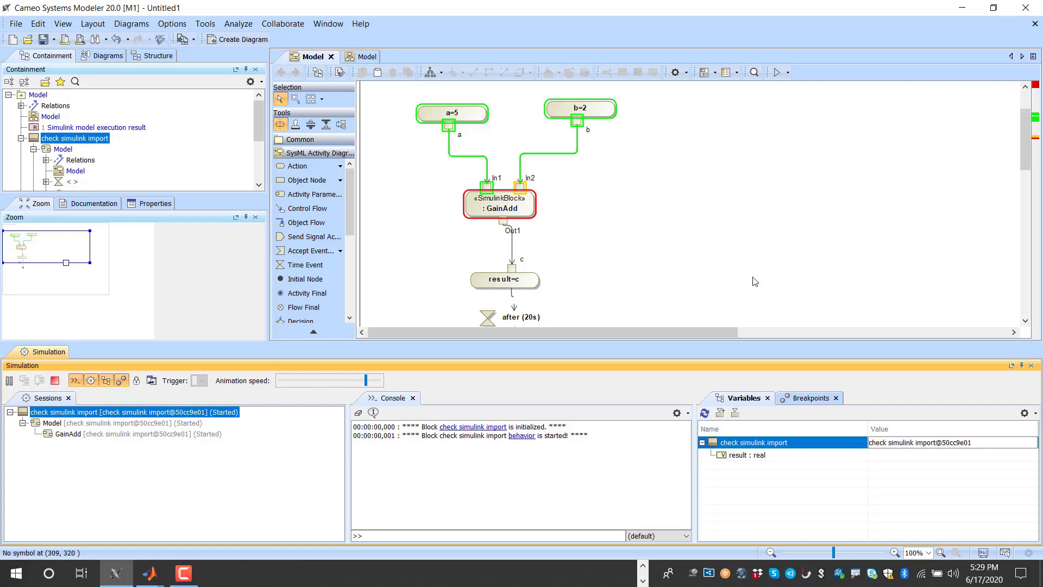
# - Show the simulation time and the Causality column for the simulation variables, and hide both again
pyautogui.click(1025, 412)
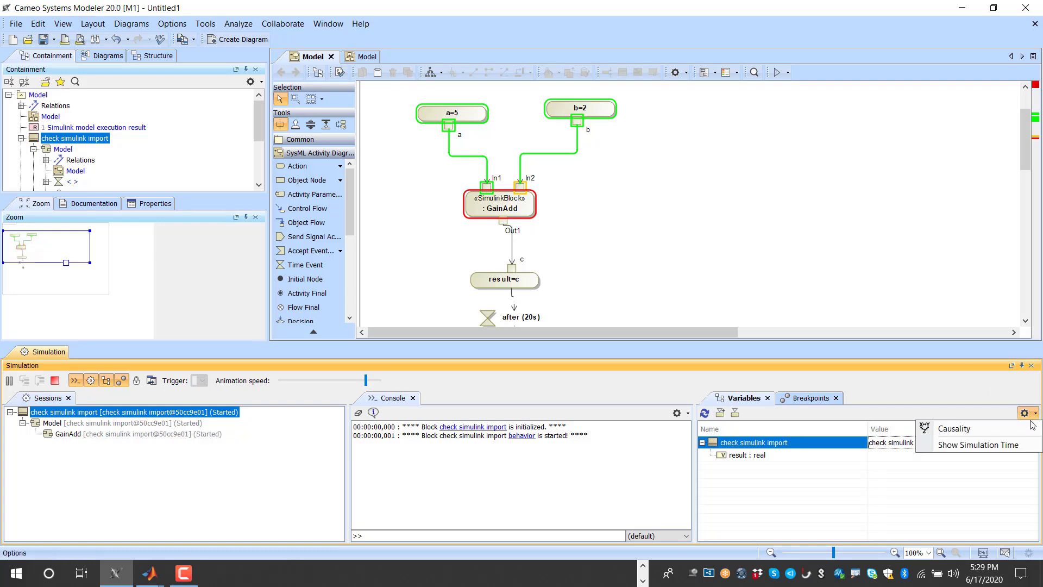
pyautogui.click(1002, 445)
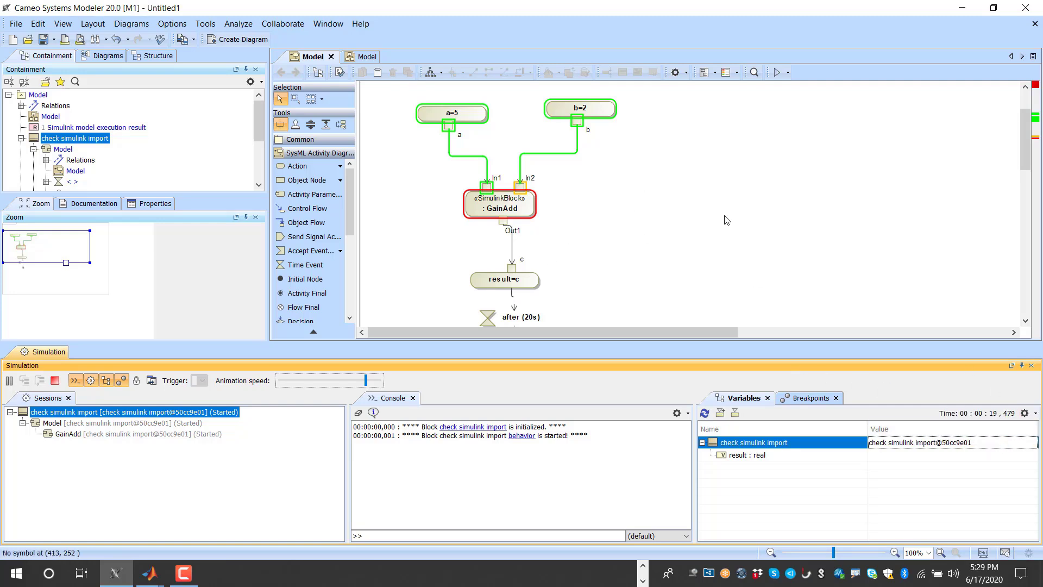
pyautogui.click(1025, 412)
pyautogui.click(1006, 431)
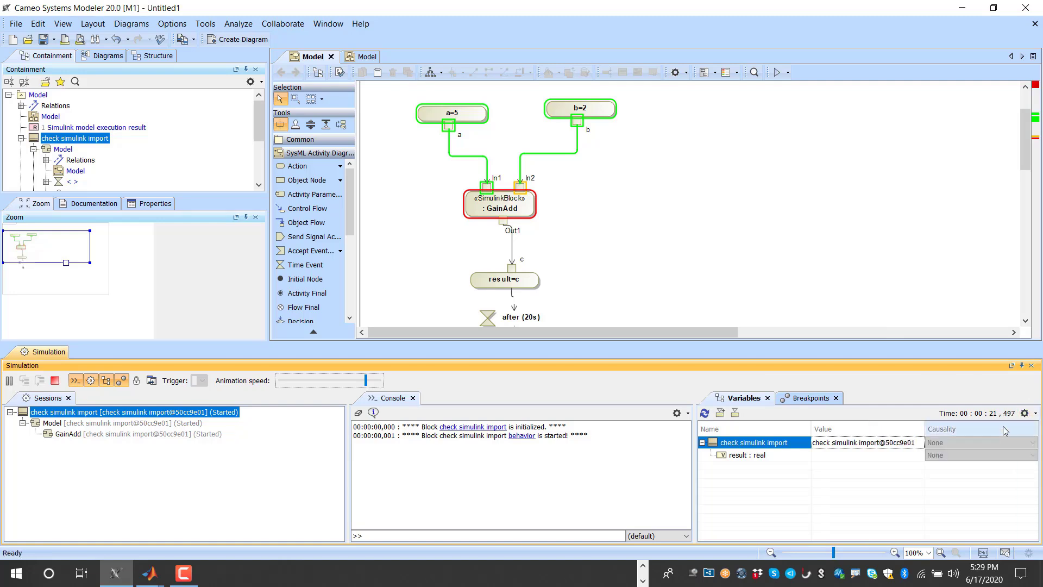
pyautogui.click(1025, 413)
pyautogui.click(951, 428)
pyautogui.click(1025, 412)
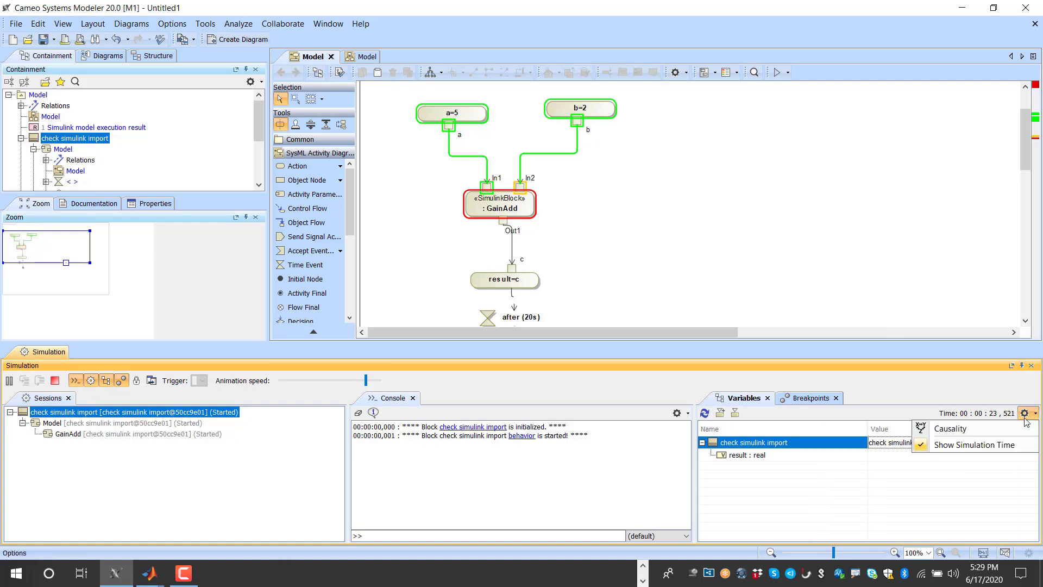
pyautogui.click(977, 444)
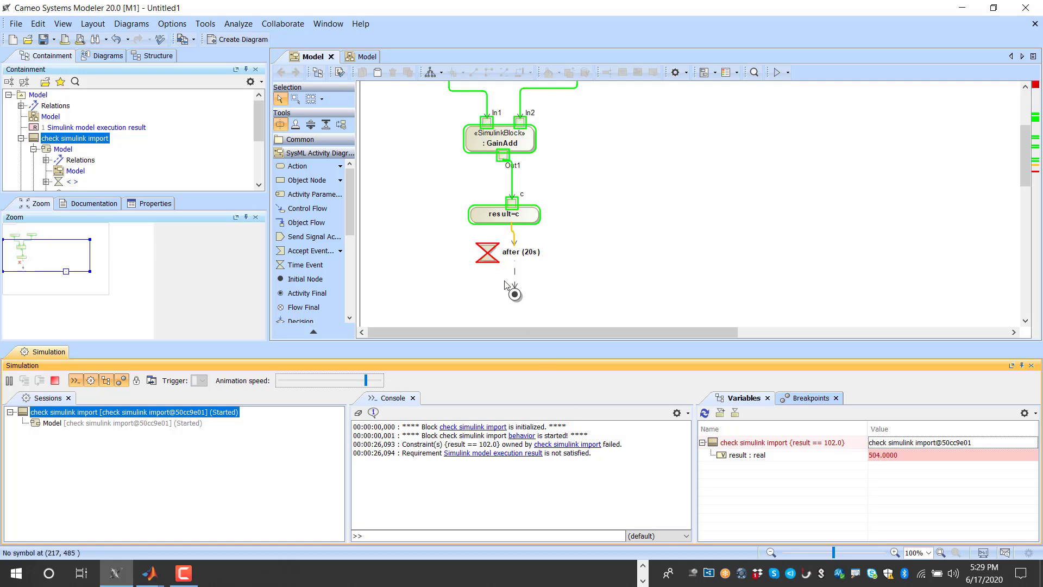
# - Terminate the running simulation and close the Simulation window
pyautogui.scroll(3, 514, 305)
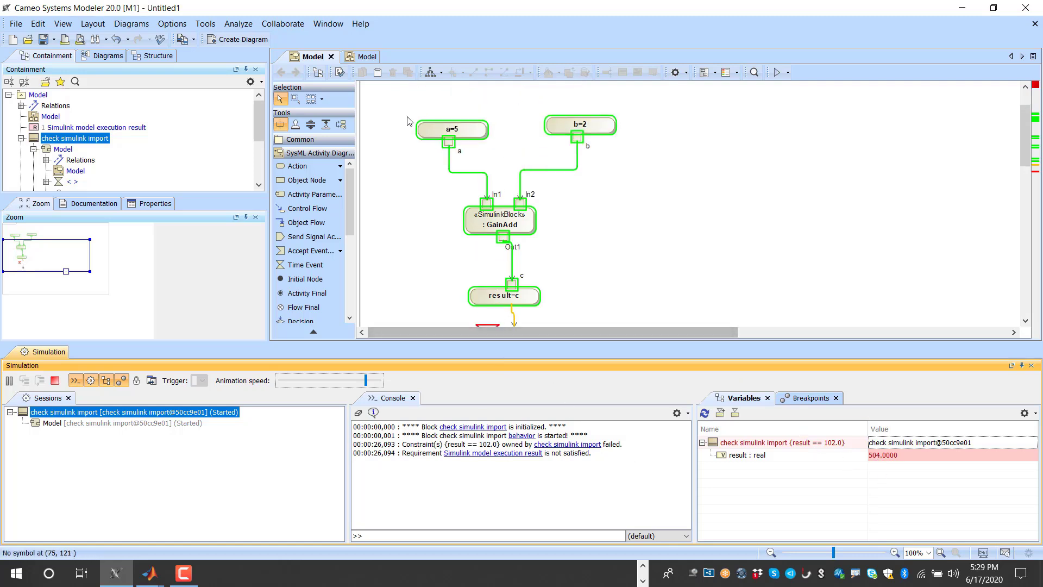
pyautogui.click(55, 380)
pyautogui.click(1031, 365)
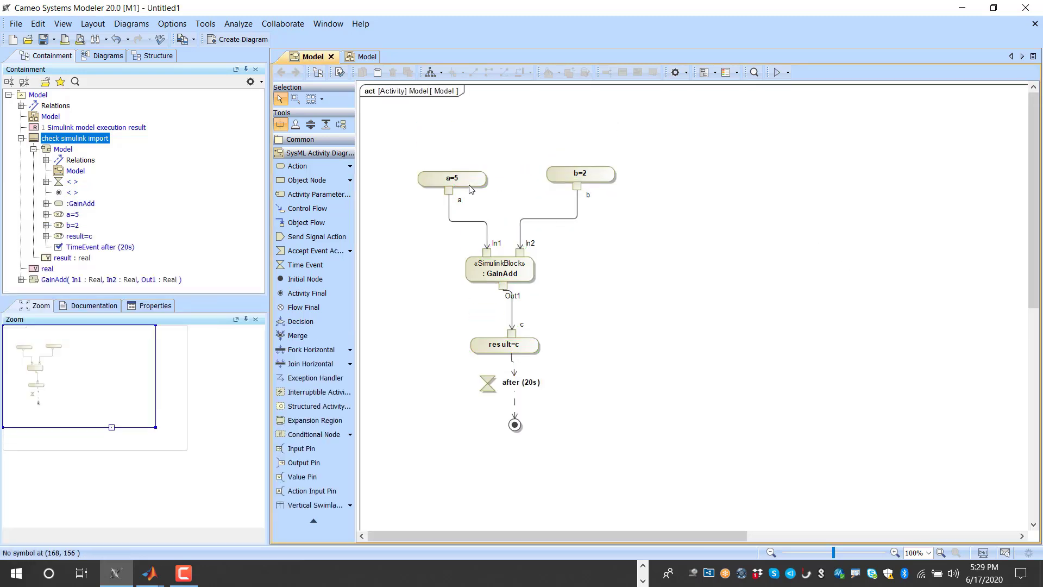
# - Change the activity's two input actions to a=input1 and b=input2, and switch to the block definition diagram
pyautogui.click(448, 182)
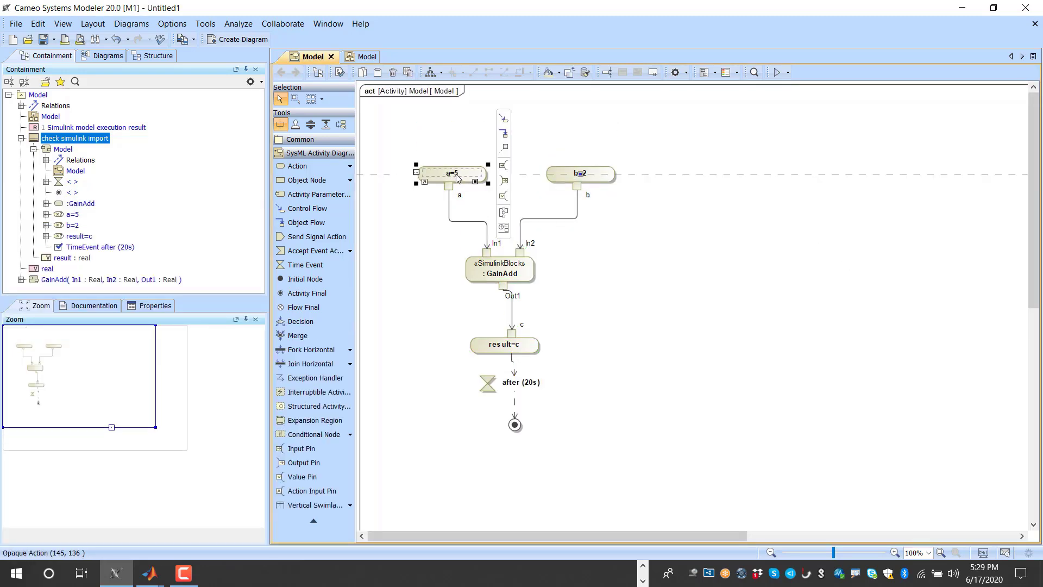
pyautogui.doubleClick(458, 173)
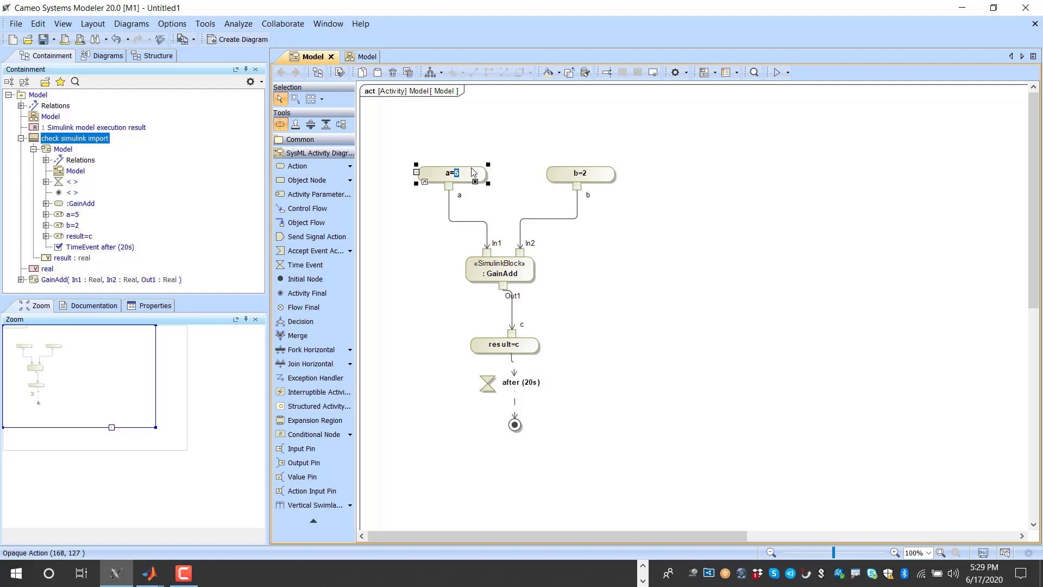
pyautogui.write('inp')
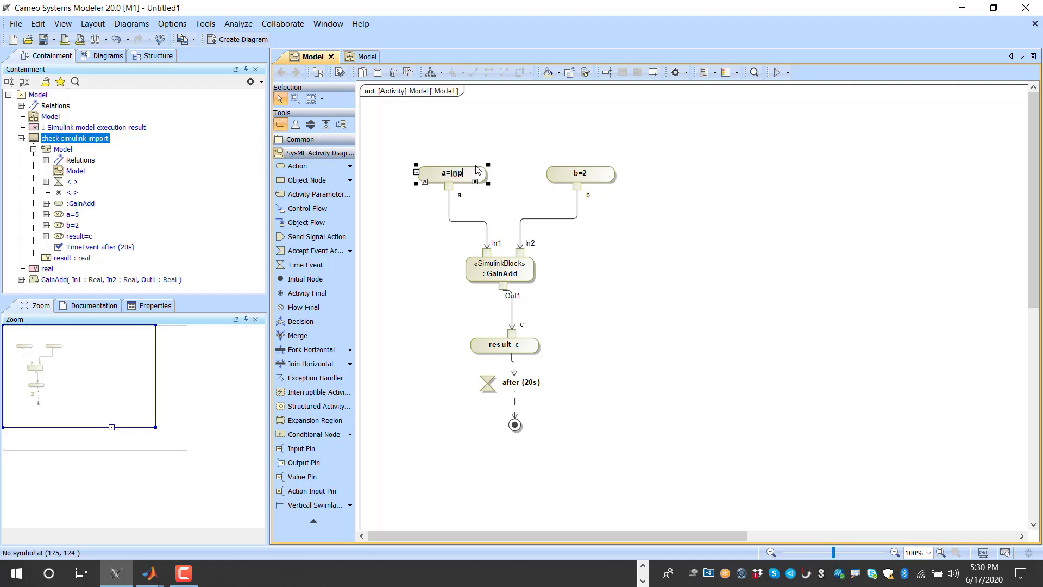
pyautogui.write('ut1')
pyautogui.click(580, 175)
pyautogui.click(582, 172)
pyautogui.click(588, 173)
pyautogui.write('input2')
pyautogui.click(792, 474)
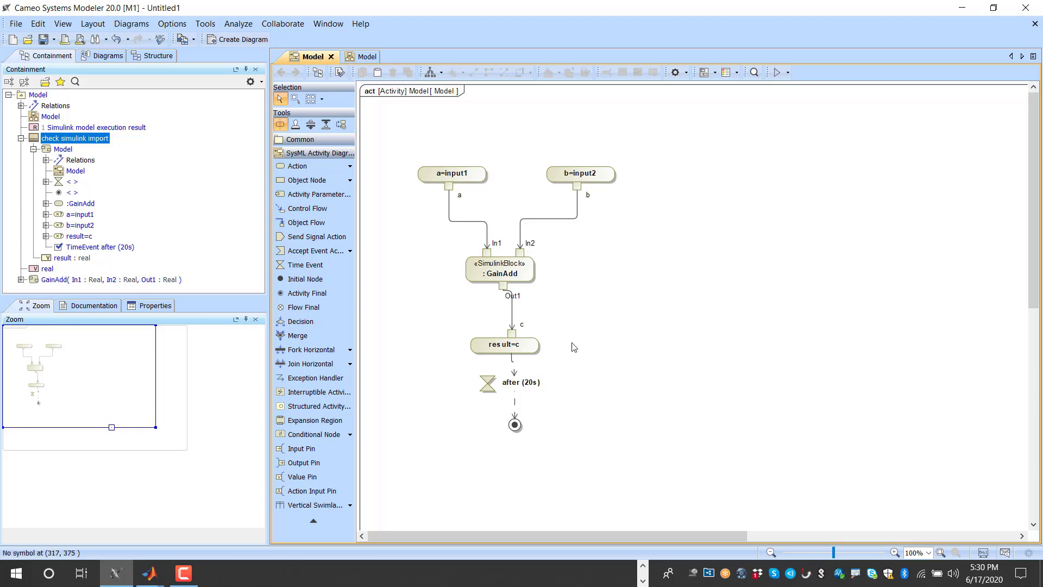
pyautogui.click(363, 56)
# - Try to duplicate the result value property within the check simulink import block
pyautogui.click(502, 232)
pyautogui.moveTo(502, 233); pyautogui.dragTo(512, 213)
pyautogui.click(505, 221)
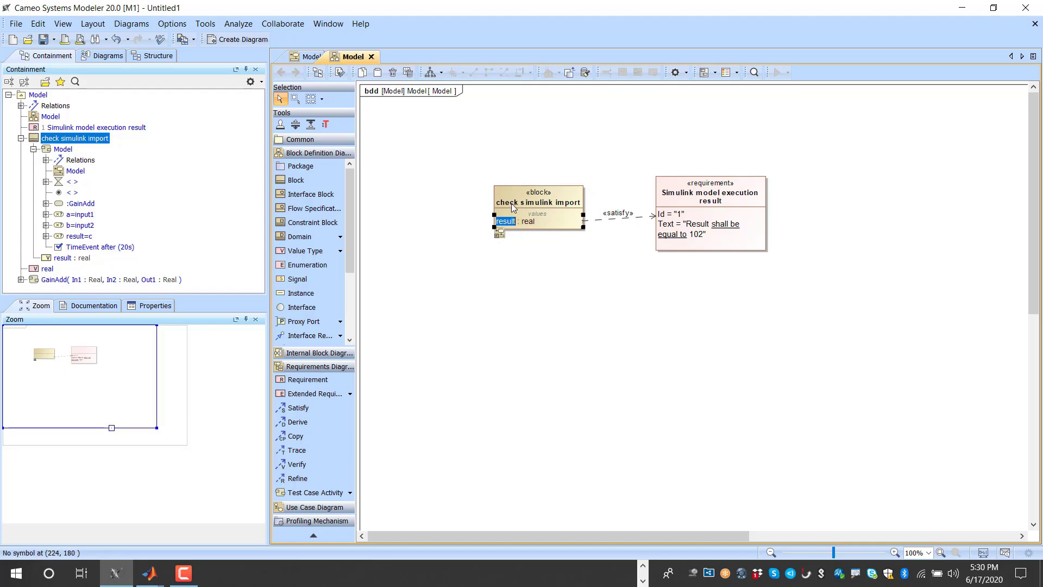
pyautogui.click(59, 259)
pyautogui.click(62, 138)
pyautogui.hotkey('ctrl', 'v')
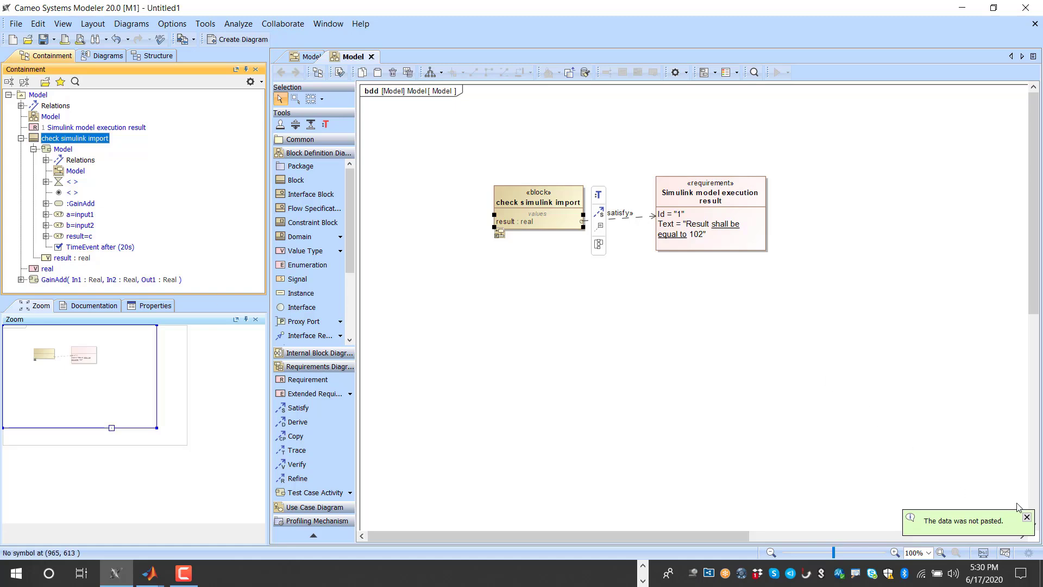
pyautogui.click(78, 225)
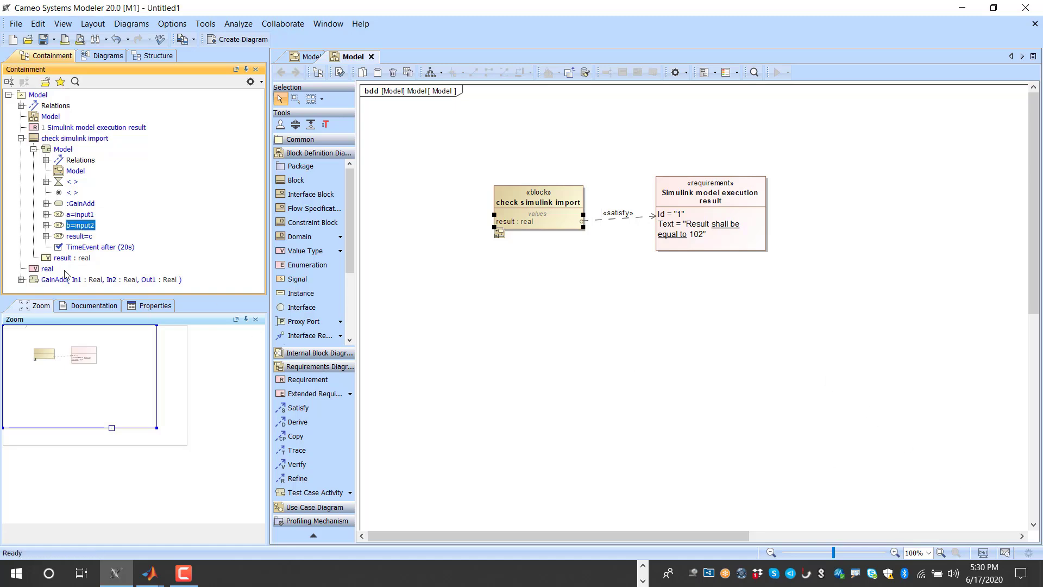
pyautogui.click(63, 259)
# - Add a value property of type real with default value 1 to the check simulink import block, and name it input1
pyautogui.click(556, 197)
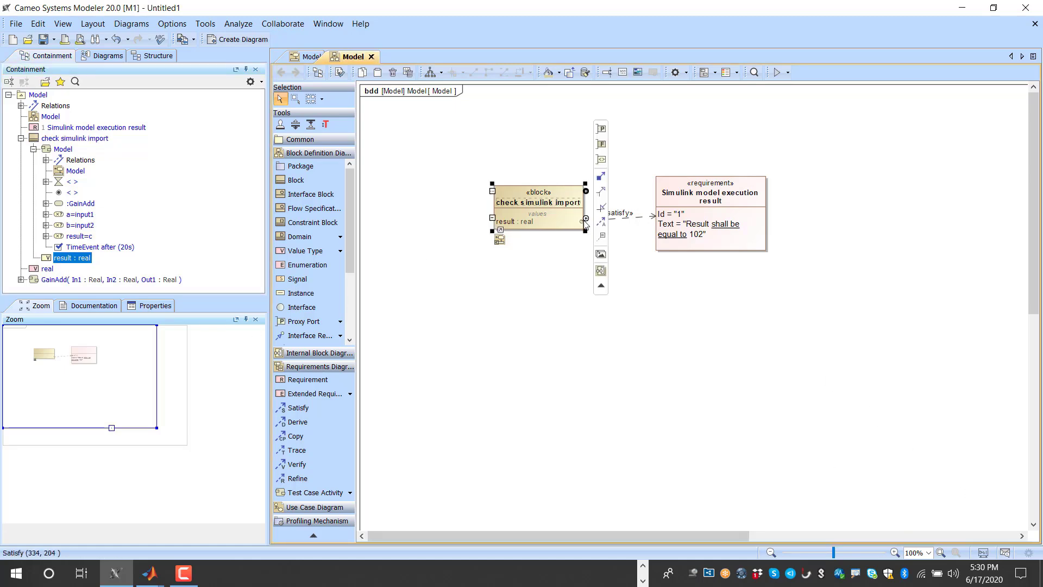
pyautogui.click(585, 220)
pyautogui.press('BackSpace')
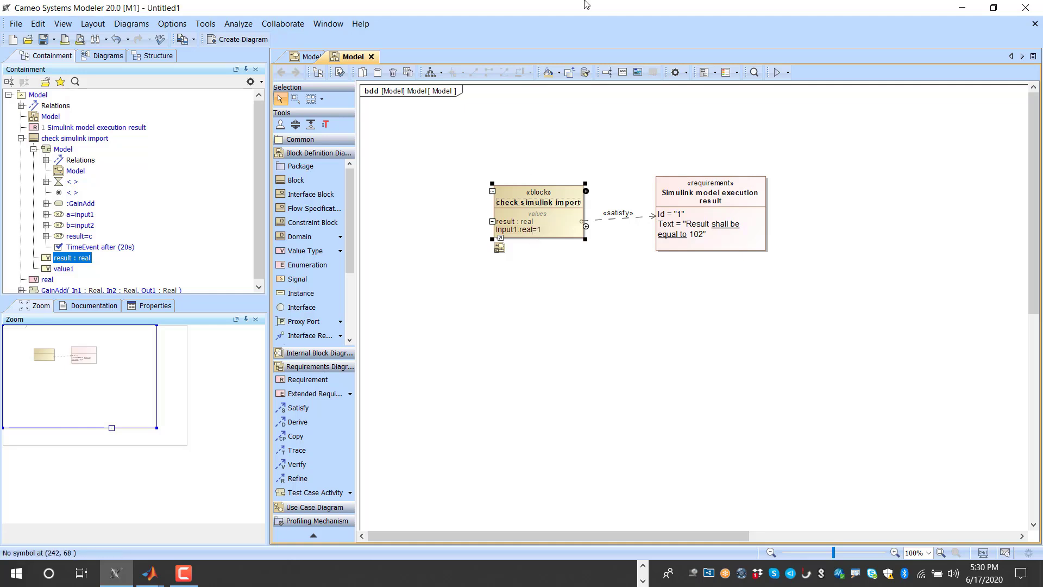
pyautogui.click(299, 199)
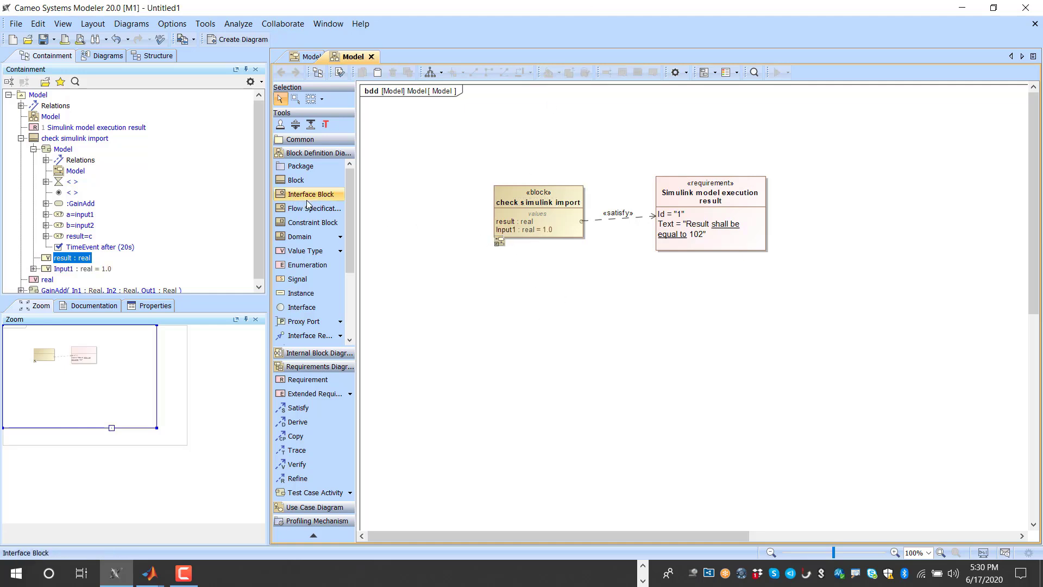
pyautogui.click(498, 234)
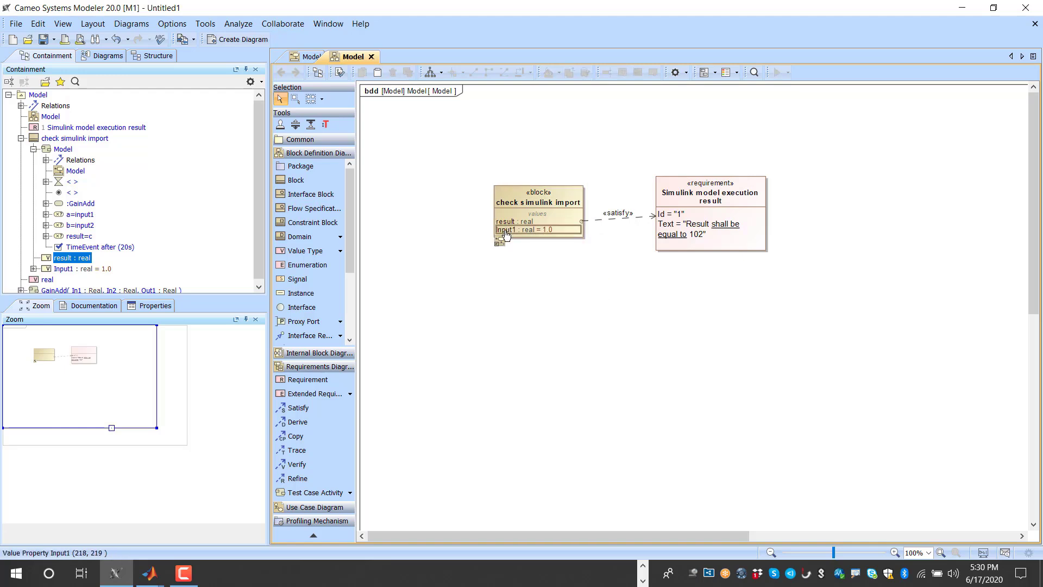
pyautogui.click(501, 233)
pyautogui.click(501, 233)
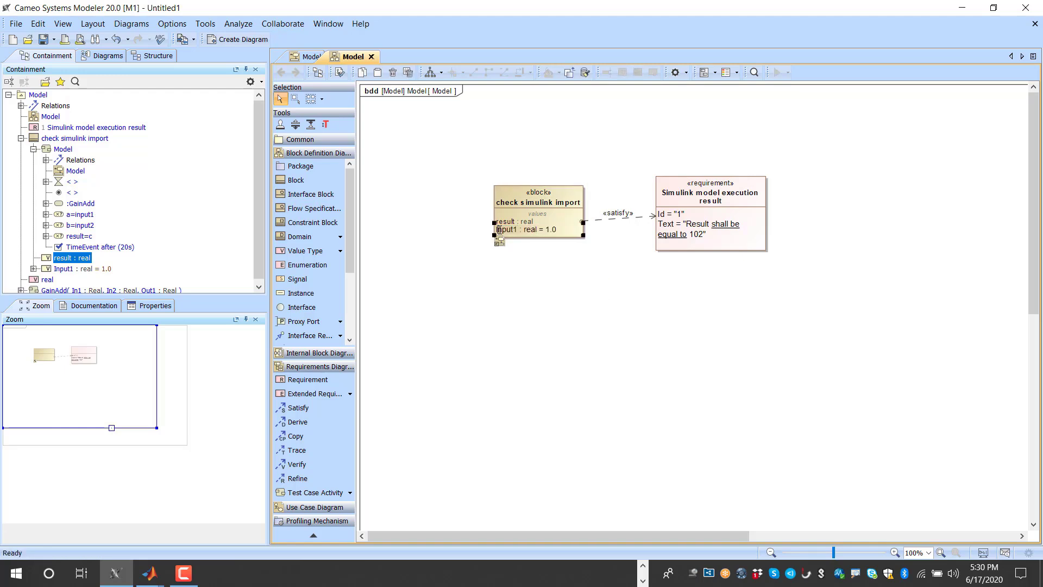
pyautogui.click(563, 247)
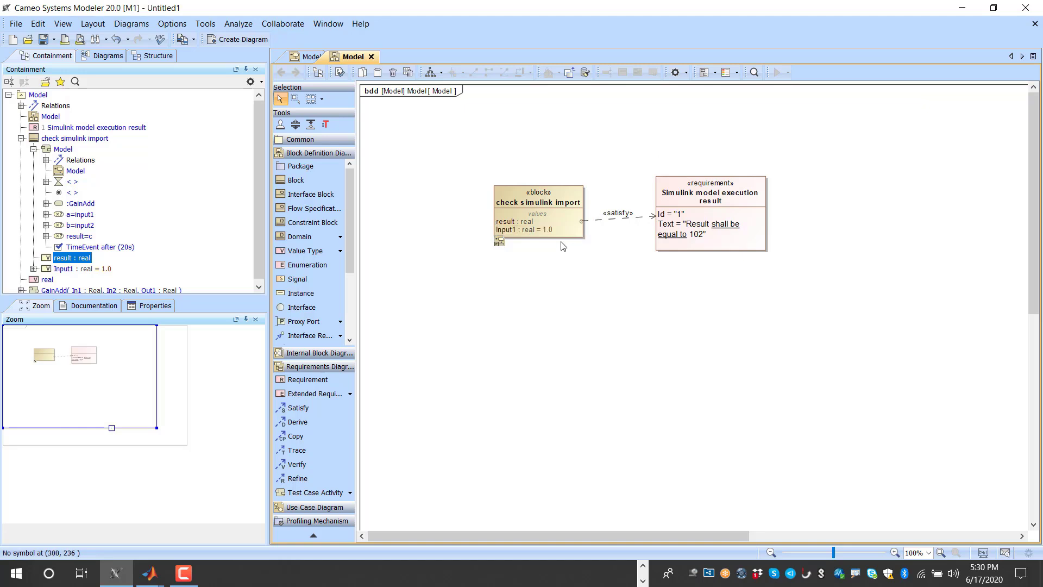
# - Duplicate the input1 value property within the check simulink import block as input2
pyautogui.click(60, 270)
pyautogui.click(43, 138)
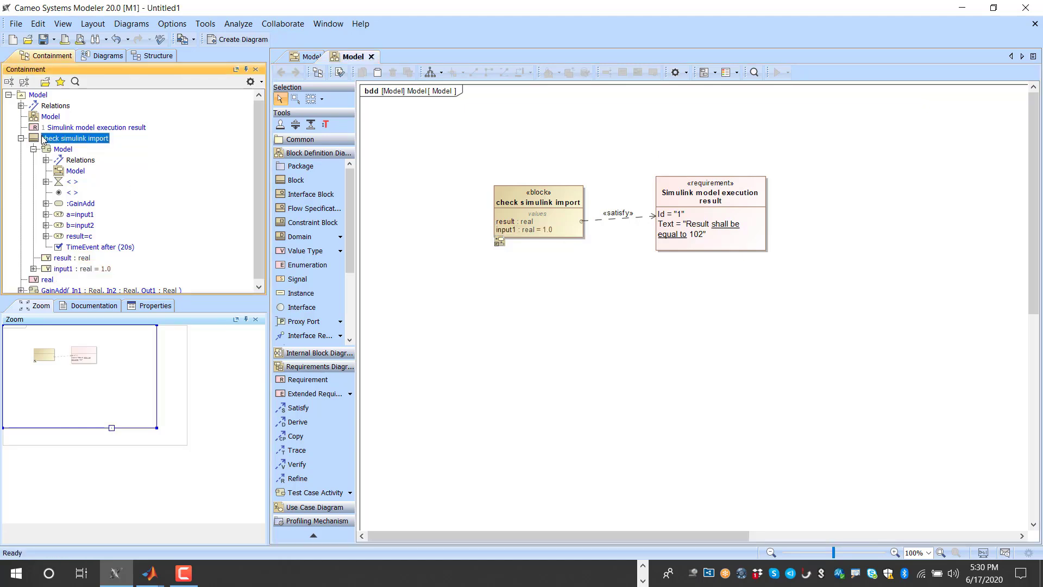
pyautogui.hotkey('ctrl', 'v')
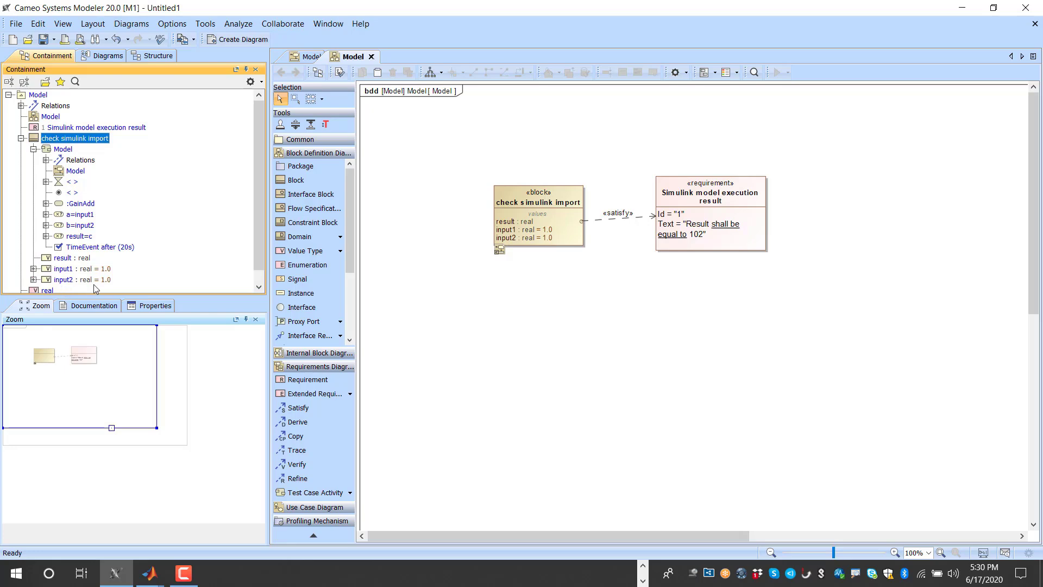
# - Run a simulation of the check simulink import block and examine the executed activity from its input actions down to the time event
pyautogui.rightClick(549, 213)
pyautogui.moveTo(679, 426)
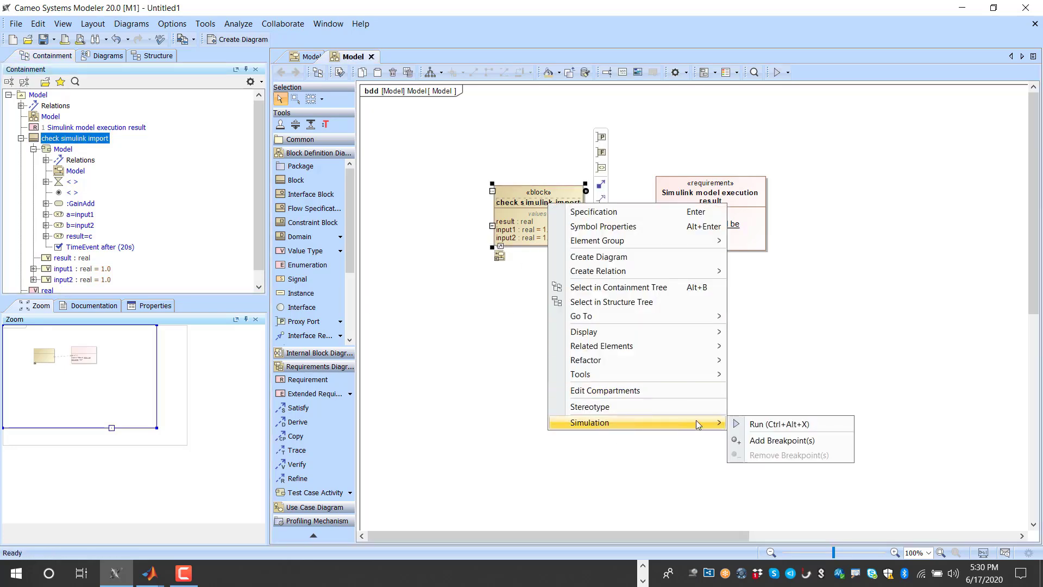
pyautogui.click(753, 424)
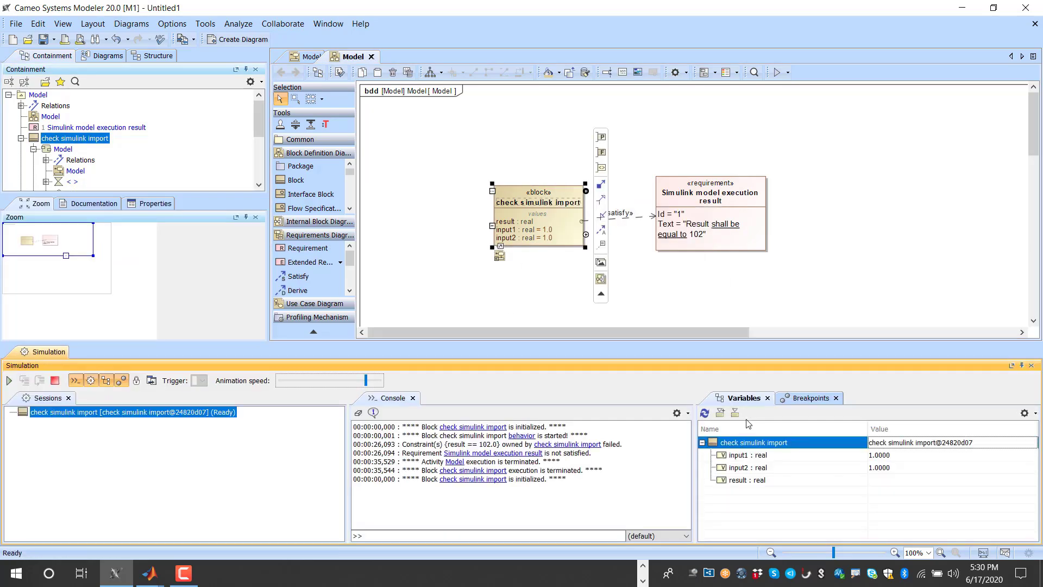
pyautogui.click(8, 380)
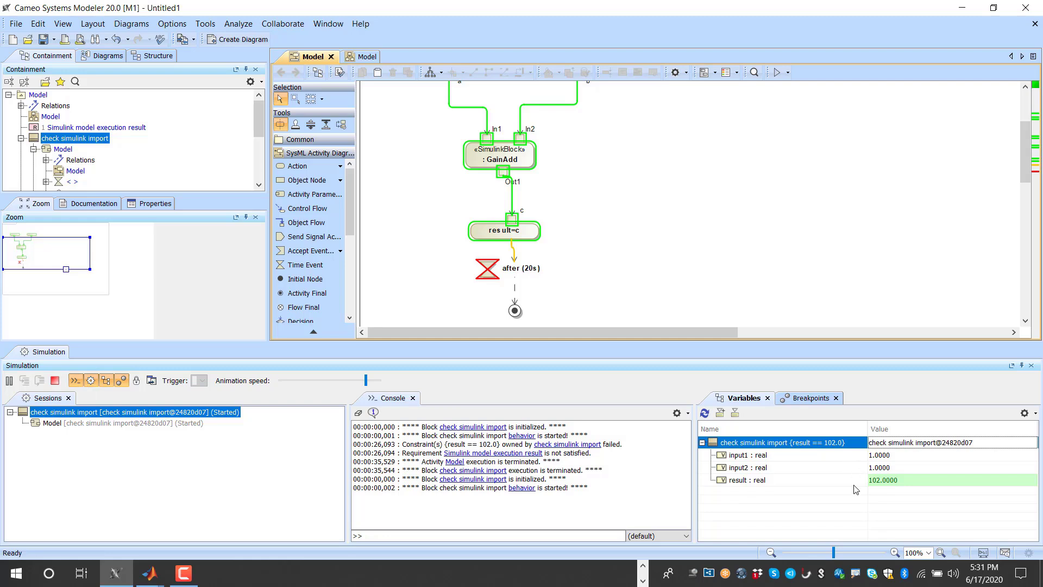
pyautogui.scroll(3, 614, 302)
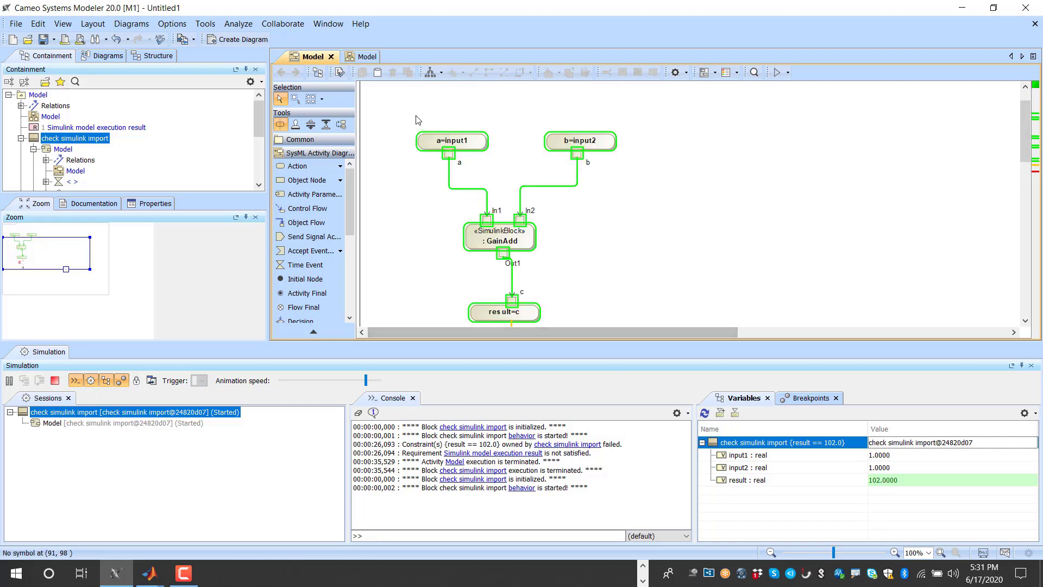
pyautogui.scroll(-5, 546, 211)
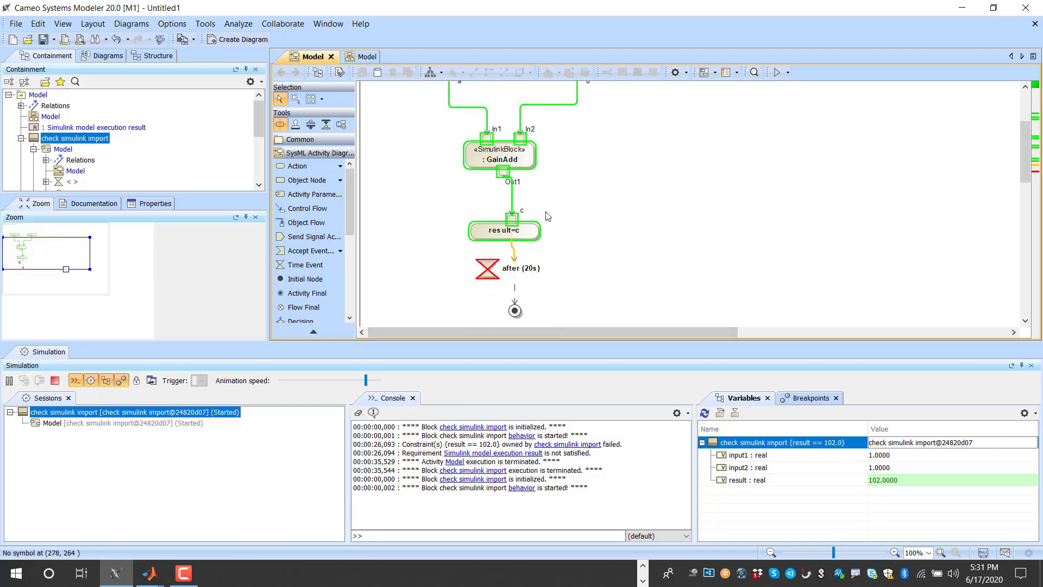
pyautogui.scroll(3, 530, 147)
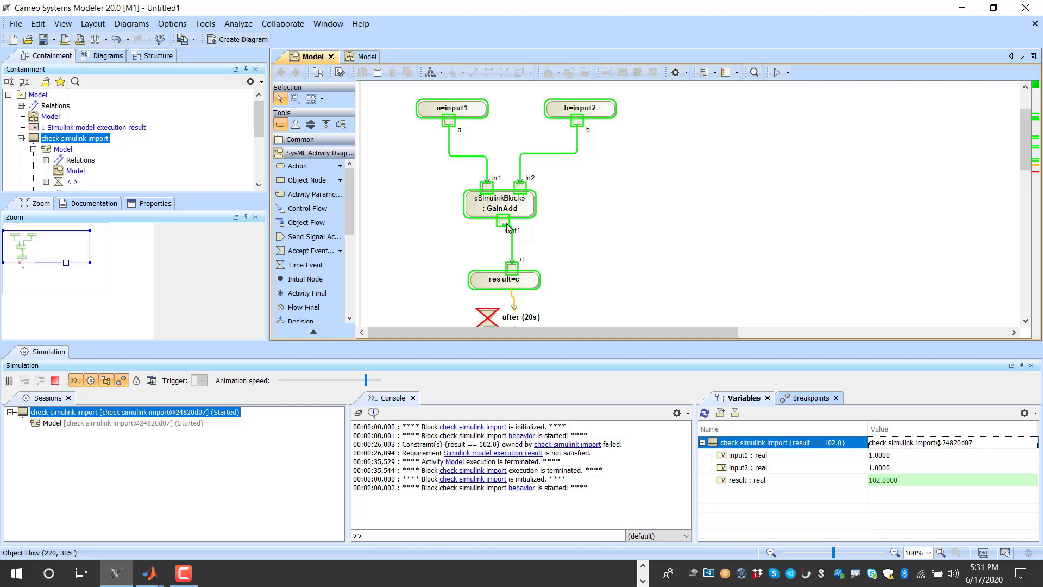
# - Add an unnamed opaque action to the activity beside the GainAdd action, below and to the right of b=input2
pyautogui.click(340, 166)
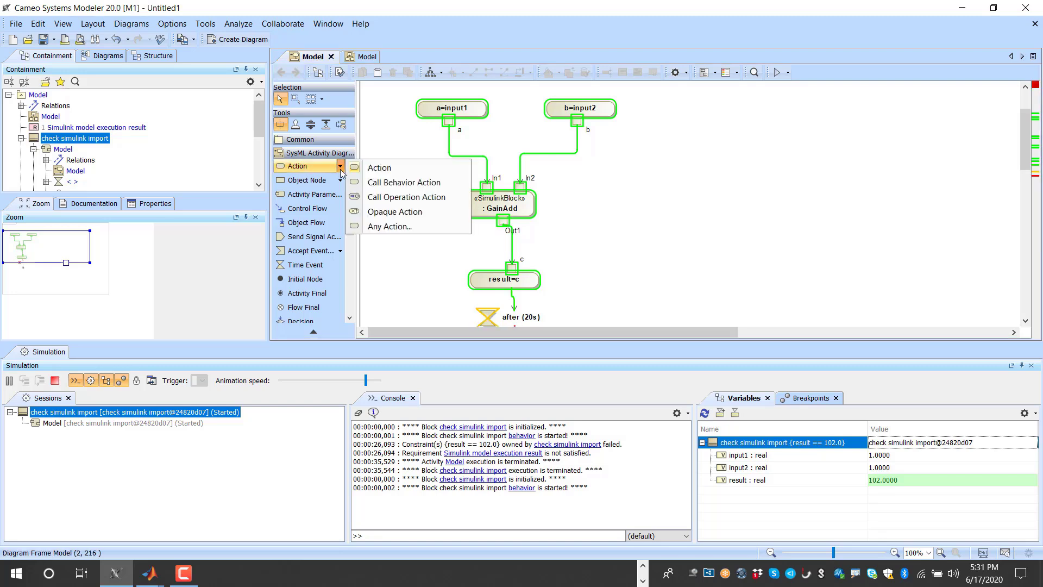
pyautogui.click(405, 212)
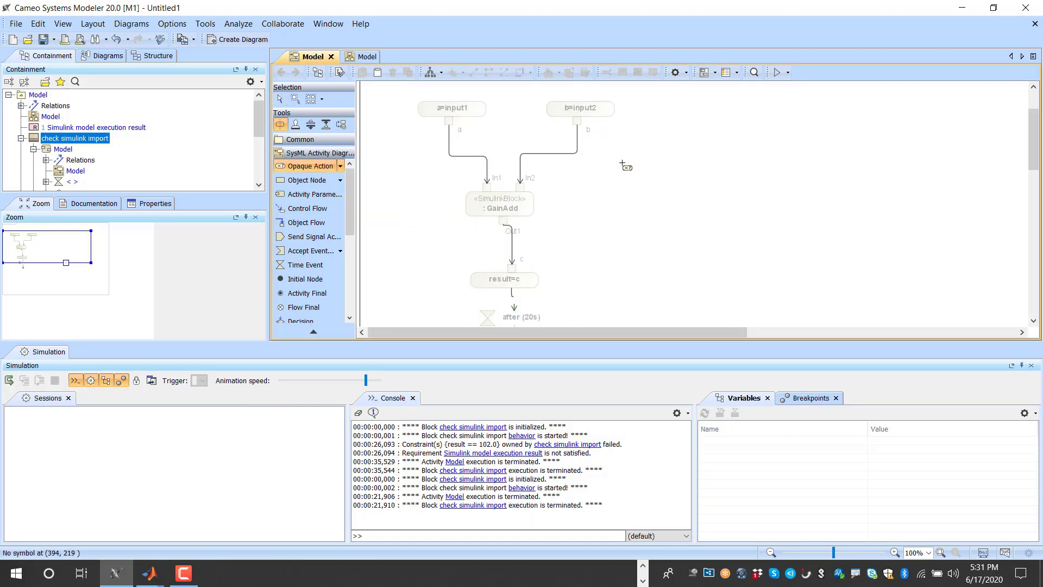
pyautogui.click(610, 172)
pyautogui.moveTo(646, 183); pyautogui.dragTo(644, 208)
pyautogui.click(589, 171)
# - Draw object flows from output pins a and b to the new opaque action
pyautogui.click(450, 125)
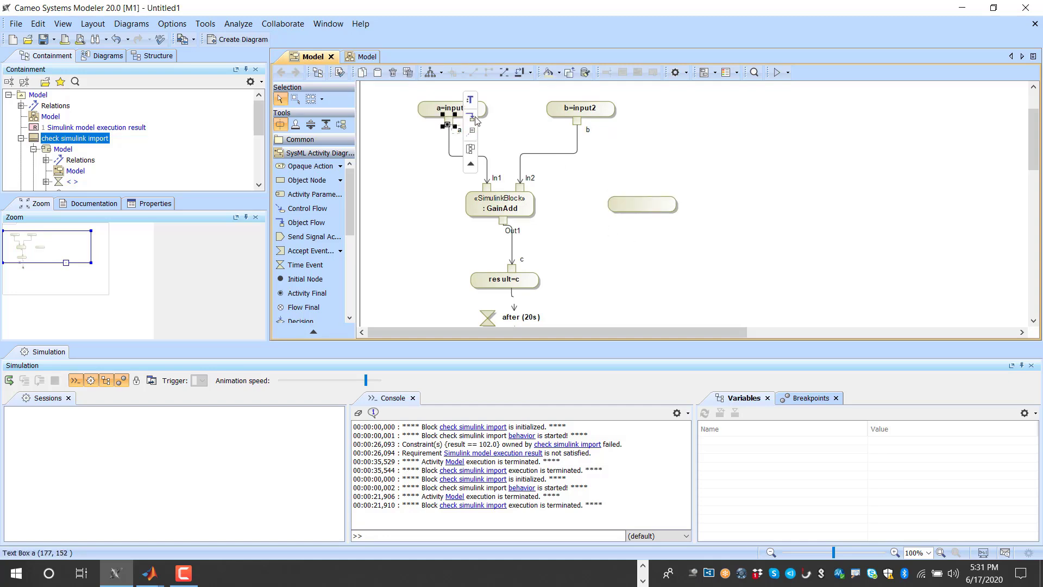
pyautogui.click(471, 116)
pyautogui.click(627, 192)
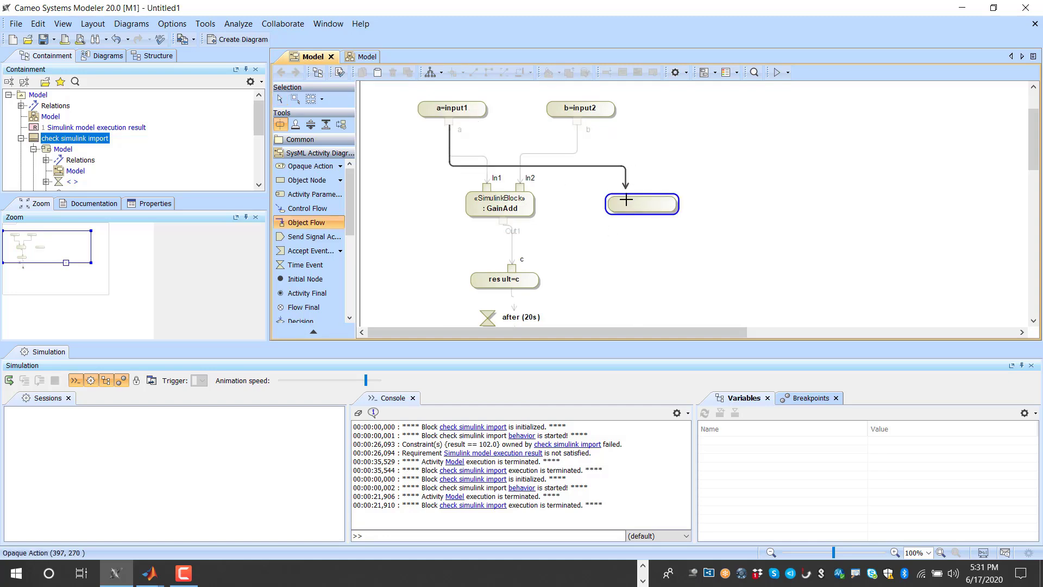
pyautogui.click(577, 123)
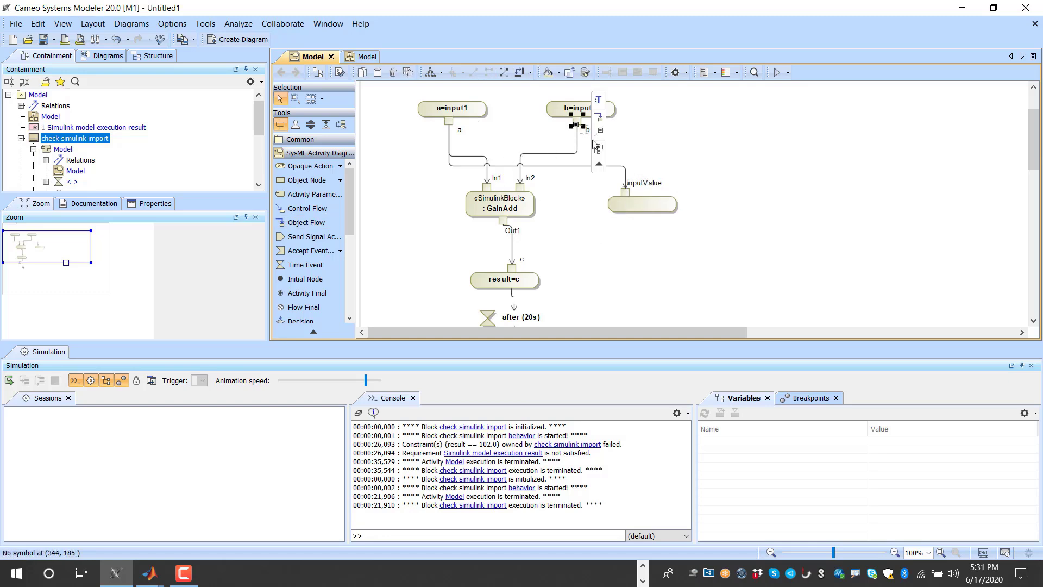
pyautogui.click(598, 116)
pyautogui.click(655, 213)
# - Set the body of the unnamed opaque action beside GainAdd to c=a*100+b*2
pyautogui.click(652, 209)
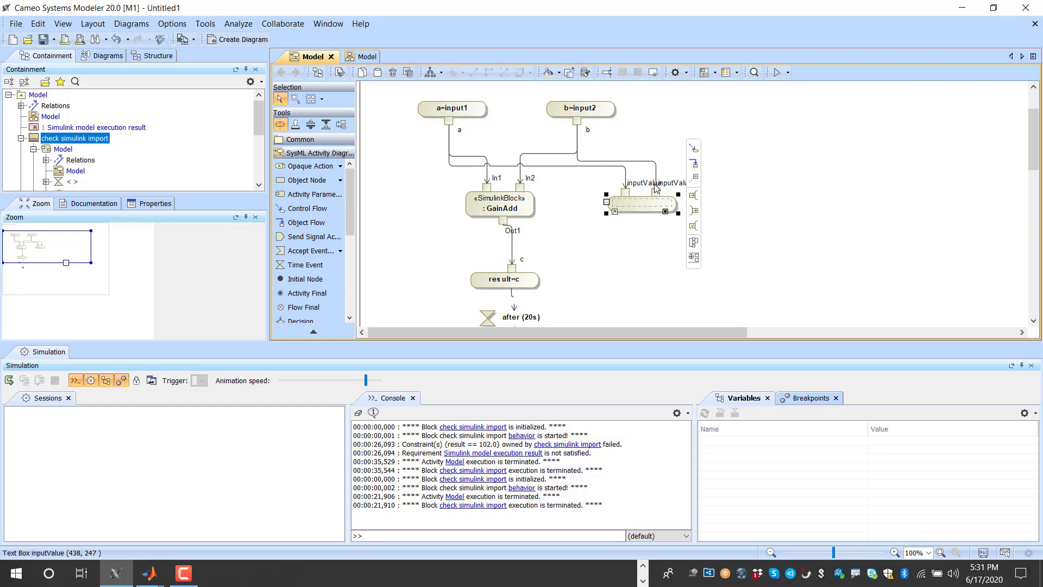
pyautogui.write('c=')
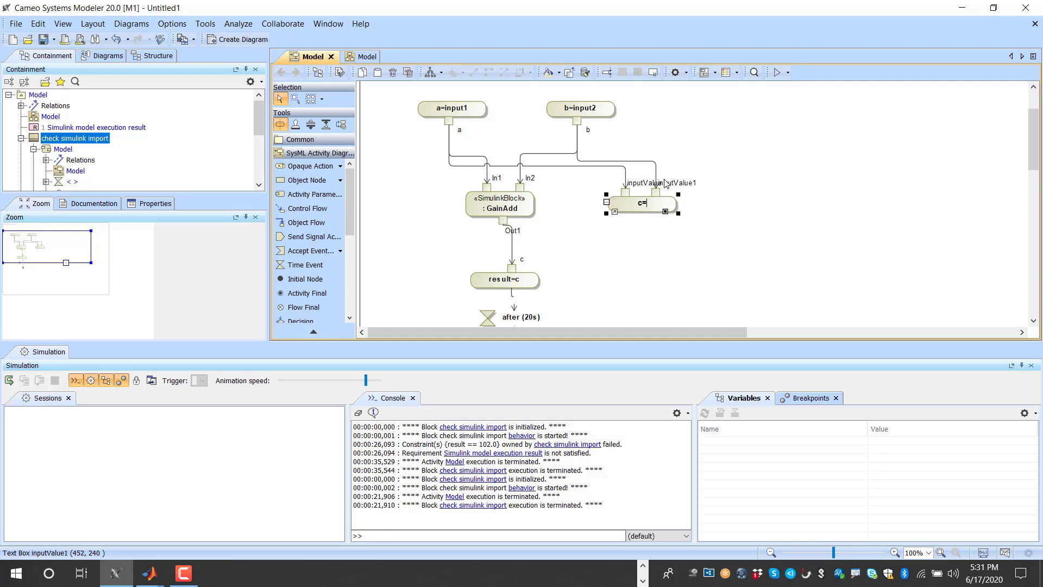
pyautogui.write('a*1')
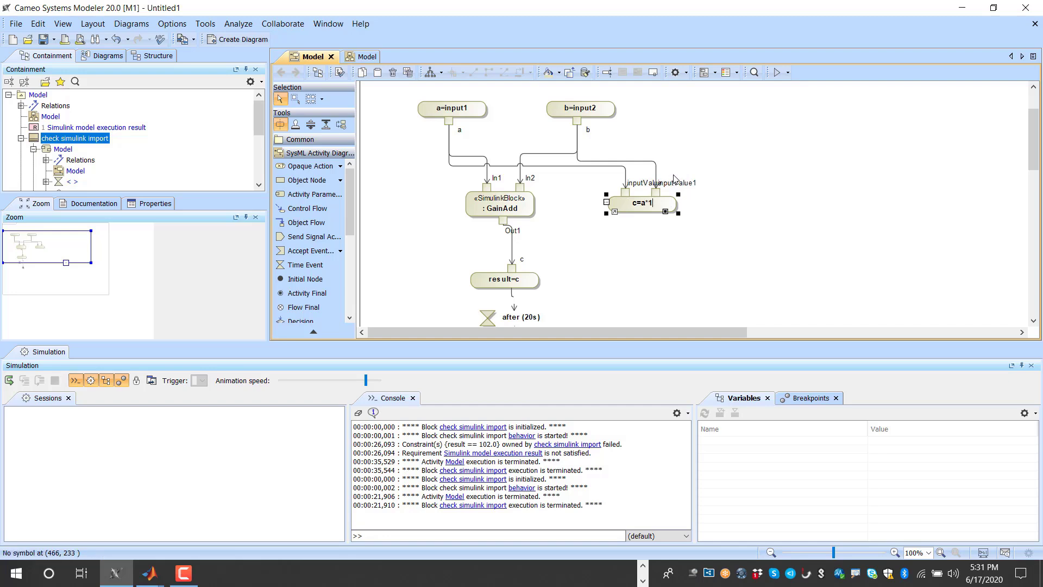
pyautogui.write('00+b*2')
pyautogui.click(707, 247)
# - Rename the two input pins of the c=a*100+b*2 action as a and b
pyautogui.click(640, 185)
pyautogui.click(641, 187)
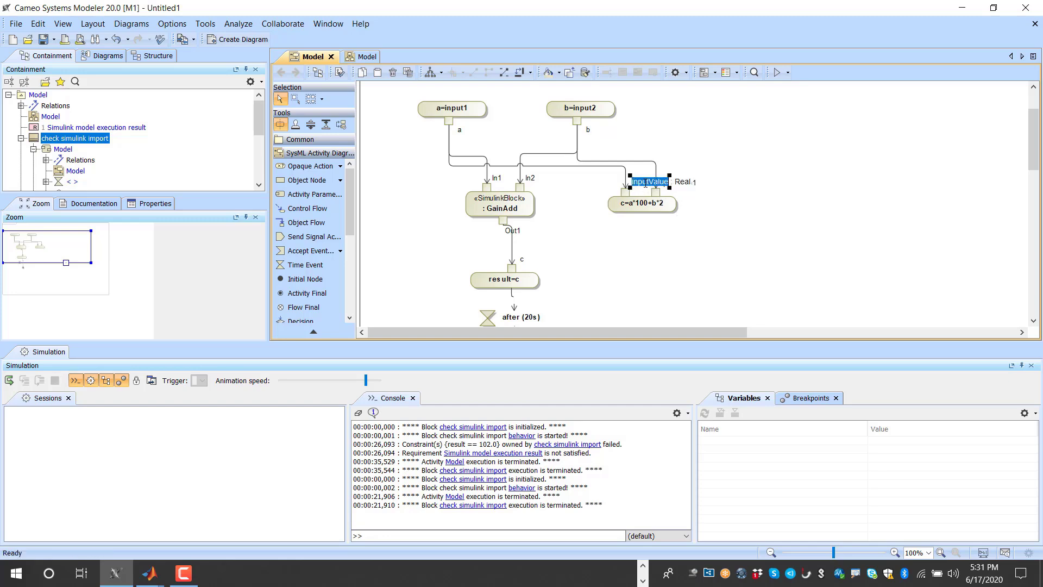
pyautogui.write('a')
pyautogui.click(642, 264)
pyautogui.click(692, 183)
pyautogui.click(682, 183)
pyautogui.write('b')
pyautogui.press('Return')
# - Add an output pin to the c=a*100+b*2 action and move it to the action's lower edge
pyautogui.click(679, 213)
pyautogui.click(694, 211)
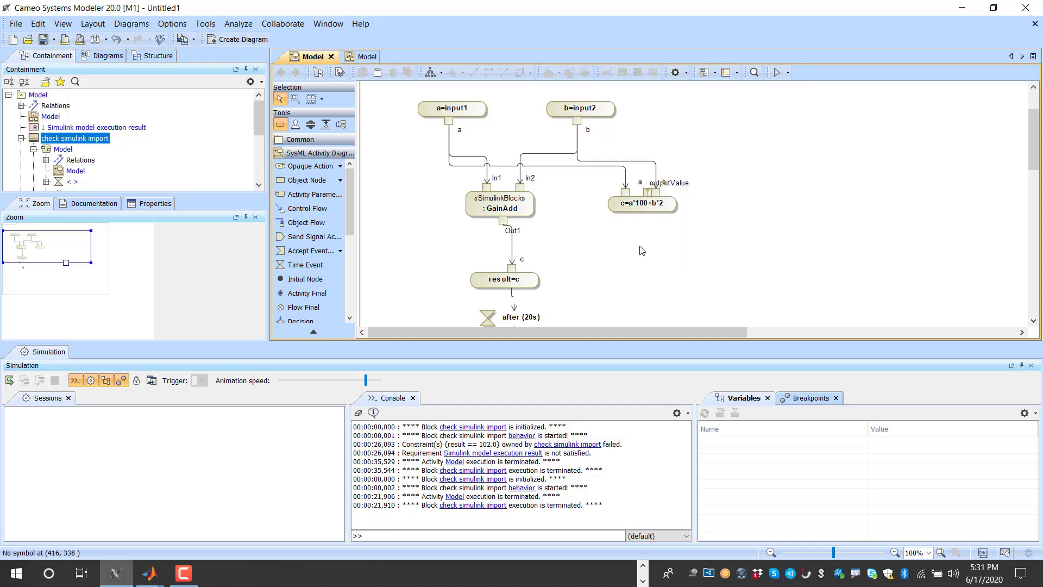
pyautogui.moveTo(646, 199); pyautogui.dragTo(645, 217)
pyautogui.scroll(-3, 643, 232)
pyautogui.scroll(2, 644, 234)
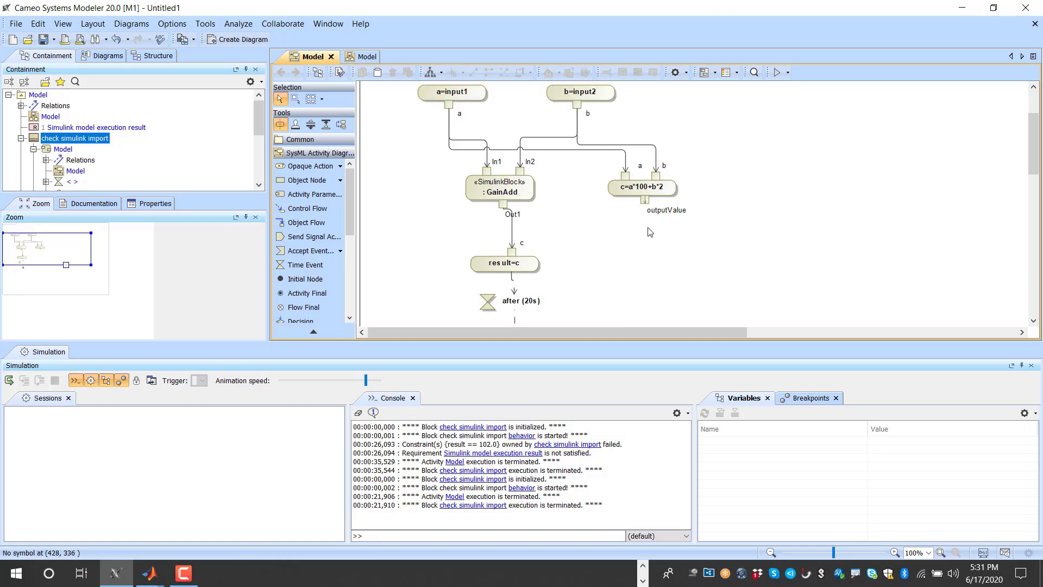
# - Add an opaque action with the body result2=c below the c=a*100+b*2 action
pyautogui.click(310, 166)
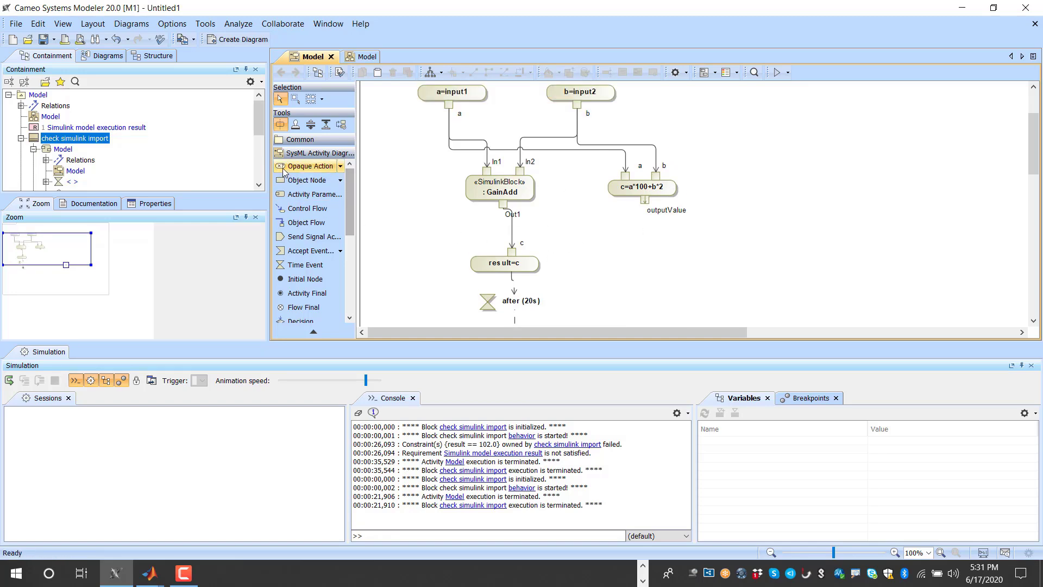
pyautogui.click(621, 249)
pyautogui.write('result')
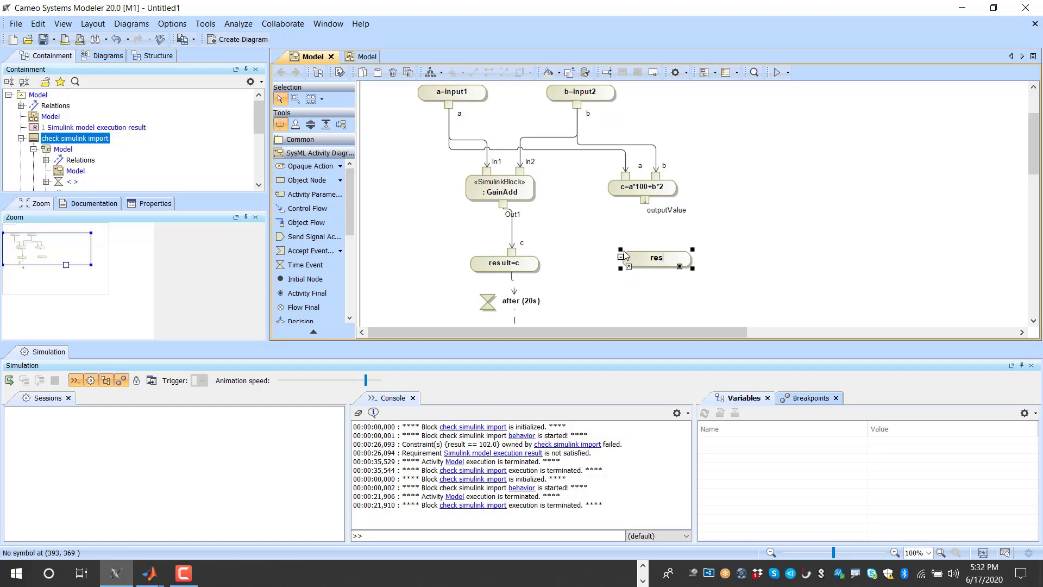
pyautogui.press('BackSpace')
pyautogui.press('BackSpace')
pyautogui.press('BackSpace')
pyautogui.write('lt2=c')
pyautogui.click(645, 207)
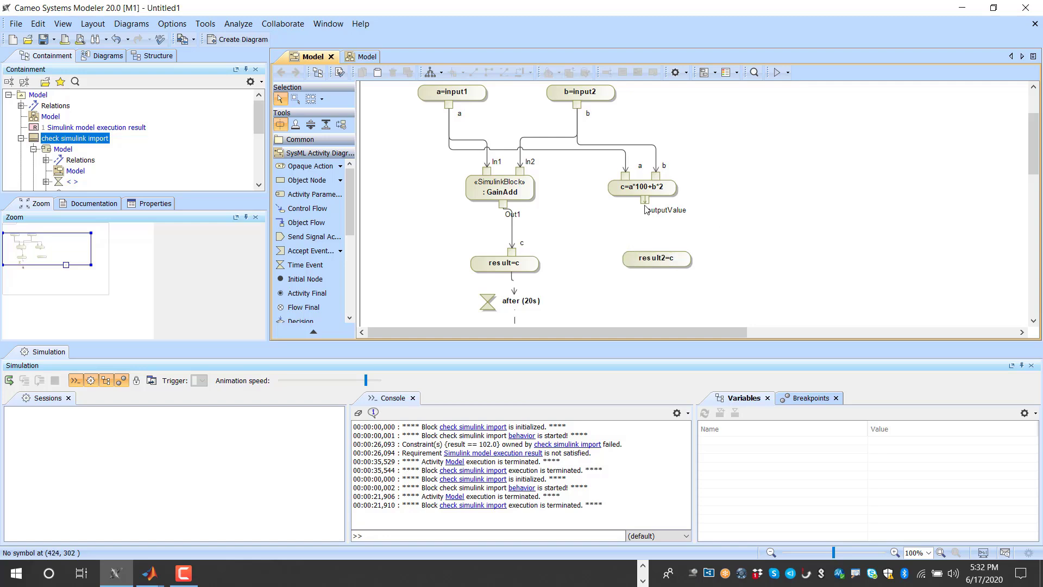
# - Rename the output pin of c=a*100+b*2 as c and draw an object flow from it to the result2=c action
pyautogui.doubleClick(674, 211)
pyautogui.click(675, 222)
pyautogui.click(646, 200)
pyautogui.moveTo(645, 200); pyautogui.dragTo(647, 260)
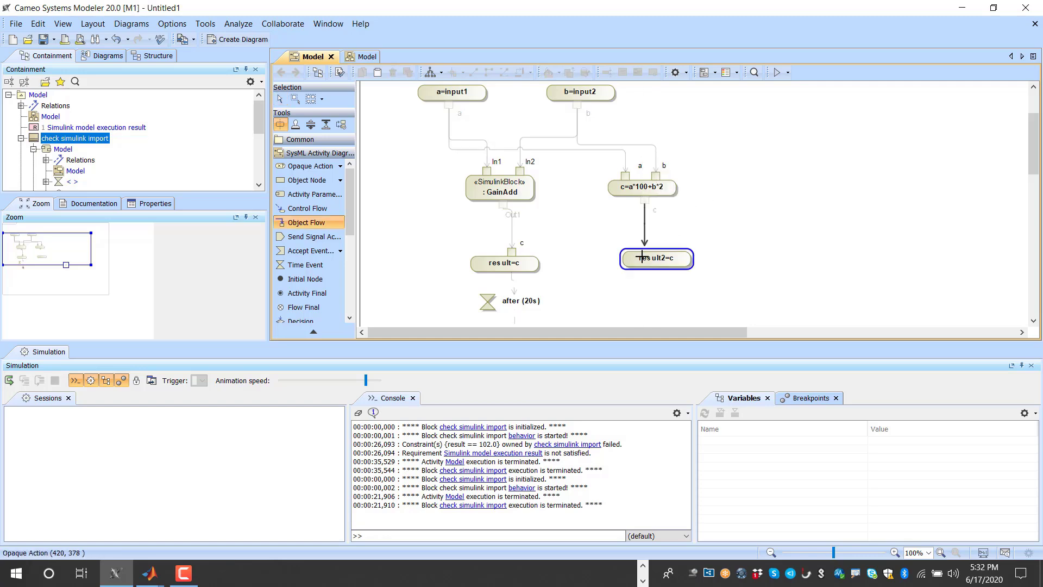
# - Rename the input pin of the result2=c action as c
pyautogui.click(706, 248)
pyautogui.click(662, 241)
pyautogui.click(673, 236)
pyautogui.write('c')
pyautogui.click(815, 228)
# - Insert a horizontal join node between the result=c action and the time event, placing it after the control flow
pyautogui.scroll(-3, 706, 228)
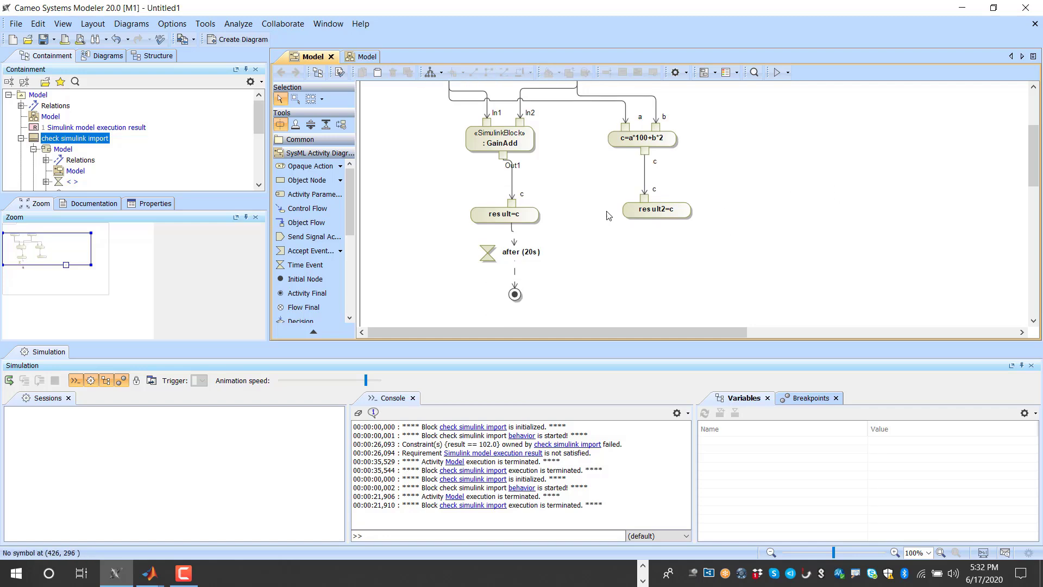
pyautogui.scroll(-1, 701, 232)
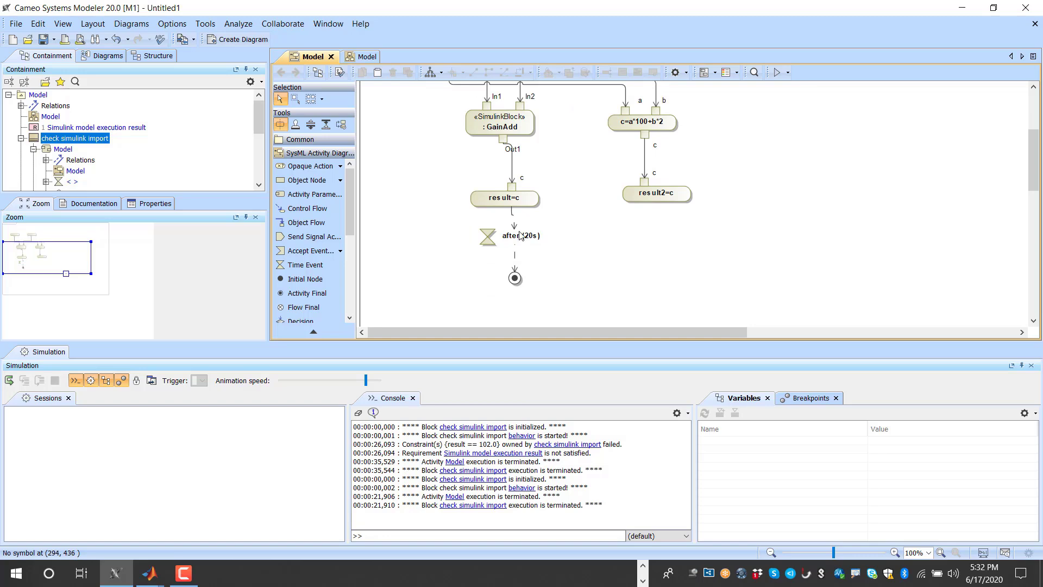
pyautogui.scroll(-3, 315, 270)
pyautogui.click(311, 303)
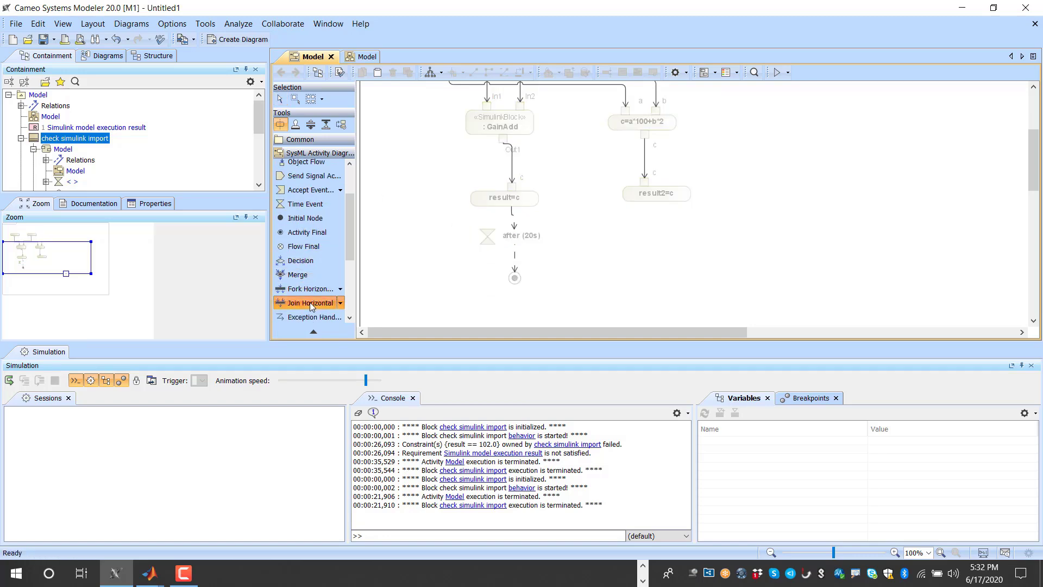
pyautogui.click(514, 227)
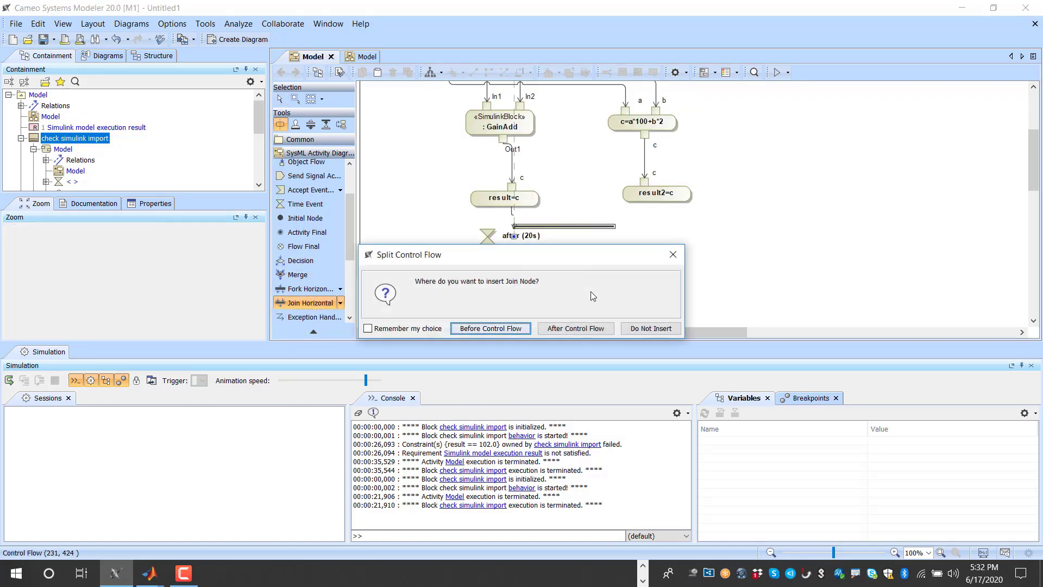
pyautogui.click(586, 330)
# - Draw a control flow from the result2=c action to the join node
pyautogui.click(644, 196)
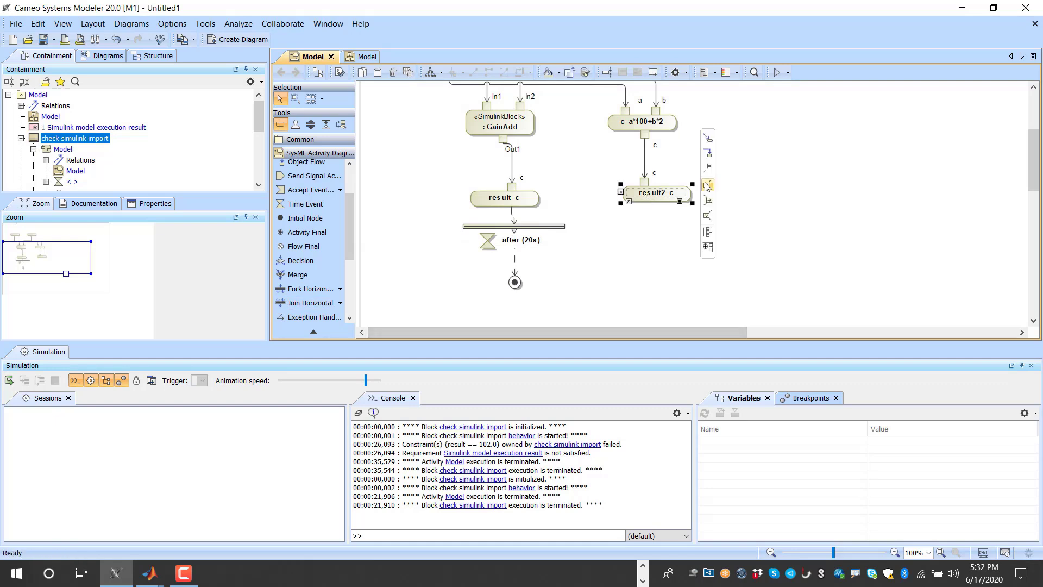
pyautogui.click(709, 139)
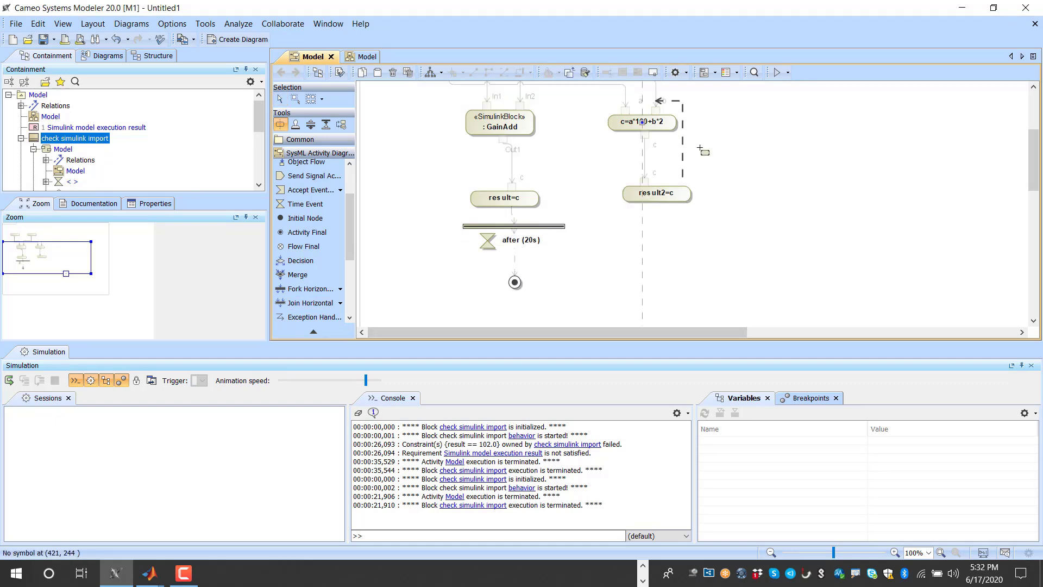
pyautogui.click(554, 224)
pyautogui.scroll(3, 616, 234)
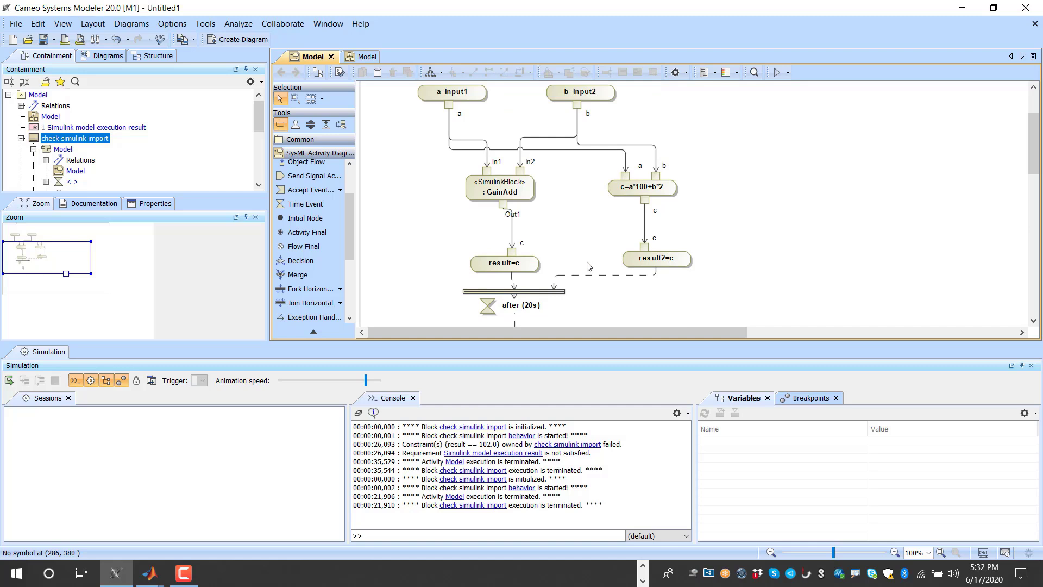
pyautogui.scroll(1, 543, 196)
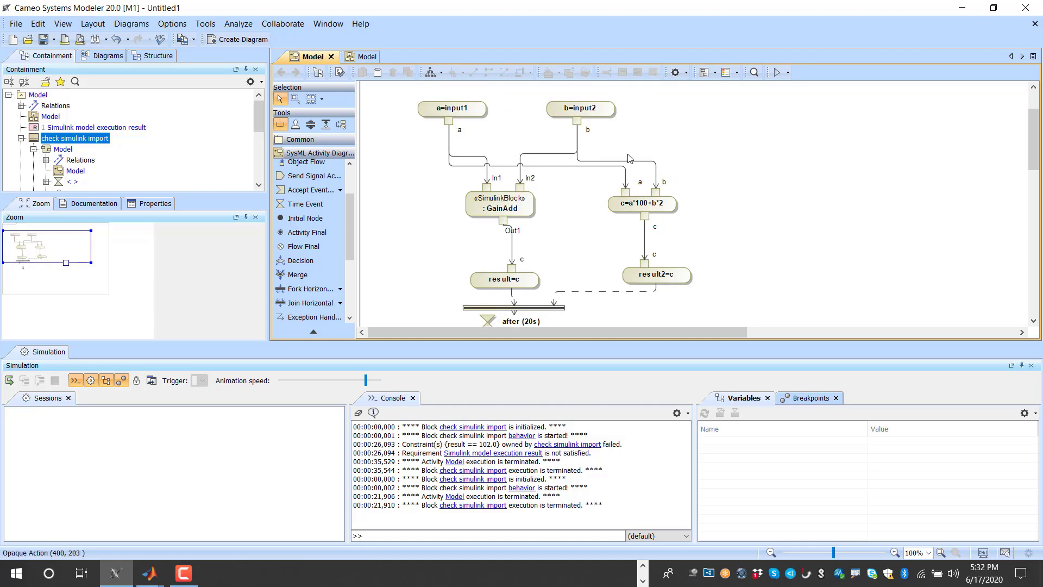
pyautogui.rightClick(663, 214)
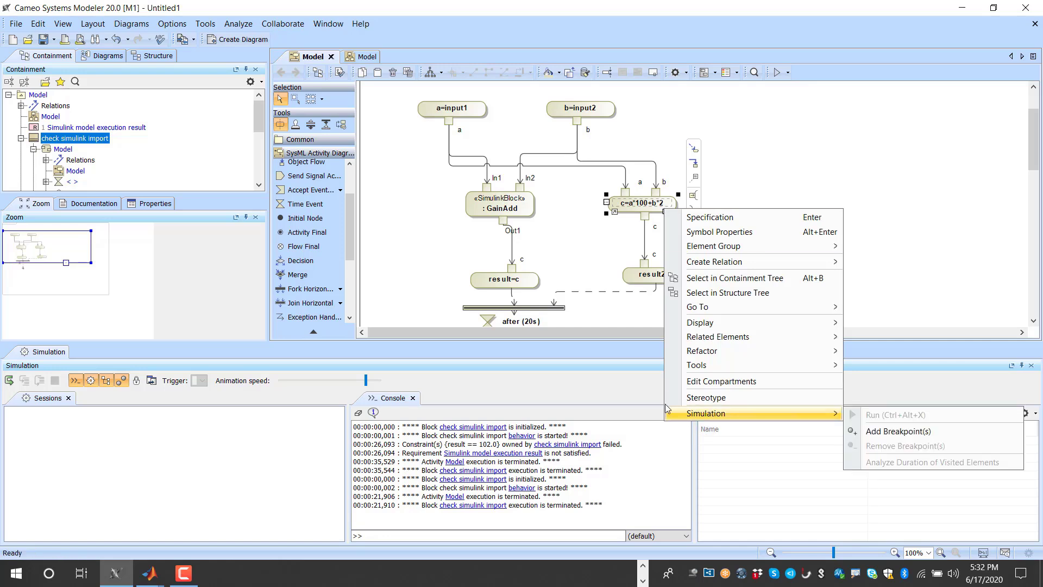
pyautogui.click(648, 334)
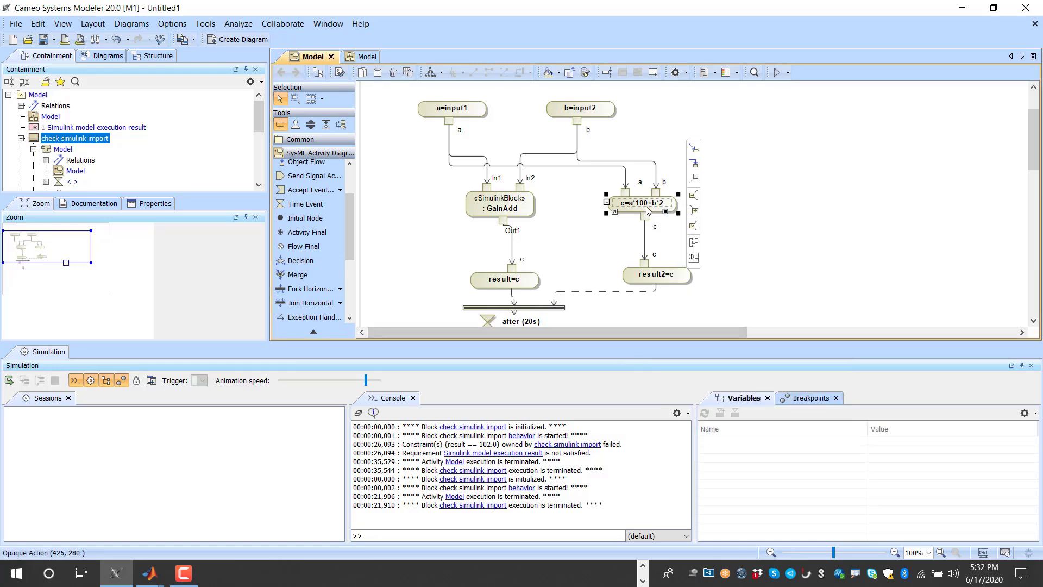
pyautogui.click(598, 228)
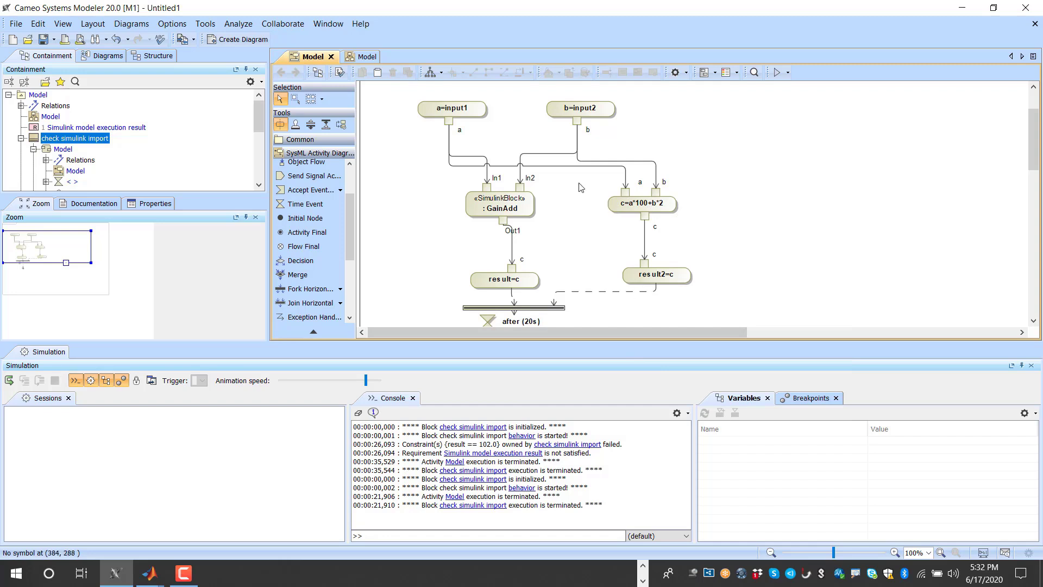
# - In the block definition diagram, delete the satisfy link between block and requirement and move the requirement away from the block
pyautogui.click(358, 56)
pyautogui.click(633, 217)
pyautogui.click(646, 217)
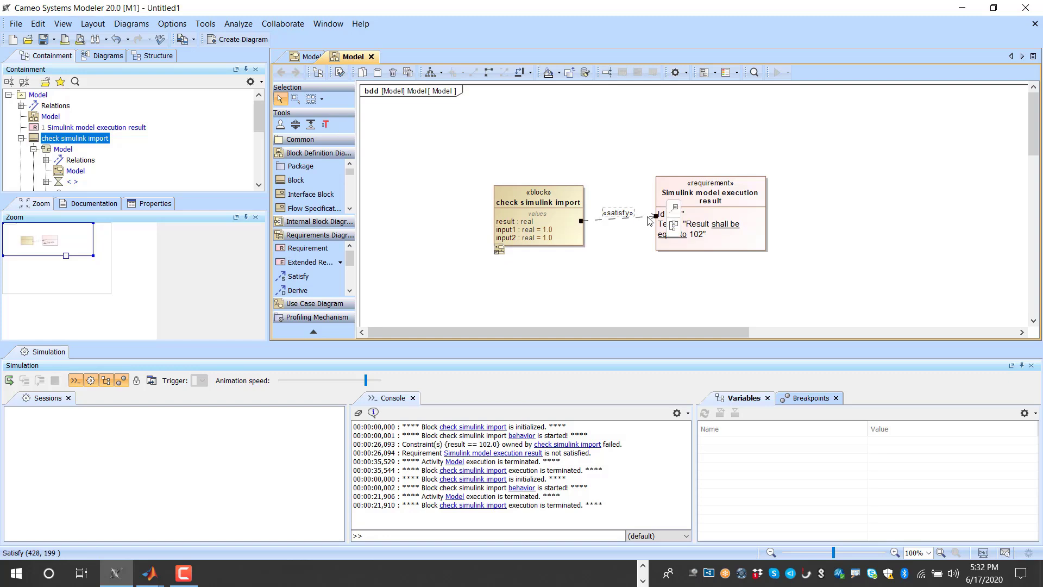
pyautogui.press('Delete')
pyautogui.moveTo(715, 186); pyautogui.dragTo(857, 235)
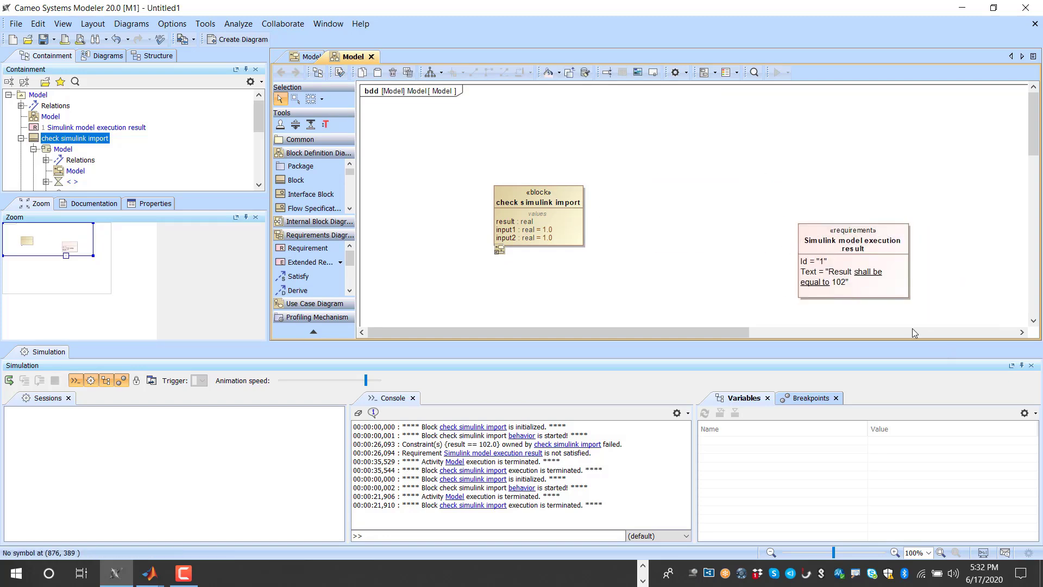
pyautogui.moveTo(937, 344); pyautogui.dragTo(951, 349)
# - Copy the result value property and paste it into the check simulink import block
pyautogui.click(507, 223)
pyautogui.moveTo(509, 223)
pyautogui.mouseDown()
pyautogui.moveTo(511, 196)
pyautogui.moveTo(521, 208)
pyautogui.mouseUp()
pyautogui.scroll(-5, 156, 125)
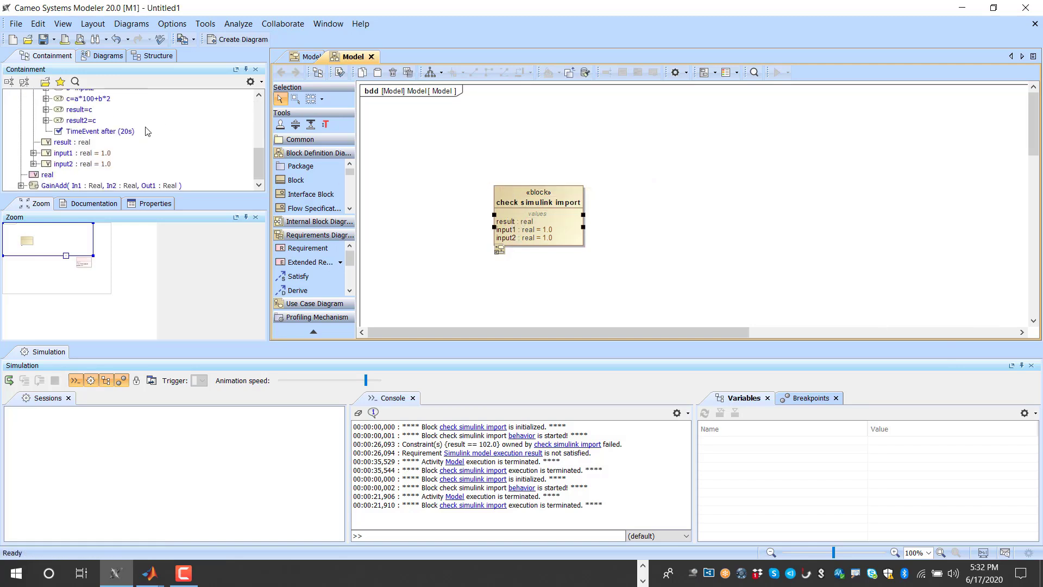
pyautogui.click(64, 143)
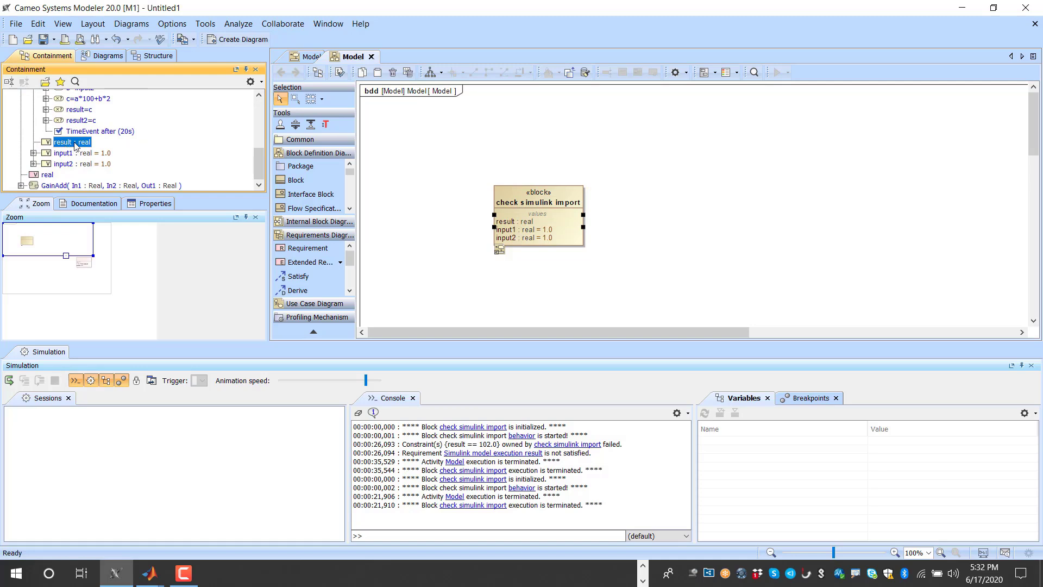
pyautogui.scroll(8, 74, 145)
pyautogui.click(69, 140)
pyautogui.hotkey('ctrl', 'v')
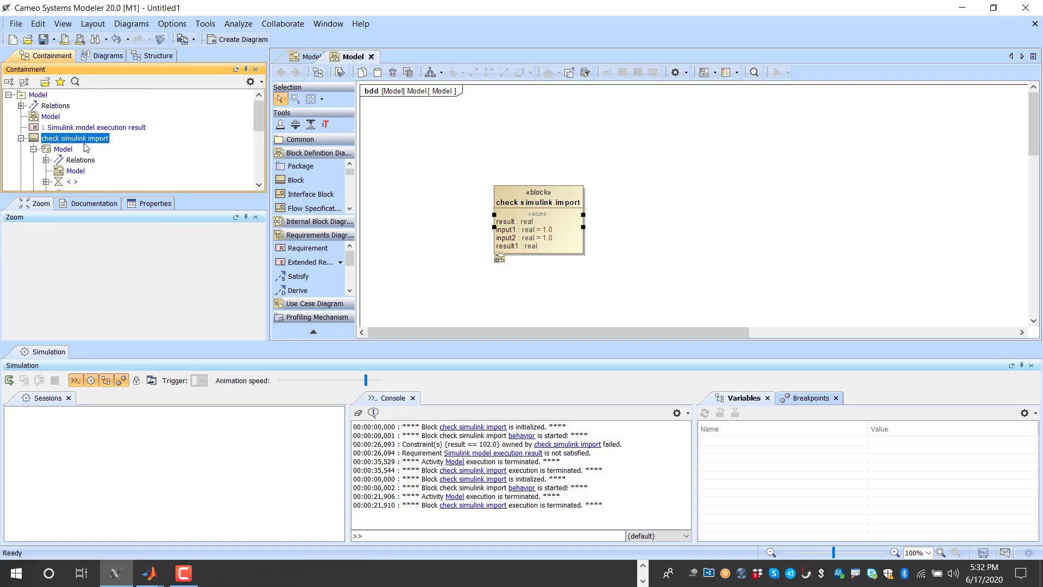
# - Rename the pasted value property in the check simulink import block as result2
pyautogui.scroll(-2, 131, 155)
pyautogui.click(513, 246)
pyautogui.click(516, 245)
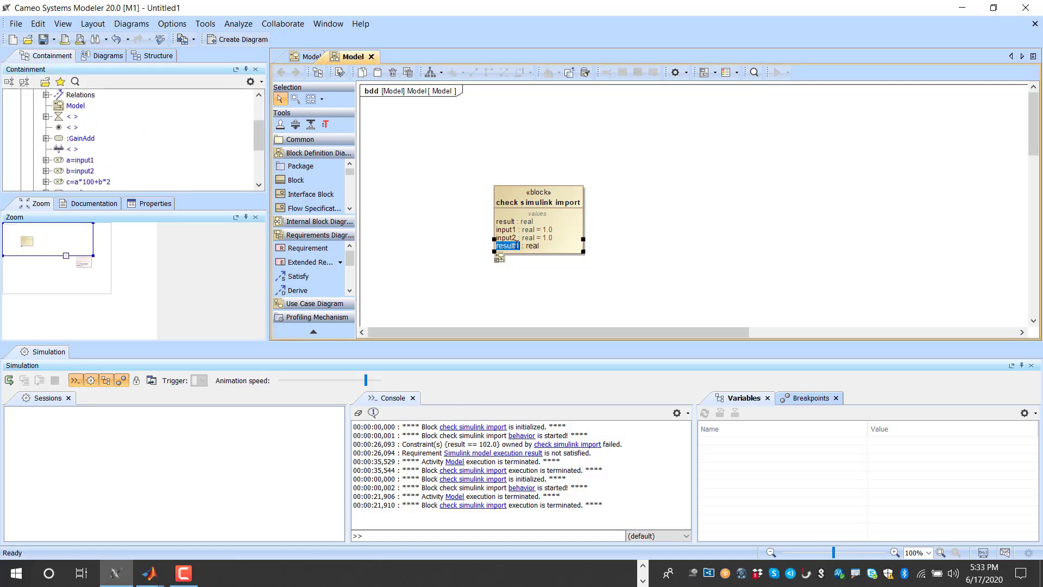
pyautogui.write('2')
pyautogui.press('Return')
# - Set the default values of input1 and input2 in the check simulink import block to 2.0
pyautogui.click(547, 229)
pyautogui.click(551, 229)
pyautogui.write('2')
pyautogui.press('Return')
pyautogui.click(551, 244)
pyautogui.click(551, 239)
pyautogui.write('2')
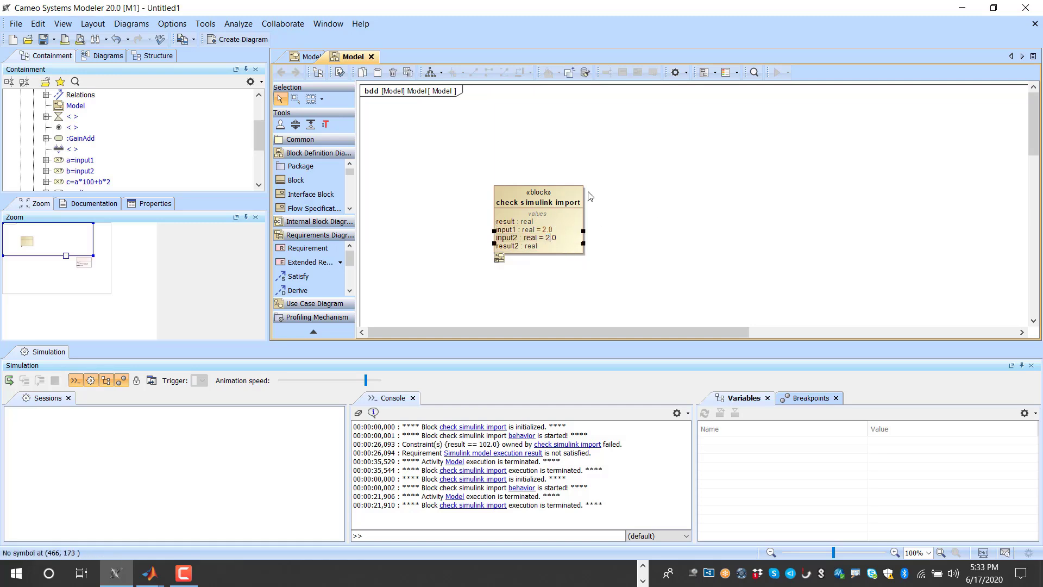
# - Run a simulation of the check simulink import block
pyautogui.click(575, 188)
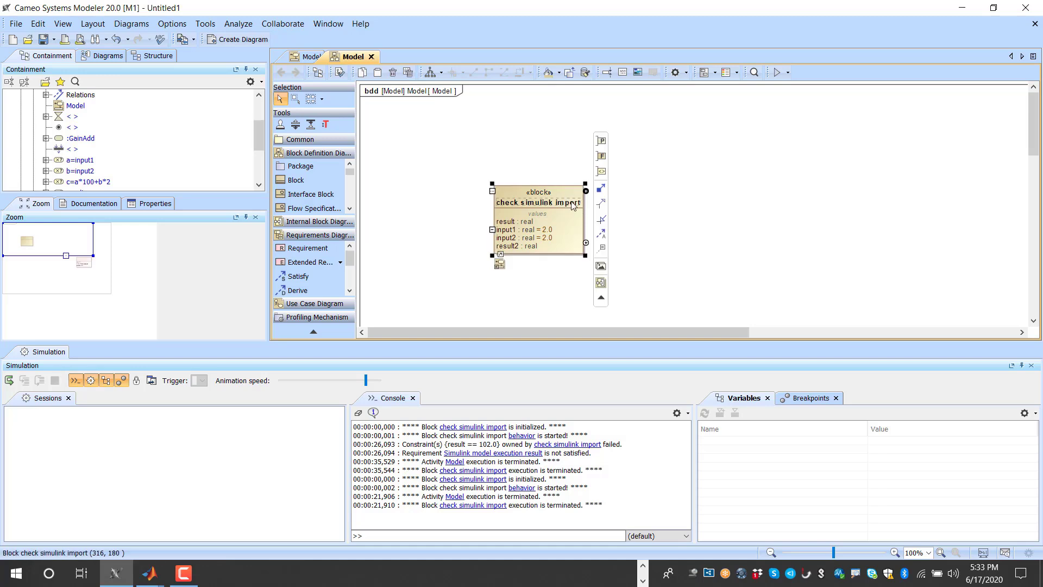
pyautogui.rightClick(573, 199)
pyautogui.moveTo(701, 416)
pyautogui.click(795, 417)
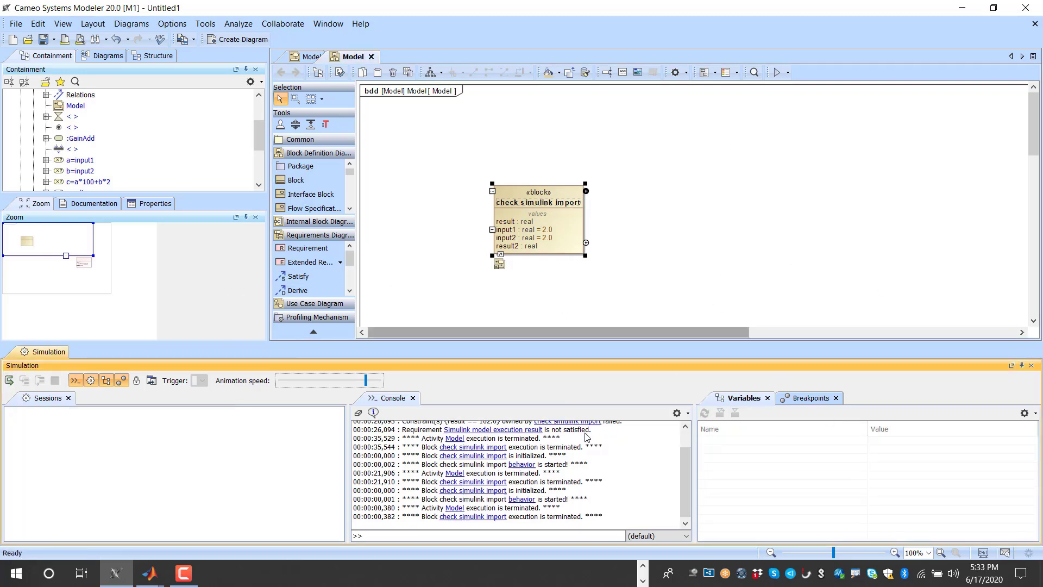
# - Open the block's activity diagram, lower the simulation animation speed and rerun the simulation to watch the executed actions
pyautogui.doubleClick(523, 203)
pyautogui.click(466, 174)
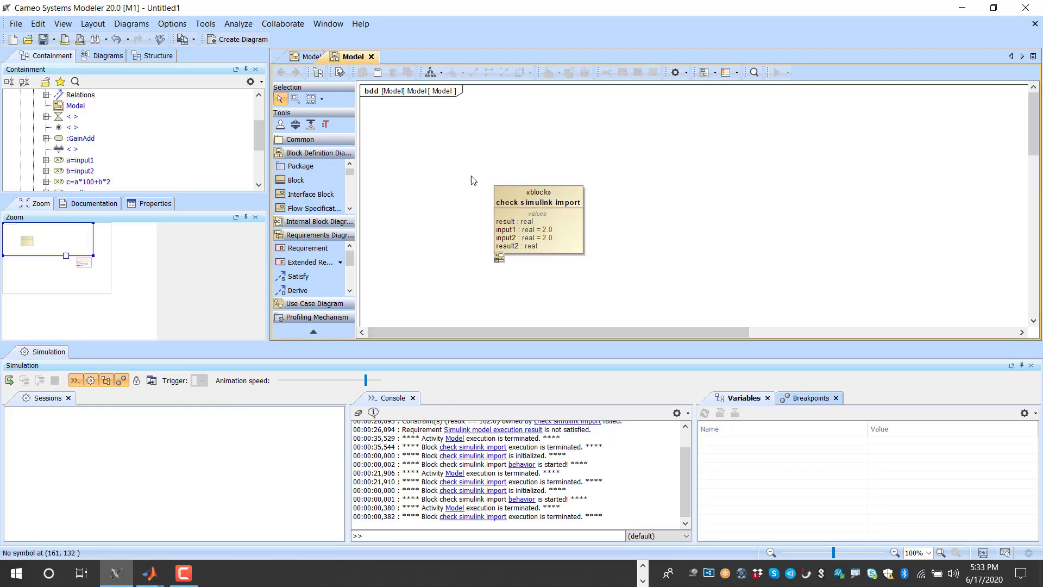
pyautogui.doubleClick(517, 202)
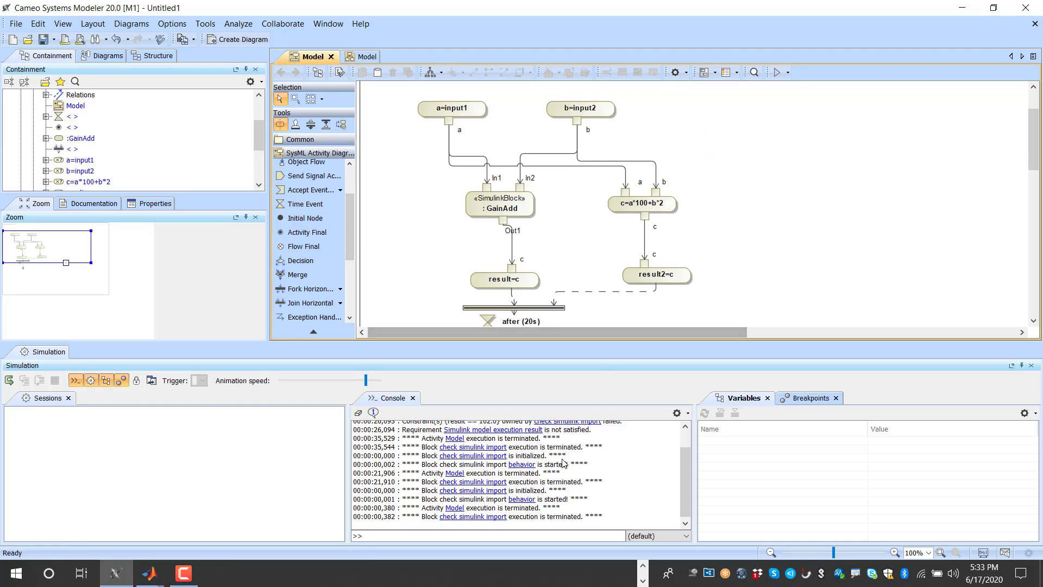
pyautogui.click(363, 387)
pyautogui.click(10, 381)
pyautogui.click(9, 381)
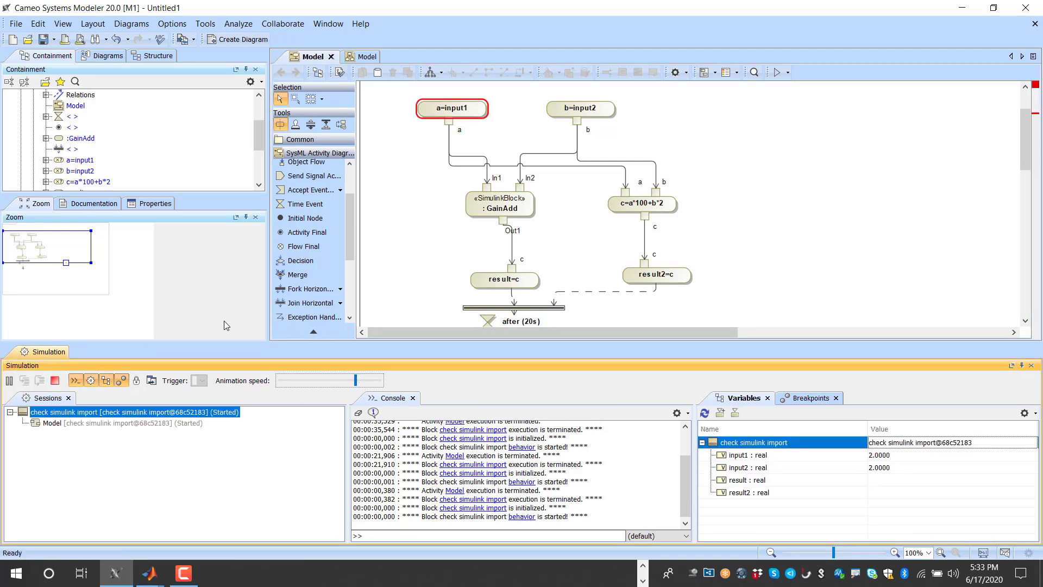
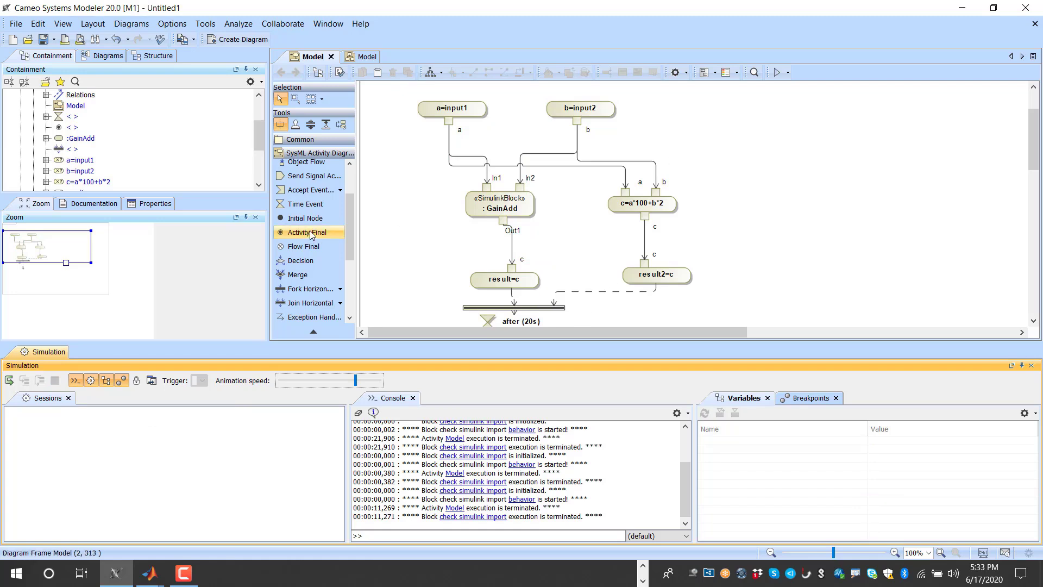
# - Insert a horizontal fork node after the object flow from a=input1 and start the opaque action's flow from that fork
pyautogui.click(305, 289)
pyautogui.click(451, 143)
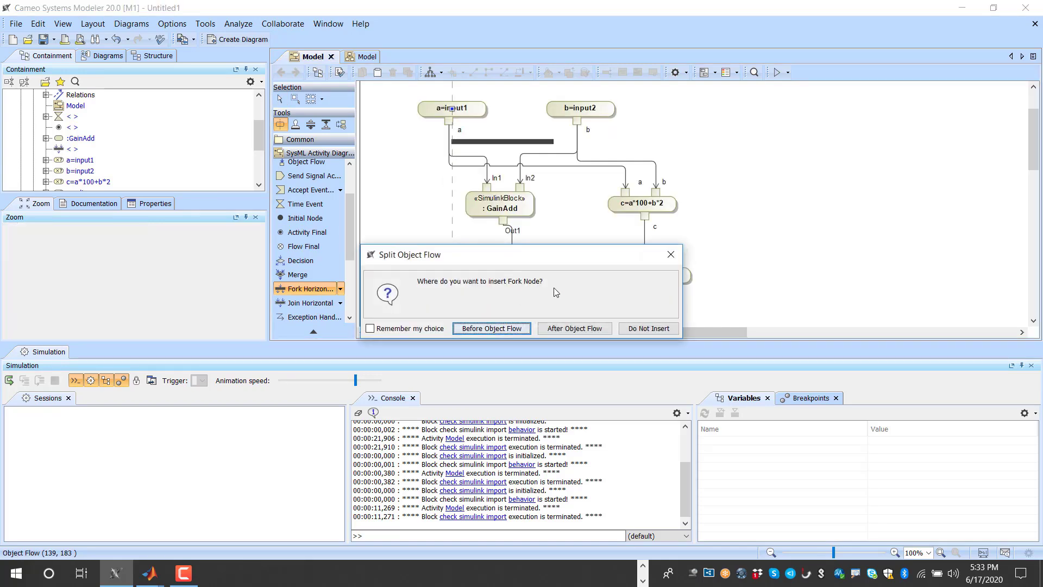
pyautogui.click(574, 329)
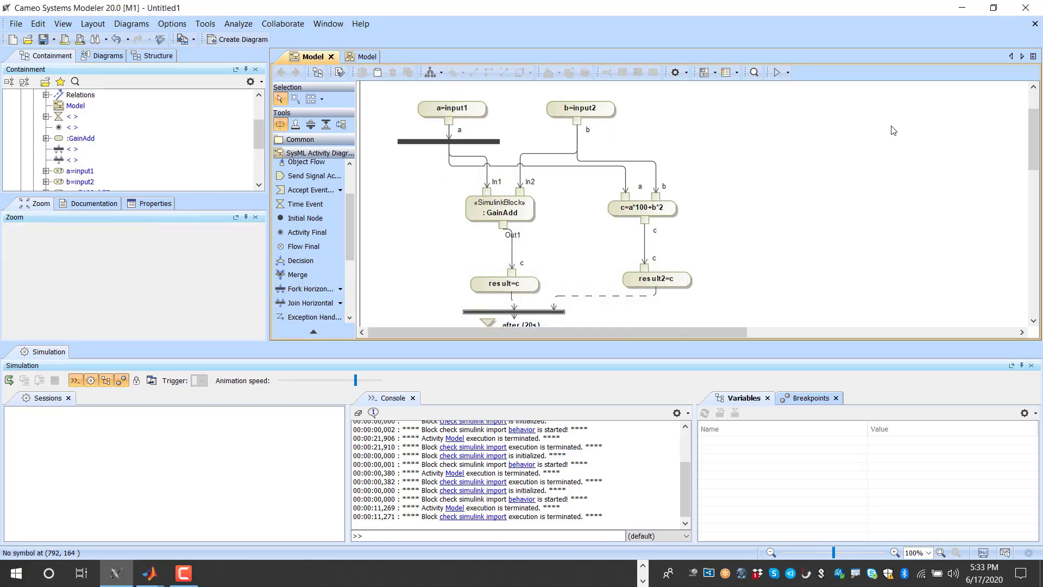
pyautogui.click(470, 165)
pyautogui.moveTo(449, 123); pyautogui.dragTo(427, 143)
pyautogui.click(444, 185)
# - Insert a horizontal fork node after the object flow from b=input2 and start the opaque action's b flow from that fork
pyautogui.click(321, 288)
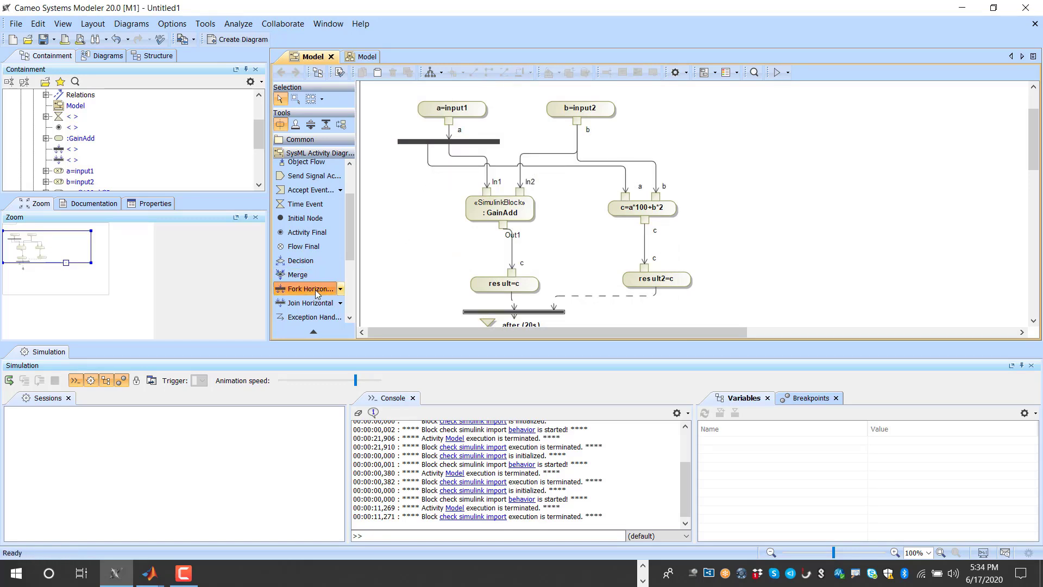
pyautogui.click(585, 156)
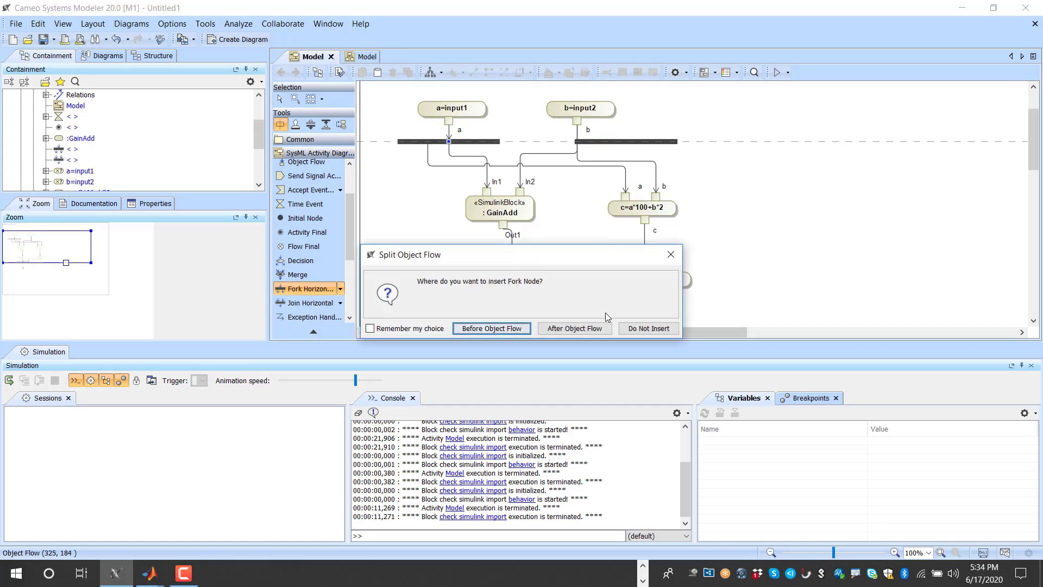
pyautogui.click(574, 327)
pyautogui.click(610, 161)
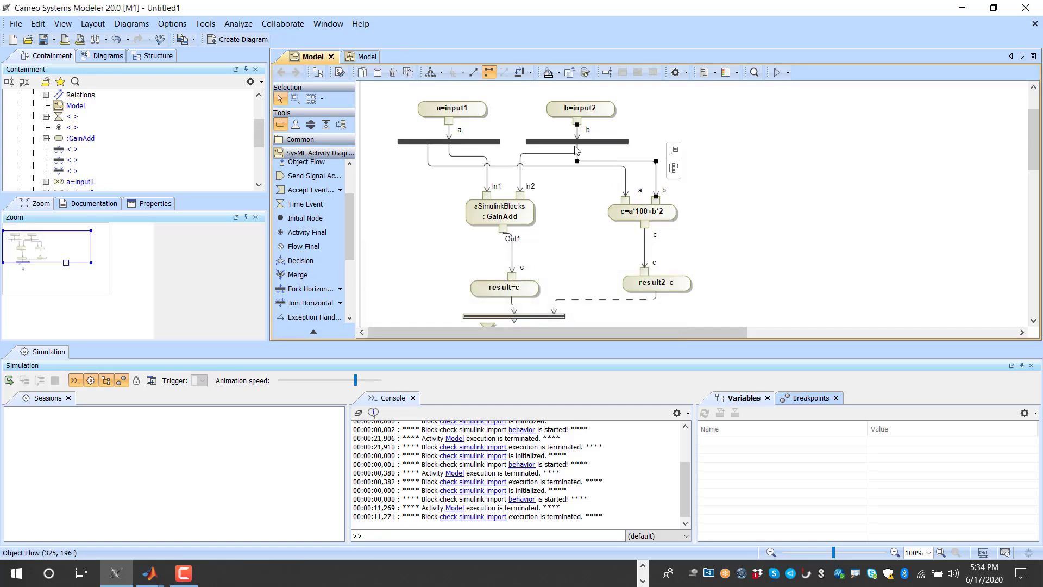
pyautogui.moveTo(578, 125); pyautogui.dragTo(604, 163)
pyautogui.click(771, 143)
pyautogui.click(629, 136)
pyautogui.click(584, 122)
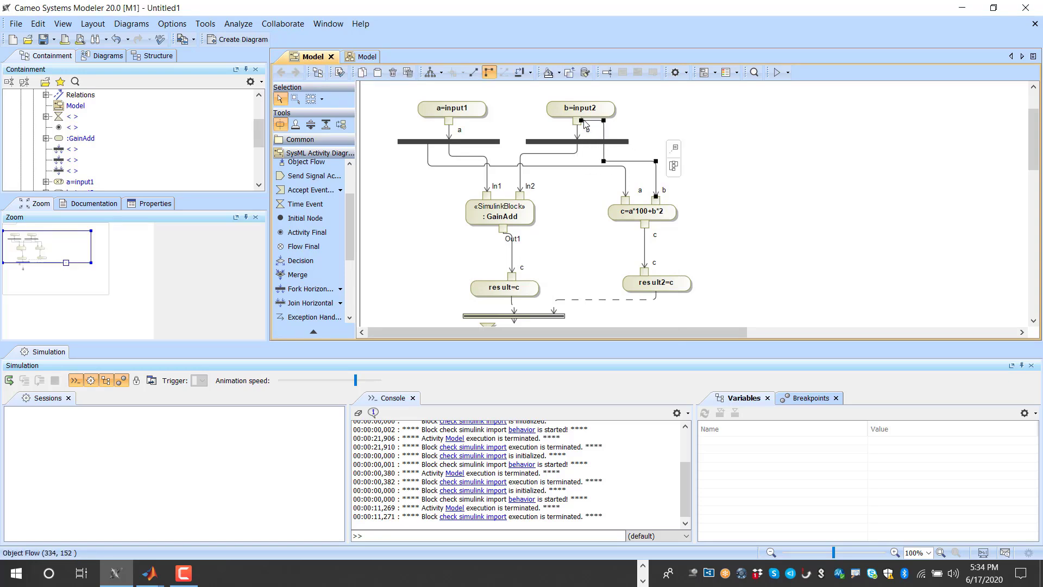
pyautogui.moveTo(581, 119); pyautogui.dragTo(602, 141)
pyautogui.click(672, 135)
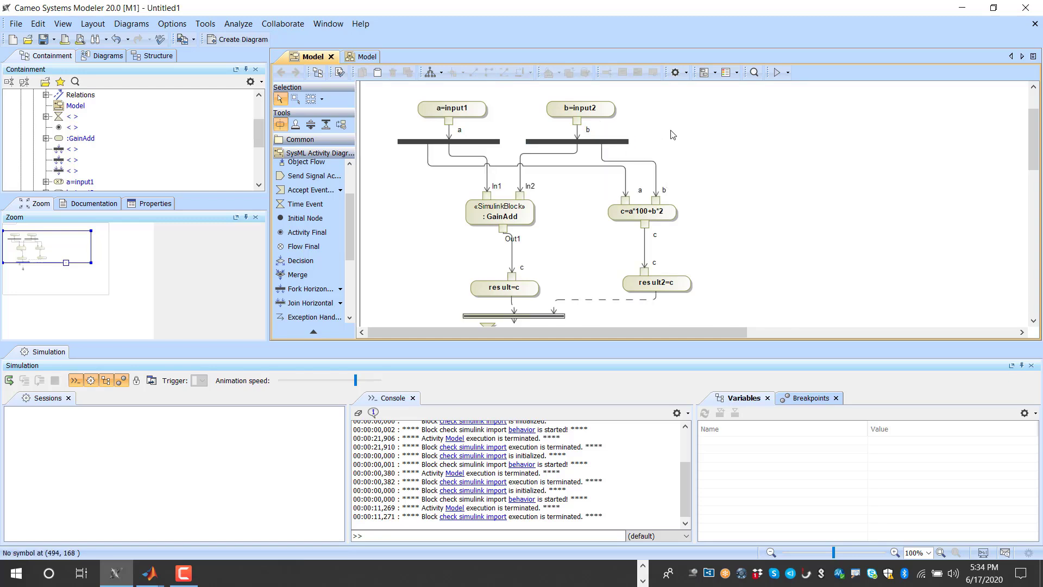
# - Rerun the simulation of the check simulink import block and follow the animated activity down to the final node
pyautogui.click(7, 378)
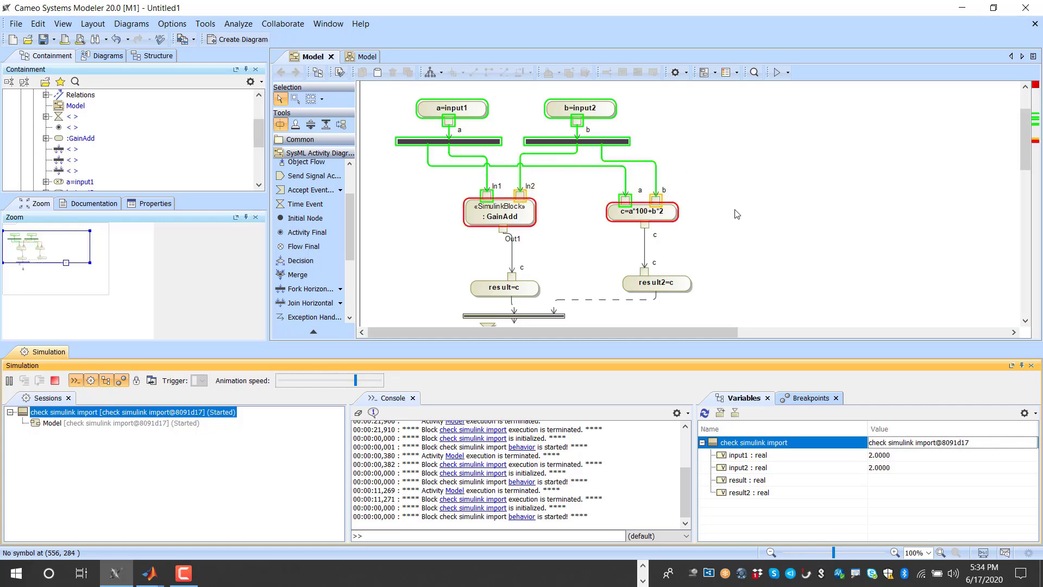
pyautogui.scroll(-1, 735, 225)
pyautogui.scroll(-2, 736, 224)
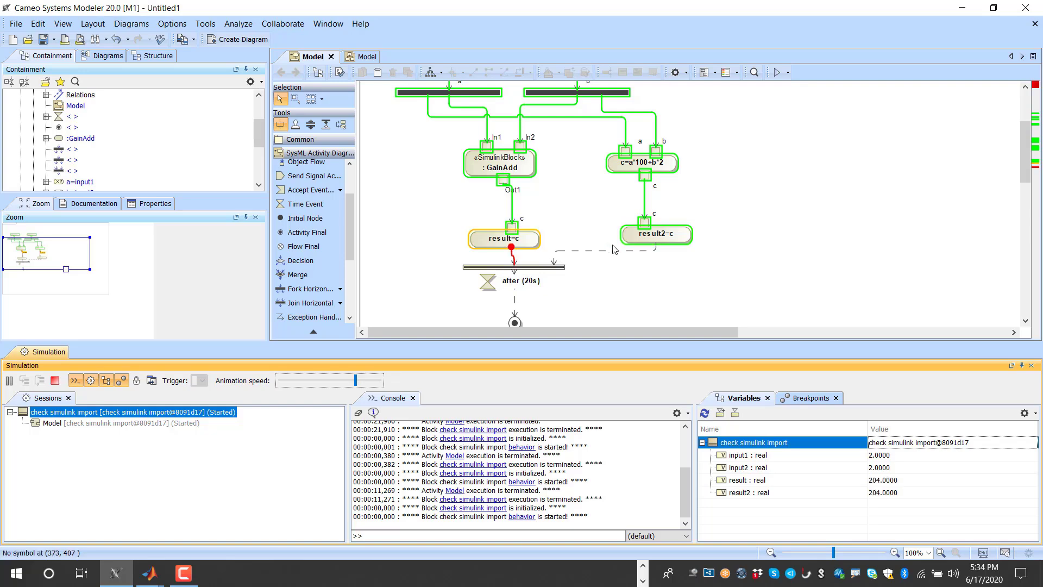
pyautogui.scroll(-5, 623, 242)
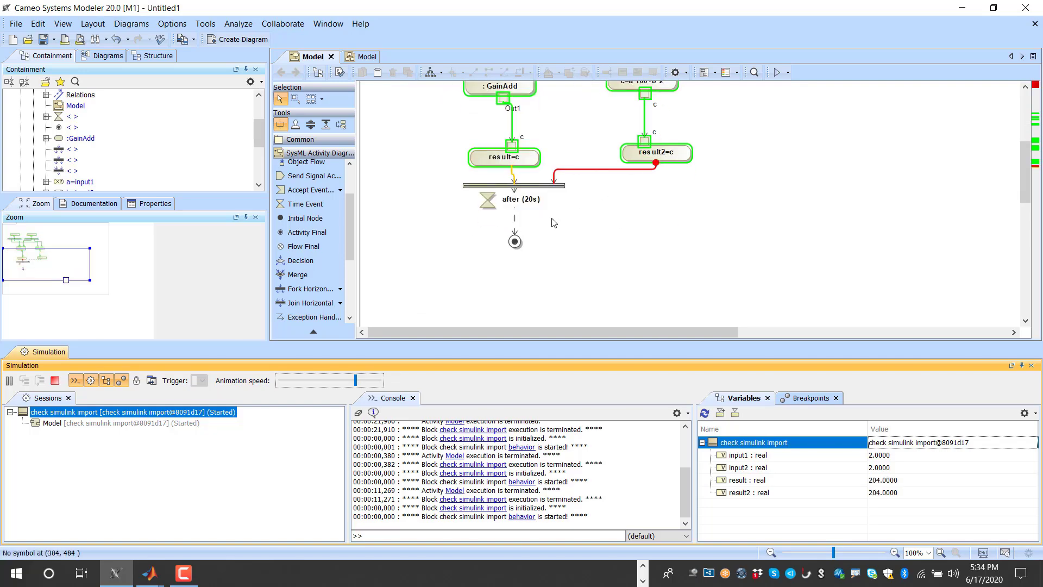
# - Create a parametric diagram for the check simulink import block with the Parametric Equation Wizard, using the automatically mapped constraint result==result2
pyautogui.click(362, 56)
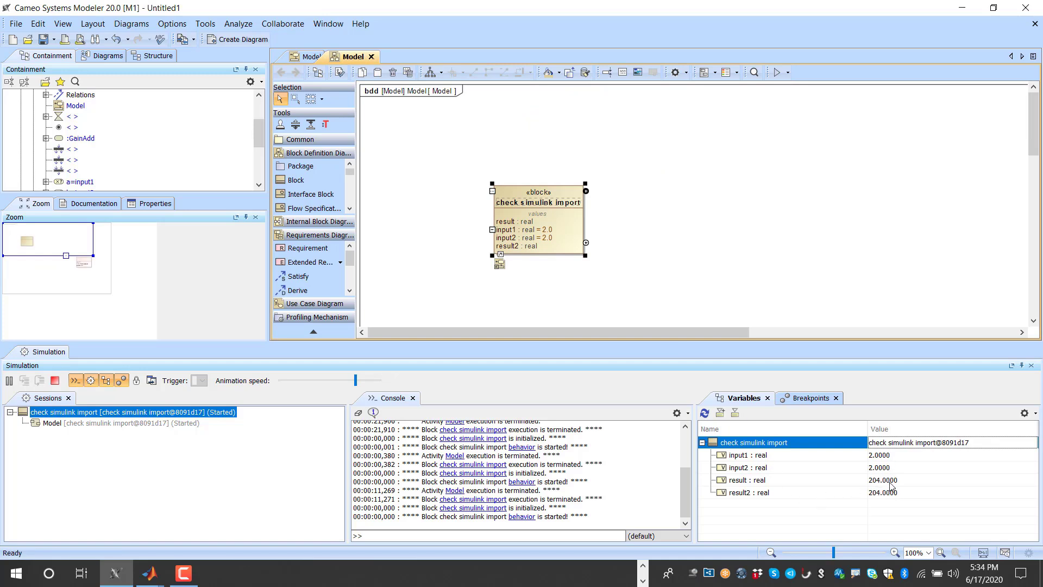
pyautogui.click(762, 192)
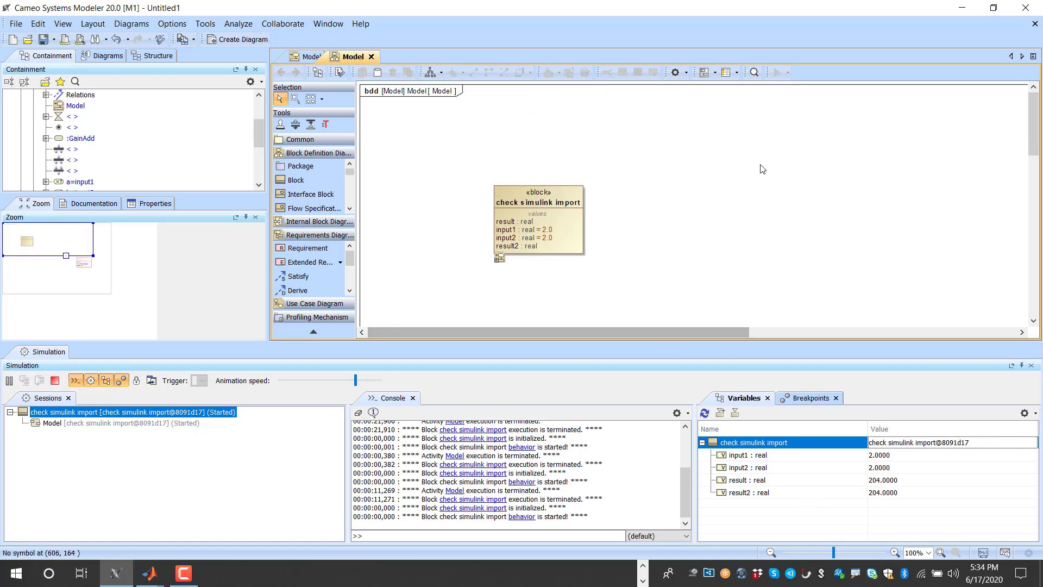
pyautogui.click(558, 194)
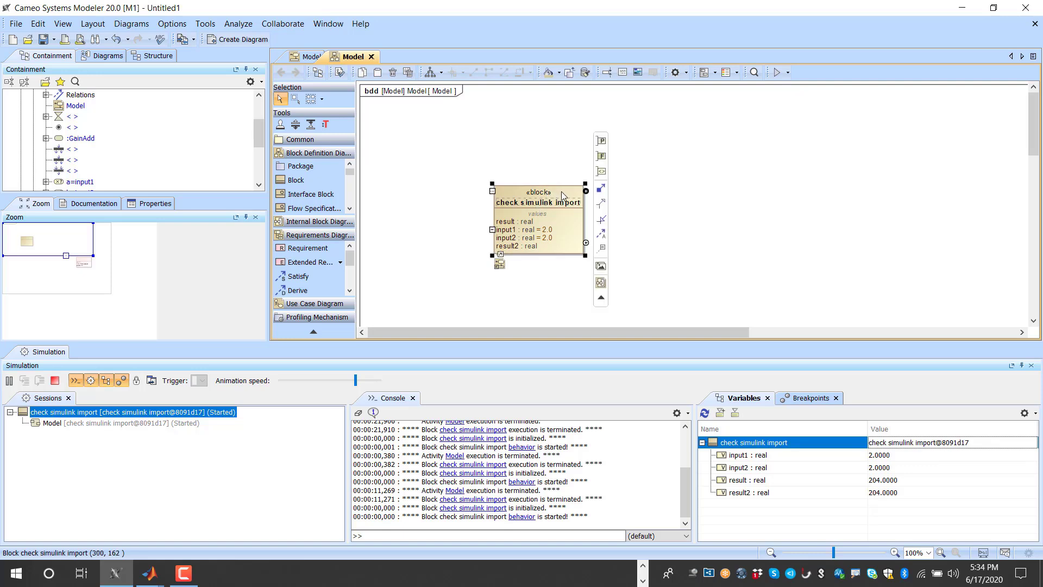
pyautogui.click(571, 173)
pyautogui.click(572, 193)
pyautogui.click(574, 175)
pyautogui.click(575, 192)
pyautogui.rightClick(574, 191)
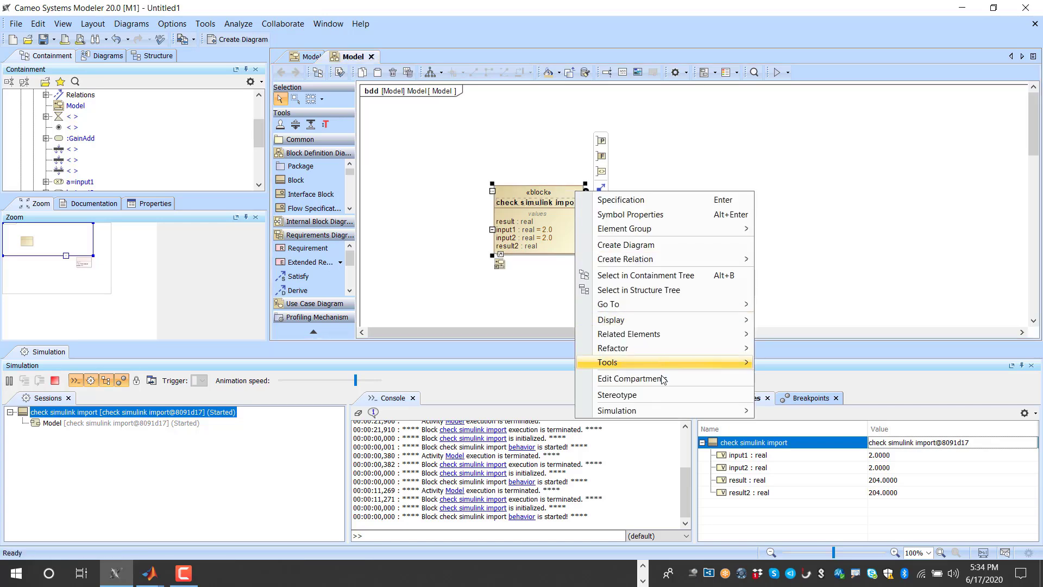
pyautogui.moveTo(640, 364)
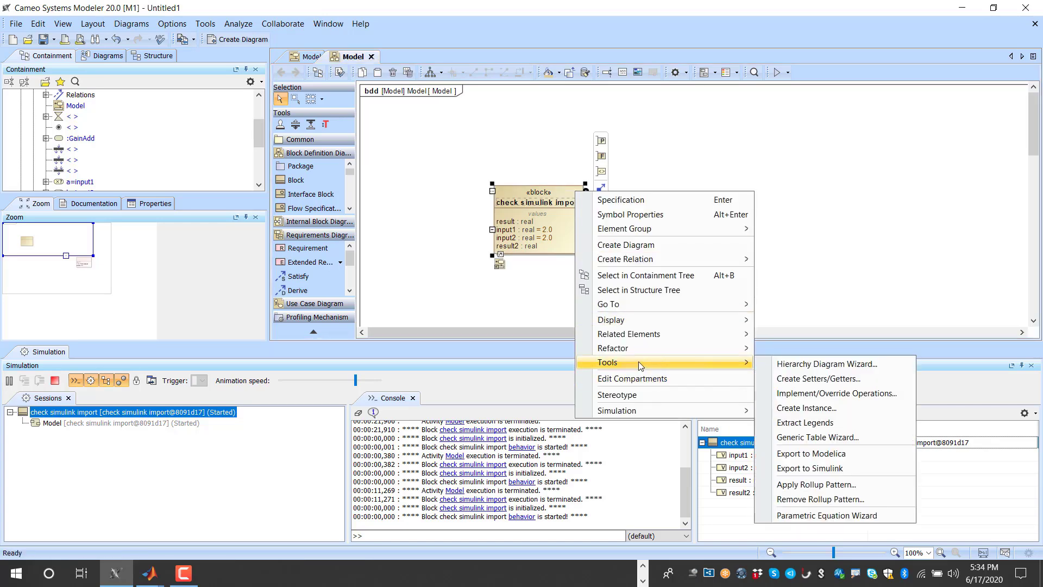
pyautogui.click(809, 517)
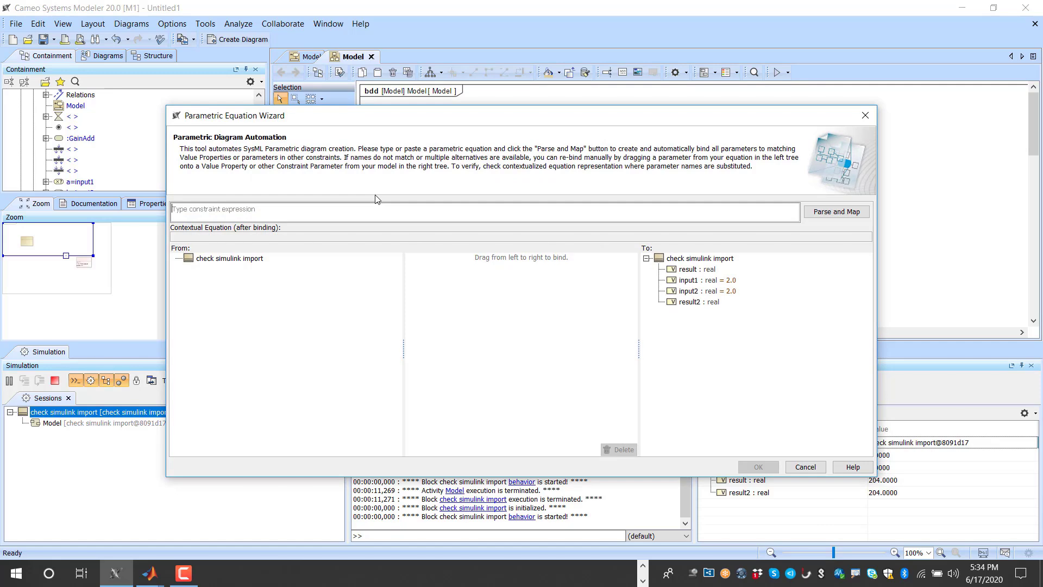
pyautogui.write('result==result2')
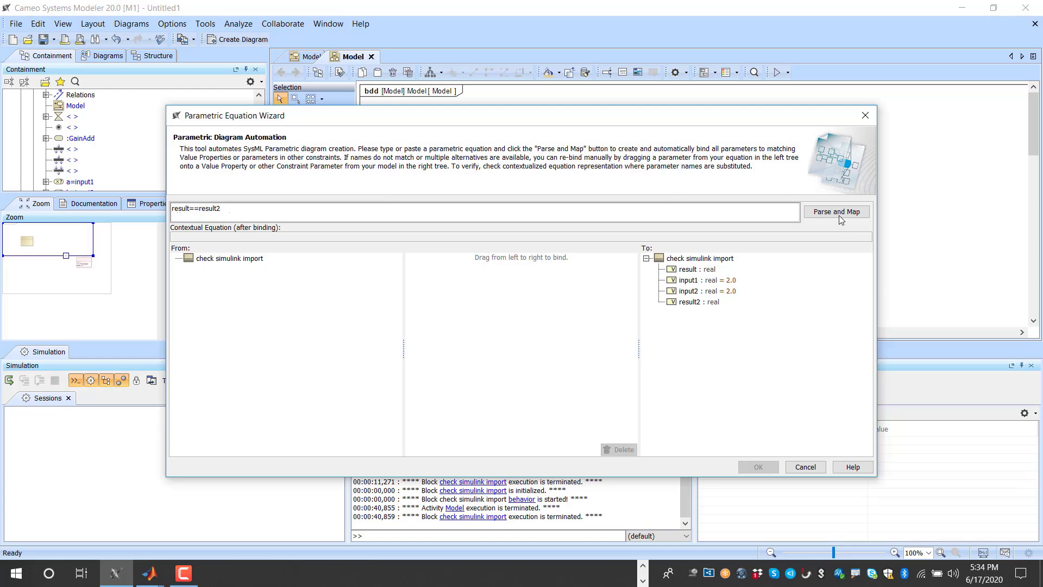
pyautogui.click(839, 216)
pyautogui.click(770, 467)
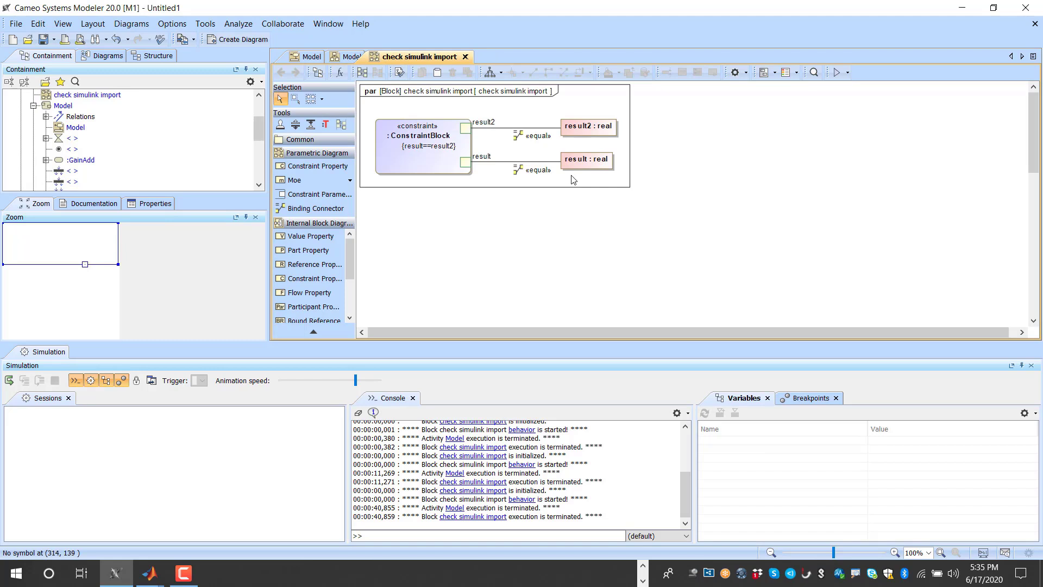
# - Move the Simulink model execution result requirement beside the check simulink import block in the block definition diagram
pyautogui.click(354, 59)
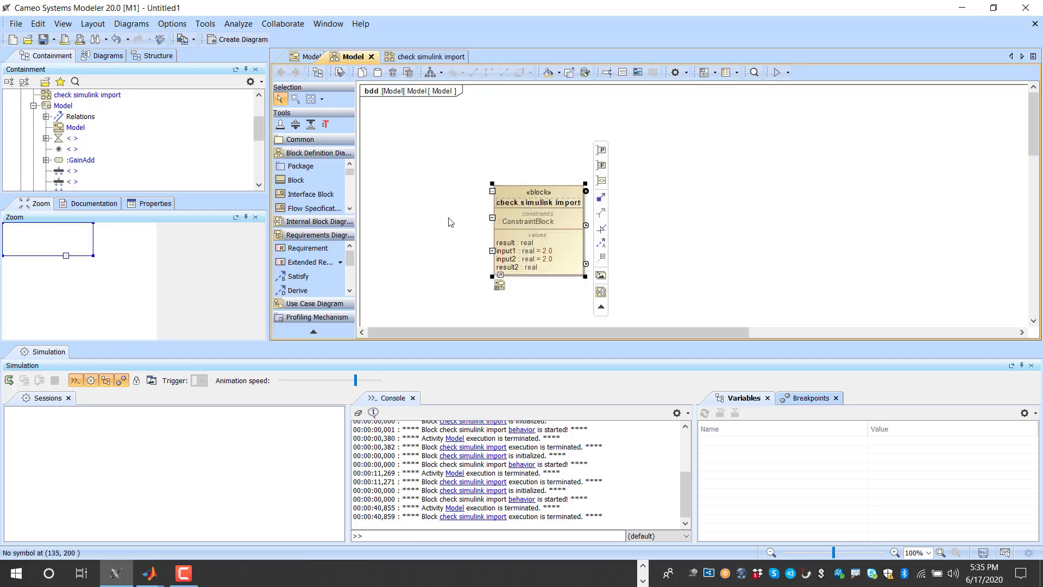
pyautogui.click(526, 224)
pyautogui.click(400, 217)
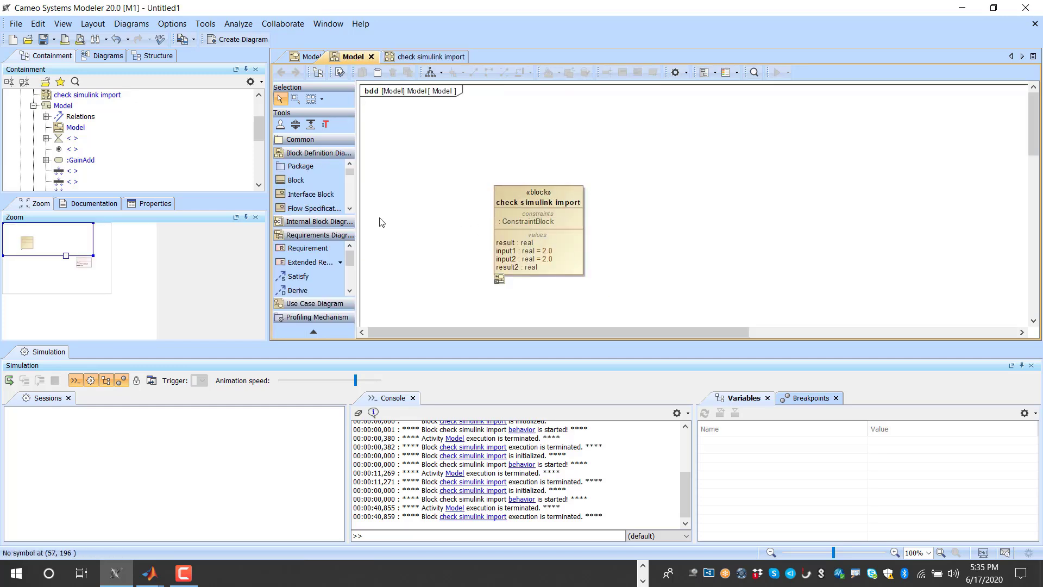
pyautogui.scroll(-3, 774, 268)
pyautogui.moveTo(952, 265); pyautogui.dragTo(731, 124)
pyautogui.scroll(3, 728, 130)
# - Change the requirement's text to "result is correct based on internal math engine"
pyautogui.doubleClick(711, 256)
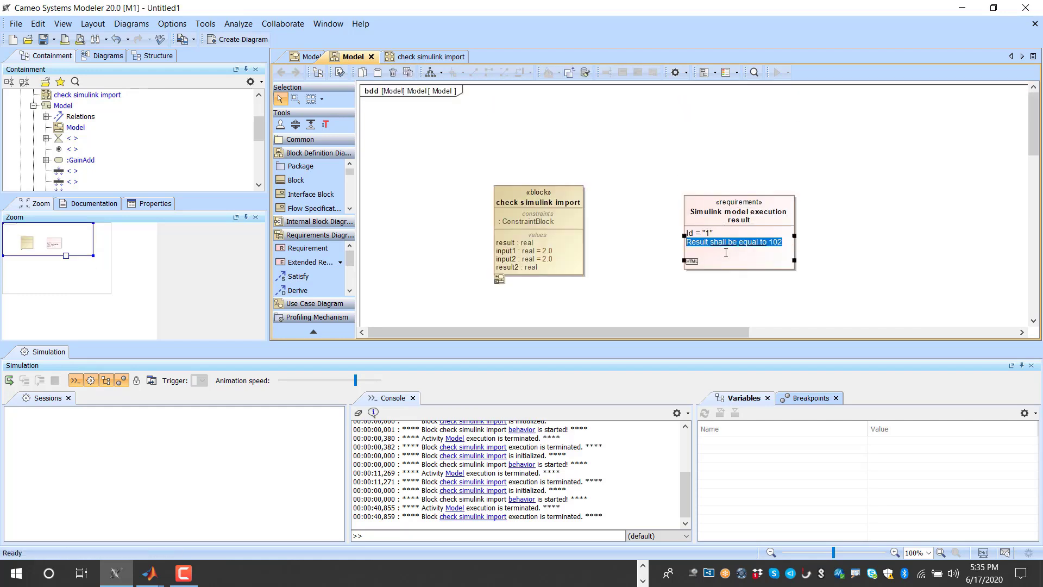
pyautogui.write('res')
pyautogui.write('engine')
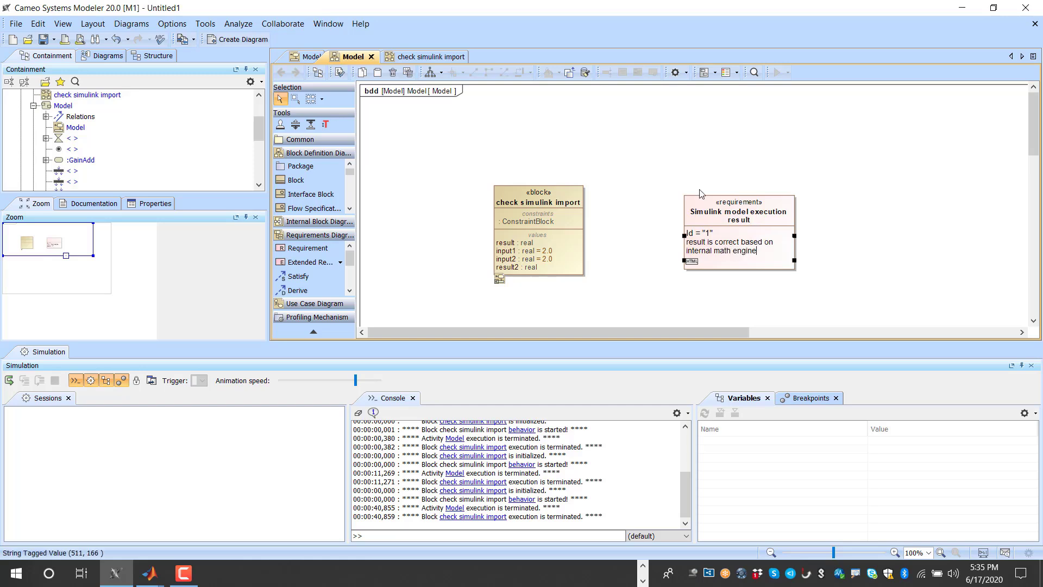
pyautogui.click(704, 194)
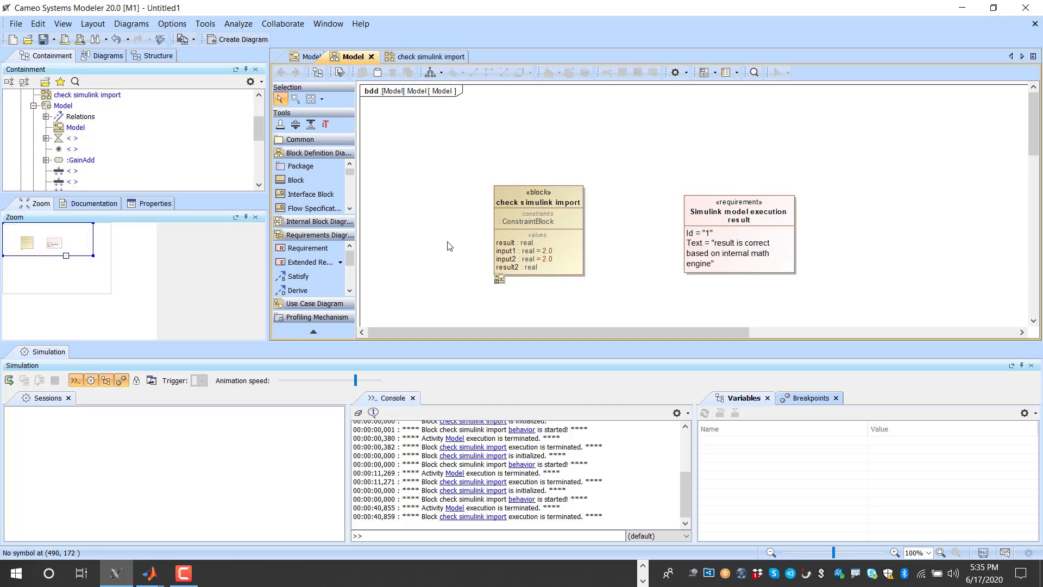
# - Draw a Satisfy relationship from the block's ConstraintBlock property to the requirement and move the requirement higher in the diagram
pyautogui.click(557, 218)
pyautogui.click(304, 275)
pyautogui.click(535, 221)
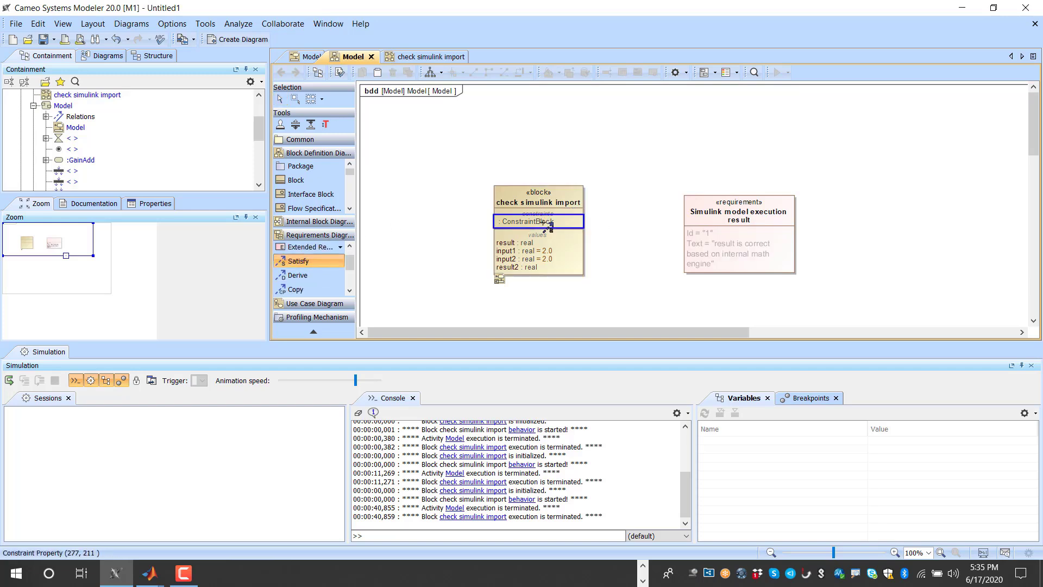
pyautogui.click(708, 246)
pyautogui.moveTo(733, 217); pyautogui.dragTo(729, 131)
pyautogui.click(611, 221)
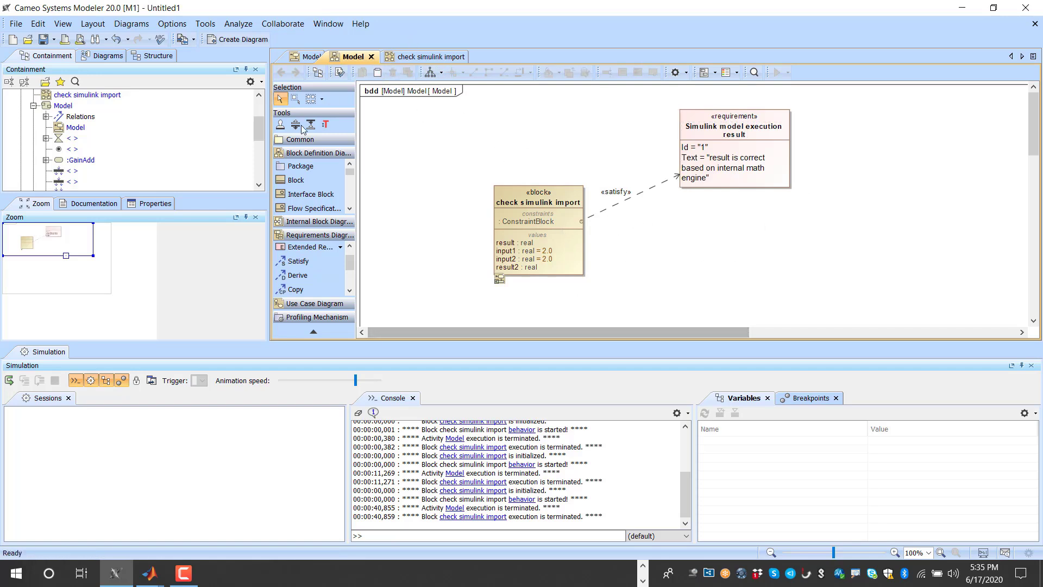
# - Rerun the block simulation at maximum animation speed and set the running value of result to 100 to test the constraint
pyautogui.click(10, 380)
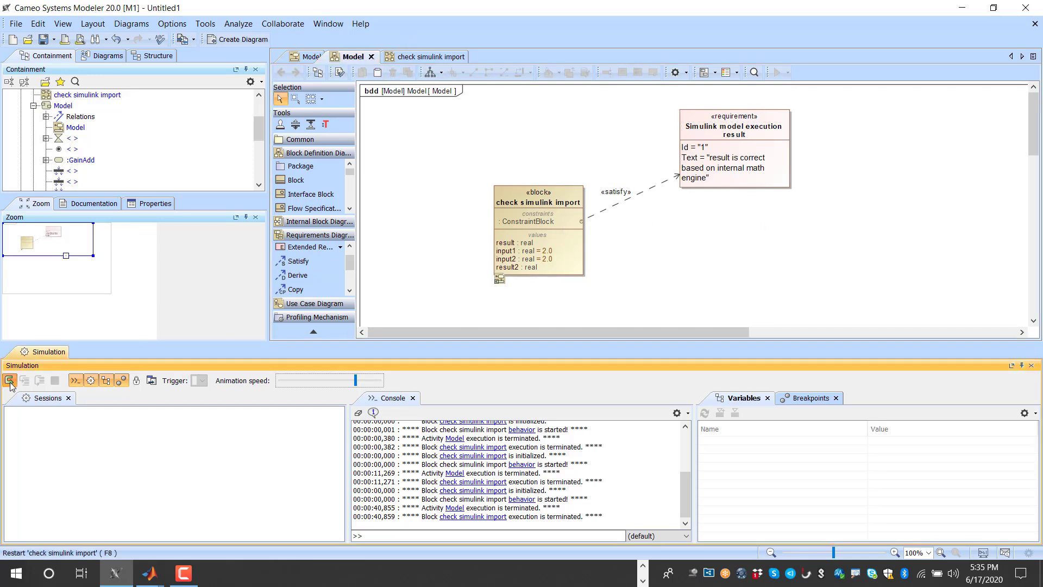
pyautogui.click(371, 382)
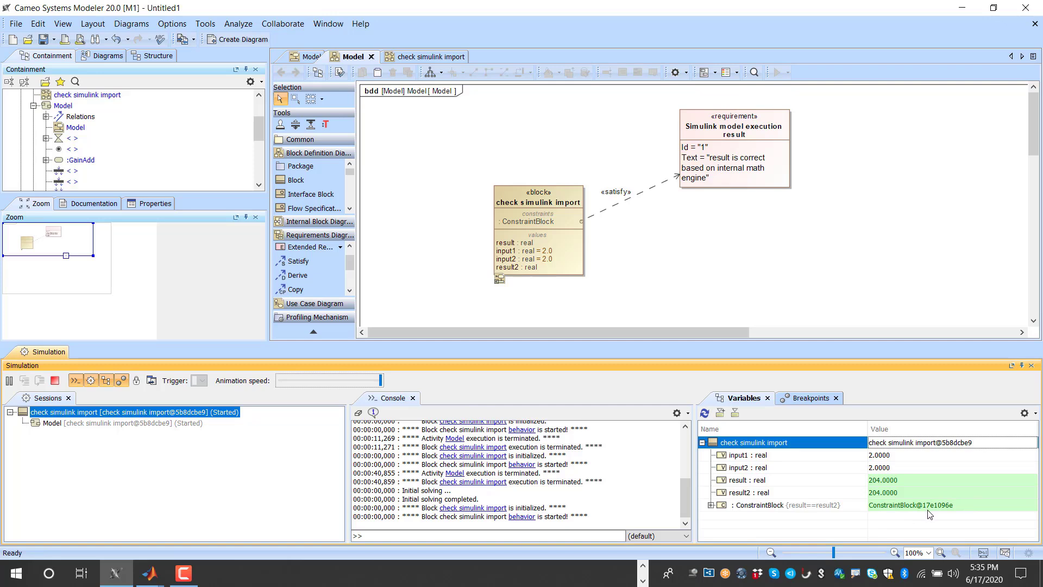
pyautogui.doubleClick(893, 480)
pyautogui.write('100')
pyautogui.press('Return')
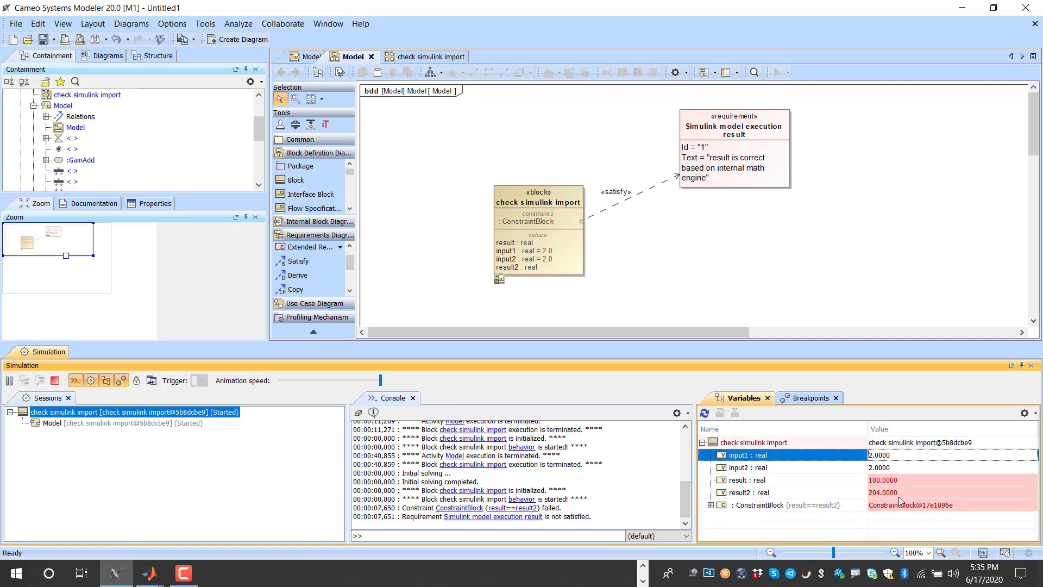